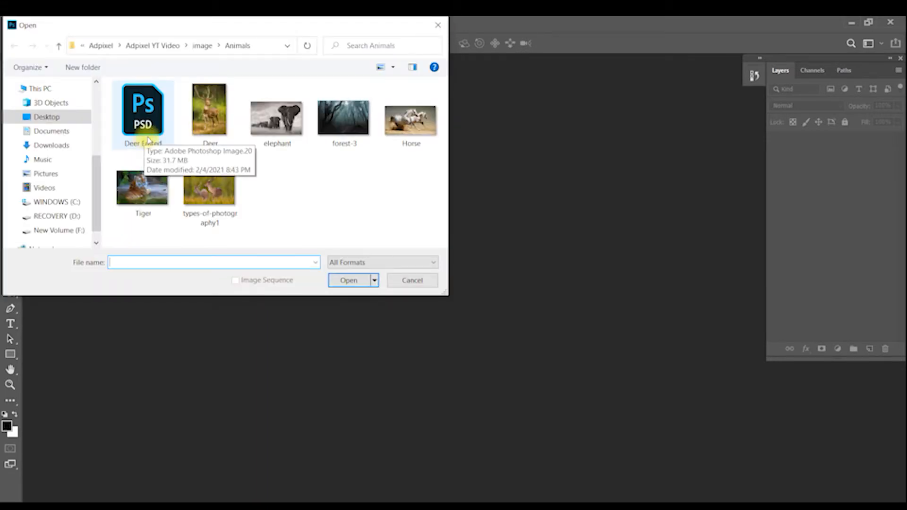
Open the Deer and forest-3 images from the Animals folder and view both documents
{"action": "left_click", "coordinate": [194, 97]}
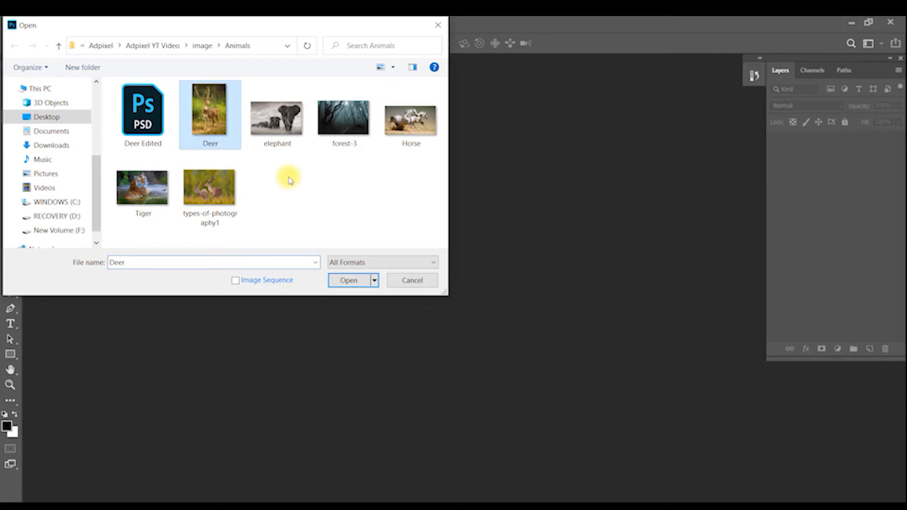
{"action": "left_click", "coordinate": [340, 147], "text": "ctrl"}
{"action": "left_click", "coordinate": [357, 277]}
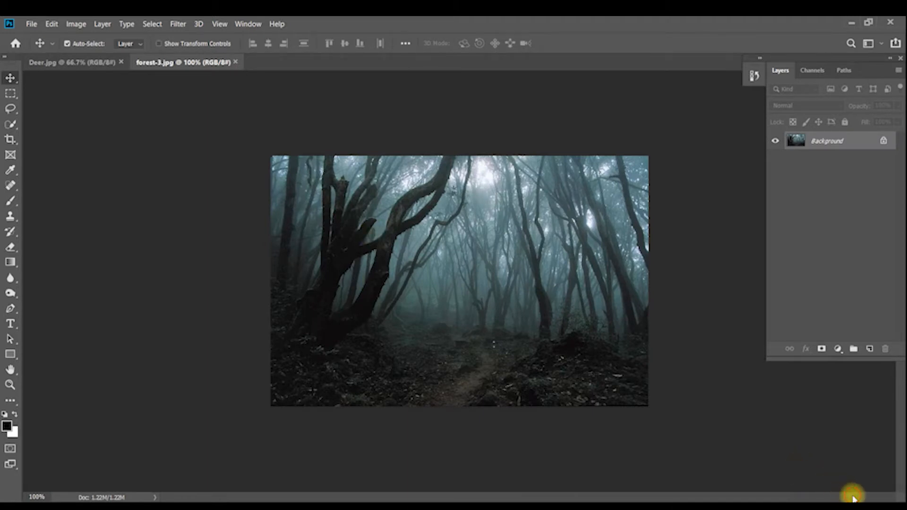
{"action": "key", "text": "ctrl+Tab"}
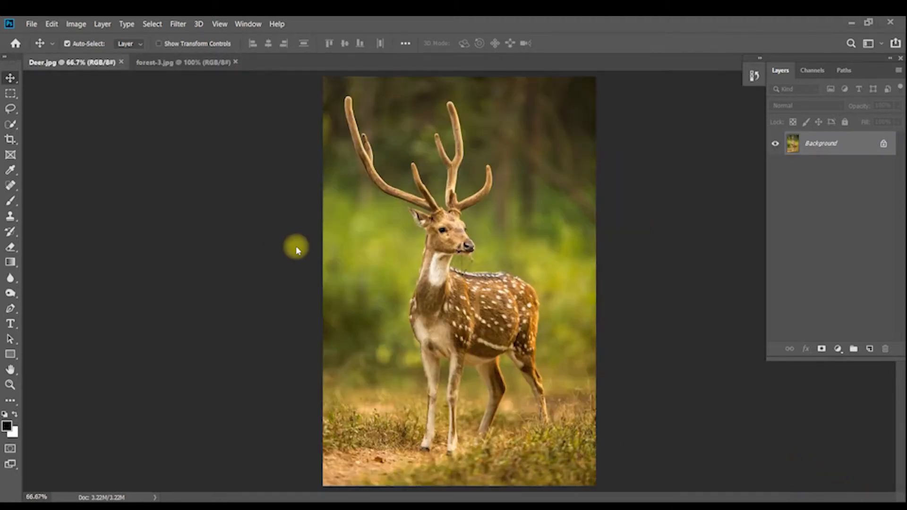
{"action": "key", "text": "space"}
{"action": "left_click", "coordinate": [158, 63]}
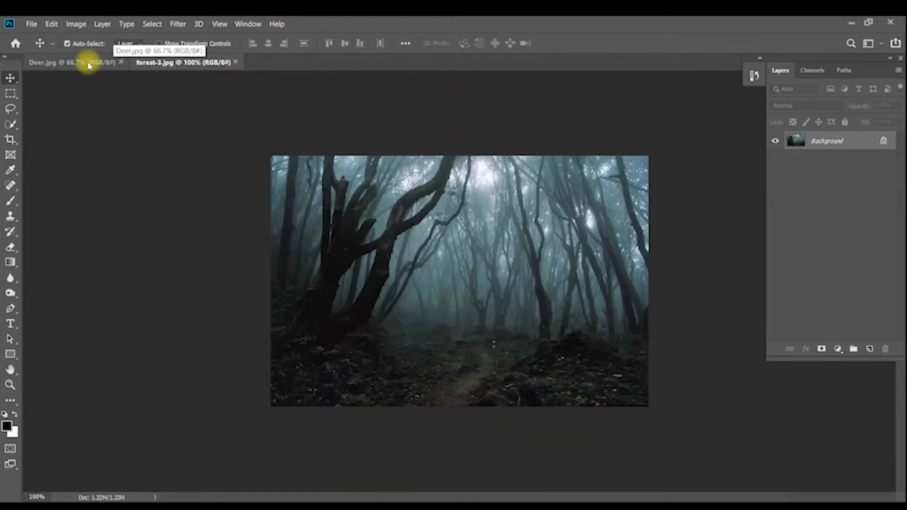
{"action": "left_click", "coordinate": [90, 64]}
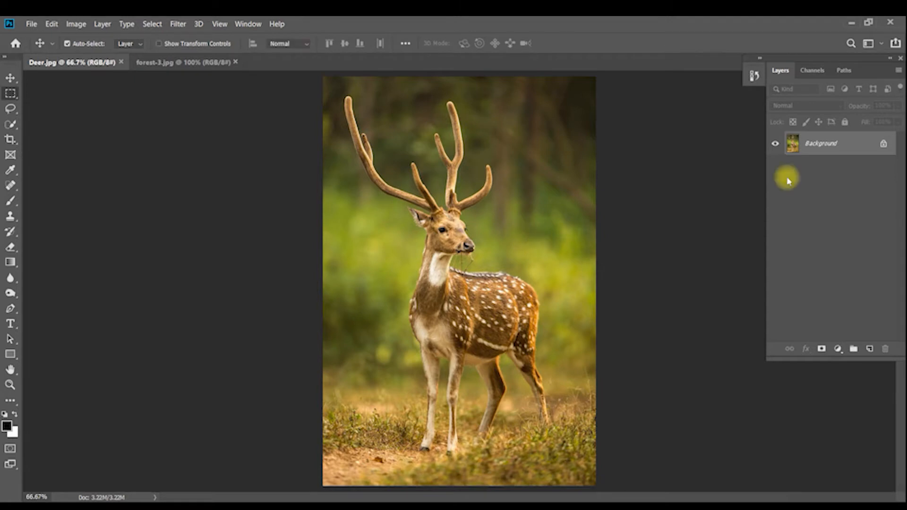
Convert the locked Background of both the deer and forest documents into a regular layer named Layer 0
{"action": "double_click", "coordinate": [836, 147]}
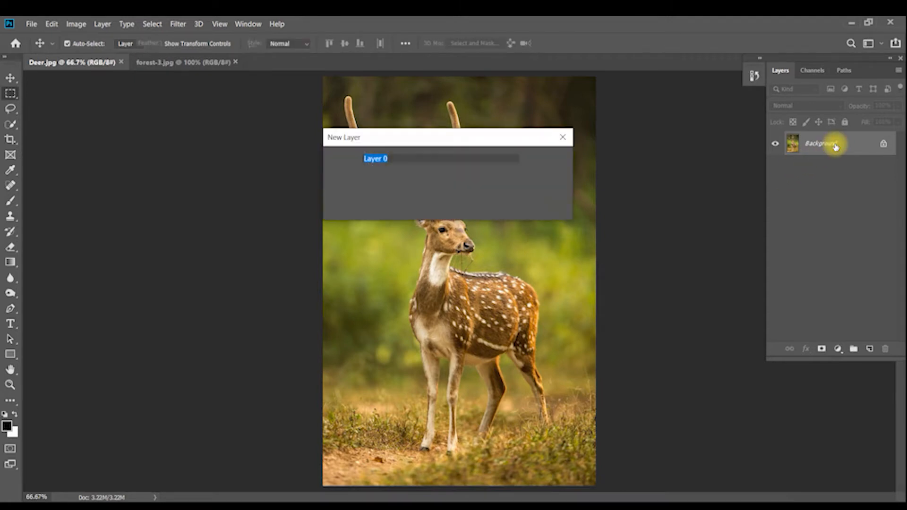
{"action": "key", "text": "Return"}
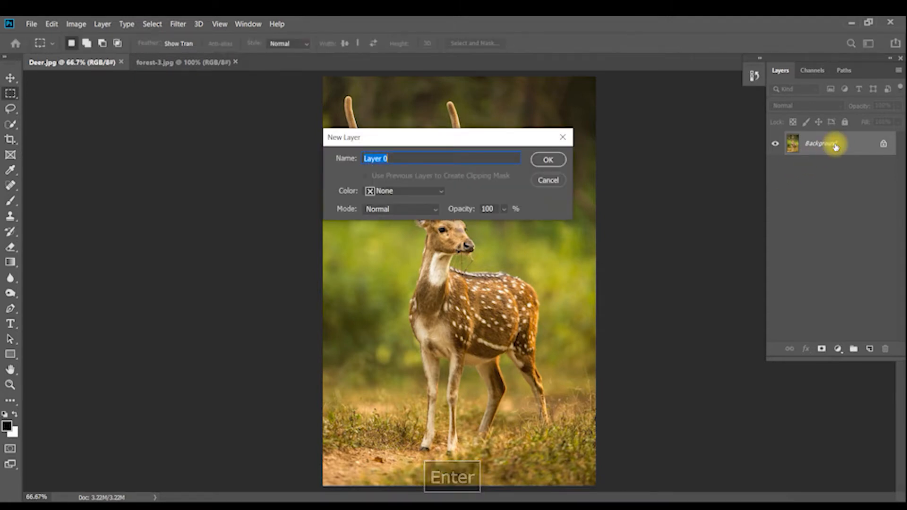
{"action": "left_click", "coordinate": [221, 66]}
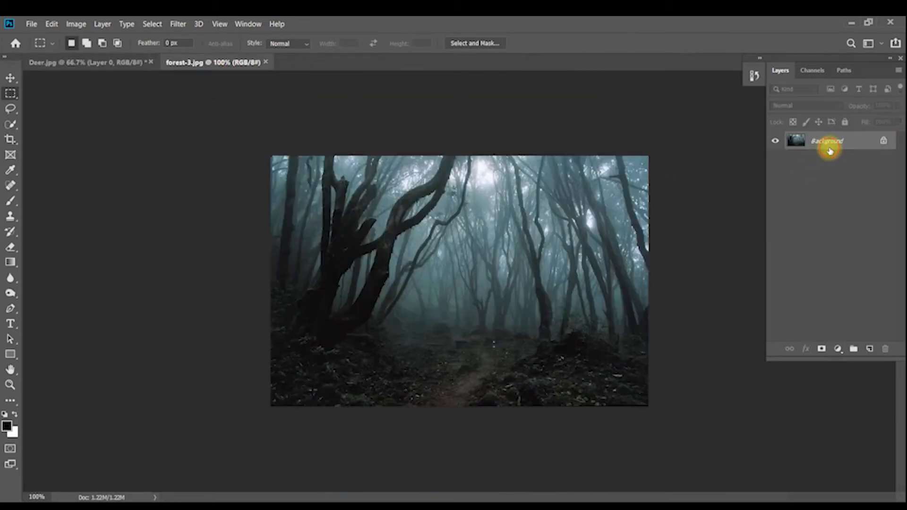
{"action": "double_click", "coordinate": [831, 151]}
{"action": "key", "text": "Return"}
In the deer document, start a Polygonal Lasso outline around the long antler and its inner branches down to the head
{"action": "left_click", "coordinate": [79, 62]}
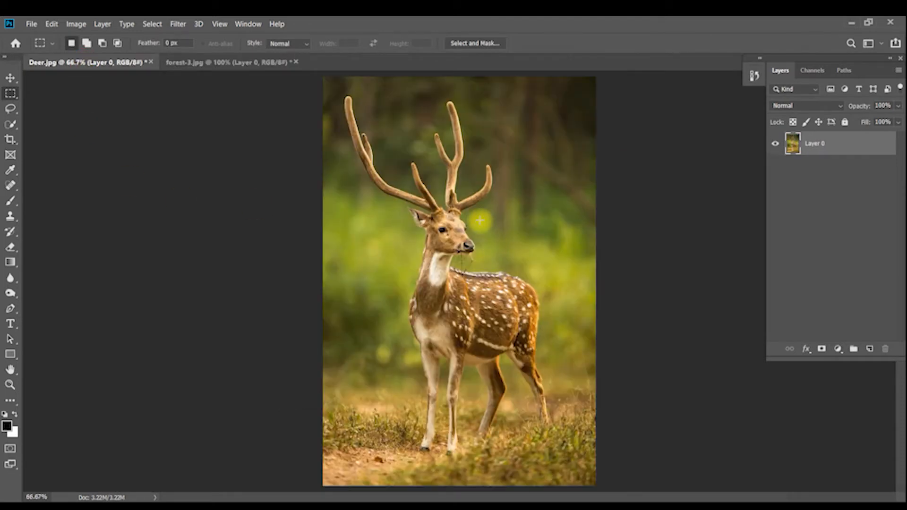
{"action": "key", "text": "ctrl+plus"}
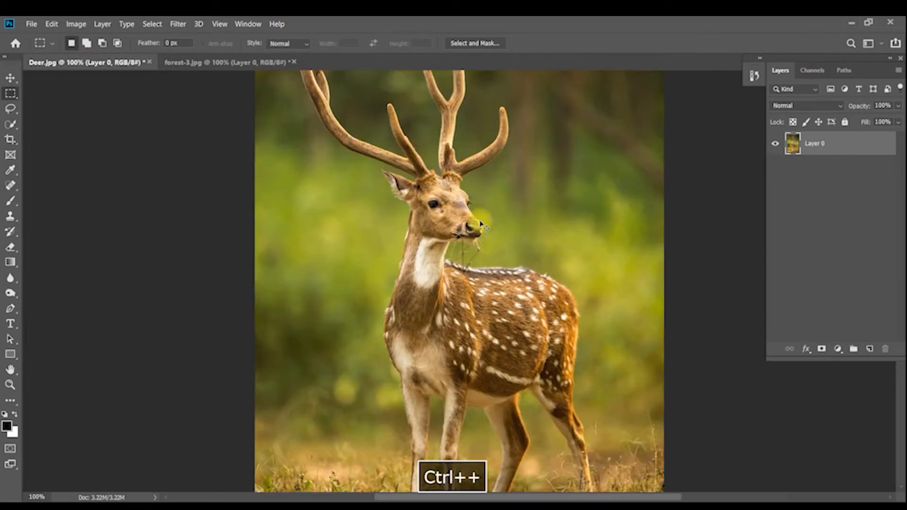
{"action": "key", "text": "ctrl+plus"}
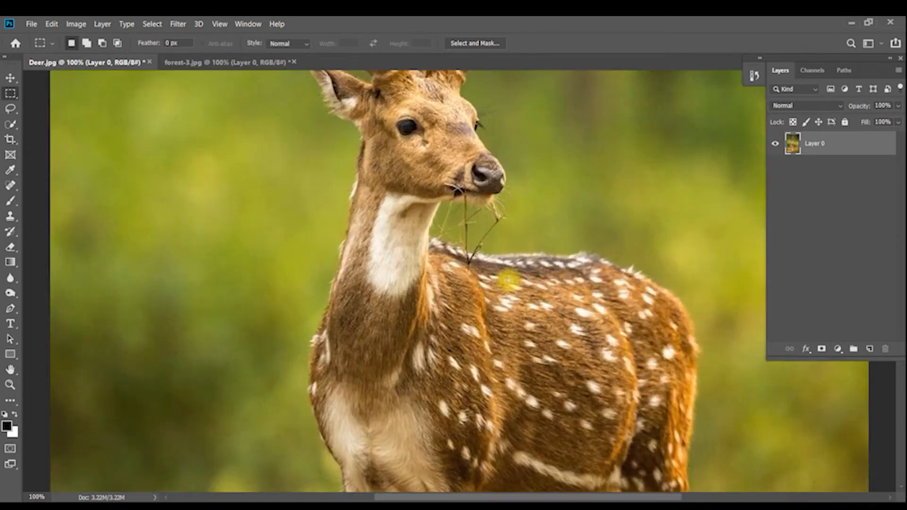
{"action": "key", "text": "space"}
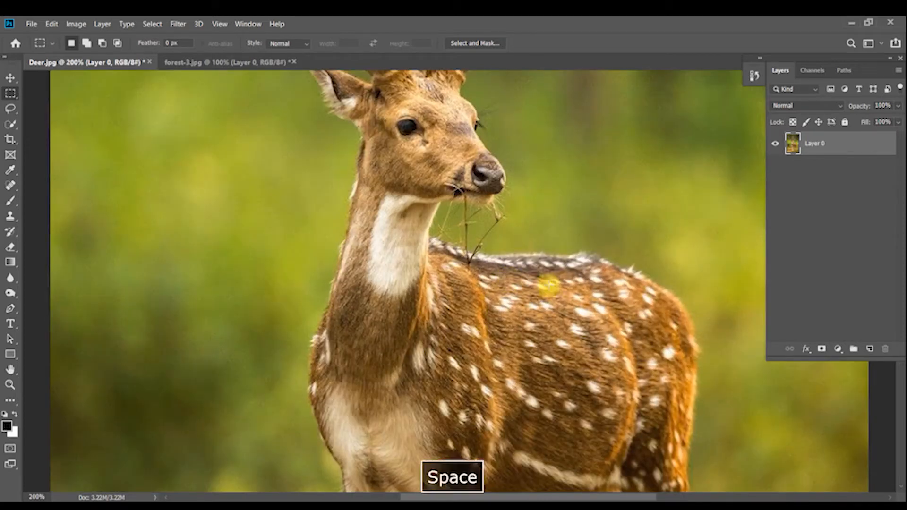
{"action": "left_click_drag", "start_coordinate": [386, 211], "coordinate": [373, 377]}
{"action": "mouse_move", "coordinate": [388, 161]}
{"action": "left_mouse_down"}
{"action": "mouse_move", "coordinate": [381, 320]}
{"action": "mouse_move", "coordinate": [405, 345]}
{"action": "mouse_move", "coordinate": [416, 339]}
{"action": "left_mouse_up"}
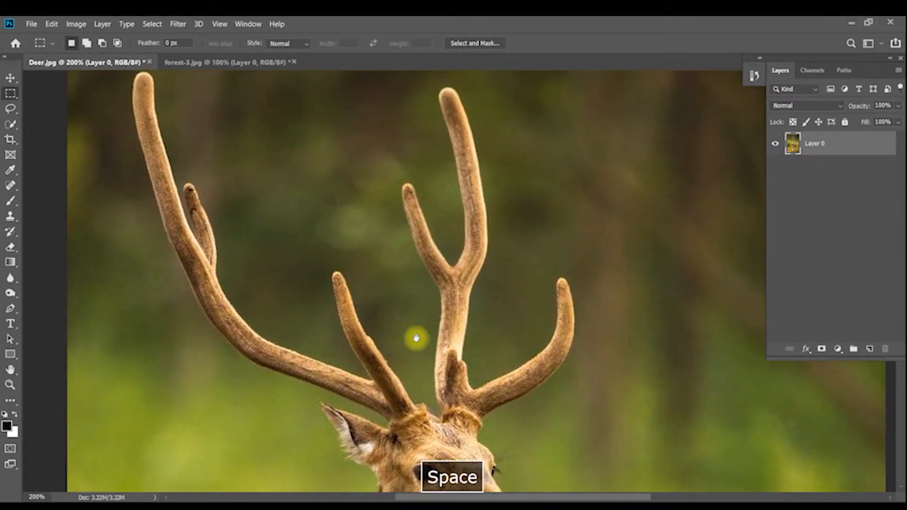
{"action": "left_click", "coordinate": [12, 109]}
{"action": "left_click", "coordinate": [12, 109]}
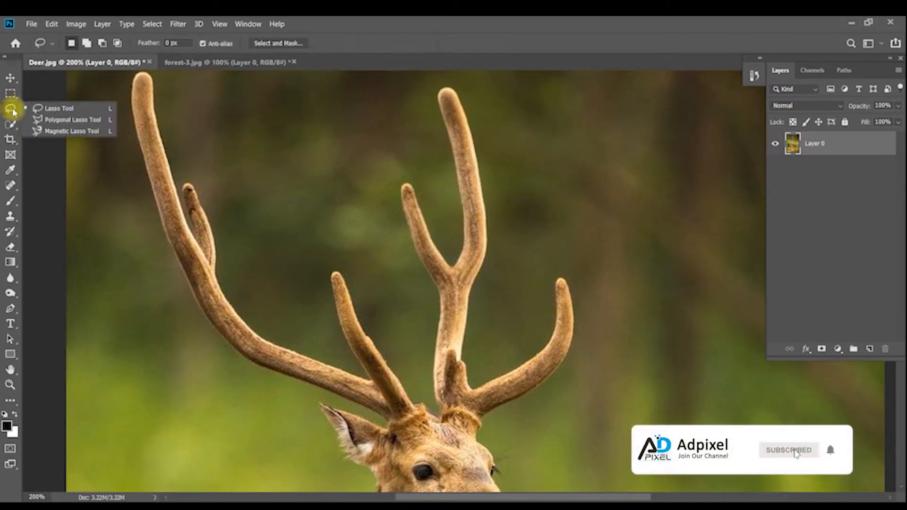
{"action": "left_click", "coordinate": [31, 120]}
{"action": "left_click_drag", "start_coordinate": [326, 364], "coordinate": [311, 251]}
{"action": "left_click", "coordinate": [368, 298]}
{"action": "left_click", "coordinate": [255, 259]}
{"action": "left_click", "coordinate": [182, 191]}
{"action": "left_click", "coordinate": [170, 159]}
{"action": "left_click_drag", "start_coordinate": [168, 151], "coordinate": [146, 257]}
{"action": "left_click", "coordinate": [133, 194]}
{"action": "left_click", "coordinate": [152, 160]}
{"action": "left_click", "coordinate": [166, 169]}
{"action": "left_click", "coordinate": [187, 273]}
{"action": "left_click", "coordinate": [206, 275]}
{"action": "left_click", "coordinate": [228, 334]}
{"action": "left_click", "coordinate": [231, 373]}
{"action": "left_click", "coordinate": [266, 418]}
{"action": "left_click", "coordinate": [368, 468]}
{"action": "left_click_drag", "start_coordinate": [441, 496], "coordinate": [334, 300]}
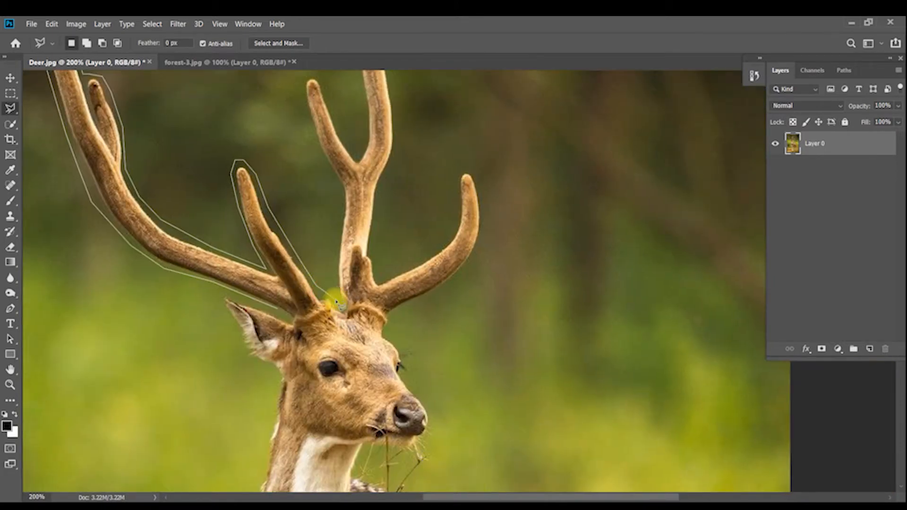
Continue the lasso outline around the second antler's branches and down the face towards the muzzle
{"action": "left_click_drag", "start_coordinate": [337, 220], "coordinate": [353, 303]}
{"action": "left_click", "coordinate": [356, 274]}
{"action": "left_click", "coordinate": [328, 225]}
{"action": "left_click", "coordinate": [317, 167]}
{"action": "left_click", "coordinate": [333, 152]}
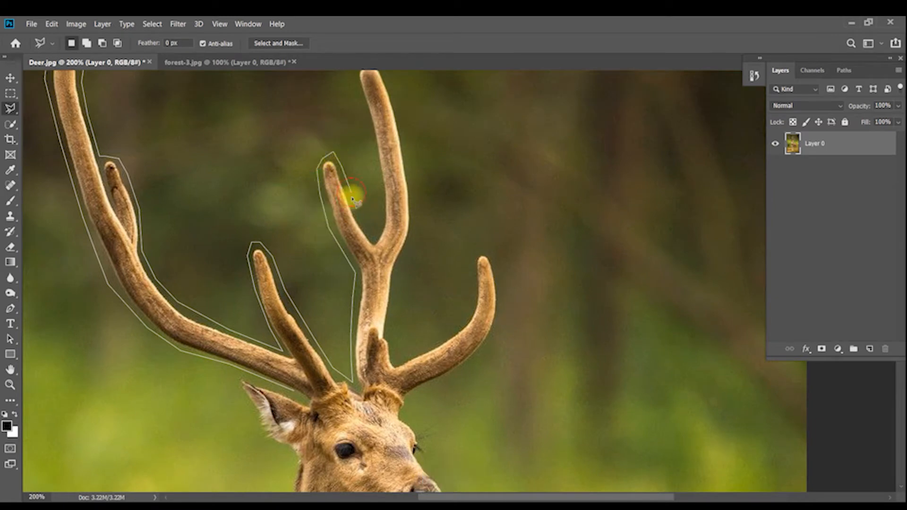
{"action": "left_click", "coordinate": [372, 237]}
{"action": "left_click", "coordinate": [383, 224]}
{"action": "left_click", "coordinate": [380, 181]}
{"action": "left_click_drag", "start_coordinate": [356, 101], "coordinate": [372, 203]}
{"action": "left_click", "coordinate": [372, 184]}
{"action": "left_click", "coordinate": [372, 168]}
{"action": "left_click", "coordinate": [392, 162]}
{"action": "left_click", "coordinate": [402, 172]}
{"action": "left_click", "coordinate": [409, 447]}
{"action": "left_click", "coordinate": [461, 434]}
{"action": "left_click", "coordinate": [486, 409]}
{"action": "left_click", "coordinate": [487, 360]}
{"action": "left_click", "coordinate": [506, 354]}
{"action": "left_click", "coordinate": [519, 401]}
{"action": "left_click", "coordinate": [512, 438]}
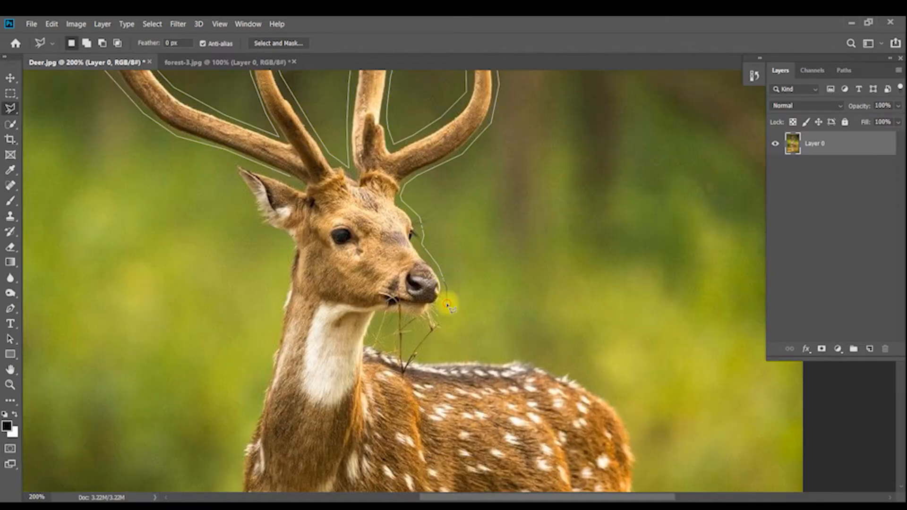
Extend the lasso outline from the muzzle along the back and rump down to the rearmost hoof
{"action": "left_click", "coordinate": [551, 363]}
{"action": "left_click_drag", "start_coordinate": [639, 441], "coordinate": [624, 239]}
{"action": "left_click", "coordinate": [623, 297]}
{"action": "left_click", "coordinate": [612, 371]}
{"action": "left_click", "coordinate": [614, 397]}
{"action": "left_click", "coordinate": [610, 420]}
{"action": "left_click_drag", "start_coordinate": [610, 420], "coordinate": [601, 268]}
{"action": "left_click", "coordinate": [602, 286]}
{"action": "left_click", "coordinate": [624, 327]}
{"action": "left_click", "coordinate": [628, 358]}
{"action": "left_click", "coordinate": [638, 406]}
{"action": "left_click_drag", "start_coordinate": [643, 445], "coordinate": [627, 320]}
{"action": "left_click", "coordinate": [628, 370]}
{"action": "left_click", "coordinate": [611, 384]}
Trace the lasso outline around the hind and front legs, following the gaps between them
{"action": "left_click", "coordinate": [574, 310]}
{"action": "left_click", "coordinate": [573, 267]}
{"action": "left_click", "coordinate": [568, 246]}
{"action": "left_click", "coordinate": [521, 169]}
{"action": "left_click", "coordinate": [494, 135]}
{"action": "left_click", "coordinate": [479, 139]}
{"action": "left_click", "coordinate": [474, 161]}
{"action": "left_click", "coordinate": [427, 412]}
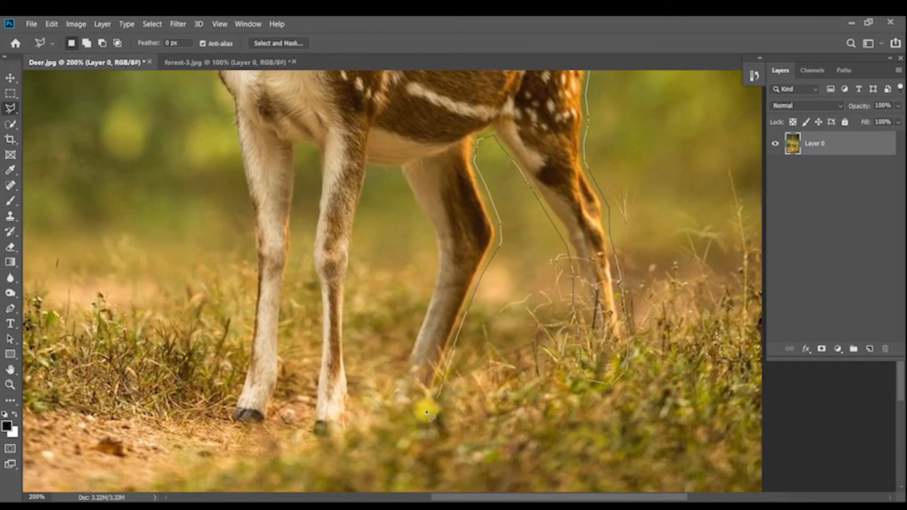
{"action": "left_click", "coordinate": [418, 318]}
{"action": "left_click", "coordinate": [429, 251]}
{"action": "left_click", "coordinate": [415, 208]}
{"action": "left_click", "coordinate": [400, 173]}
{"action": "left_click", "coordinate": [369, 172]}
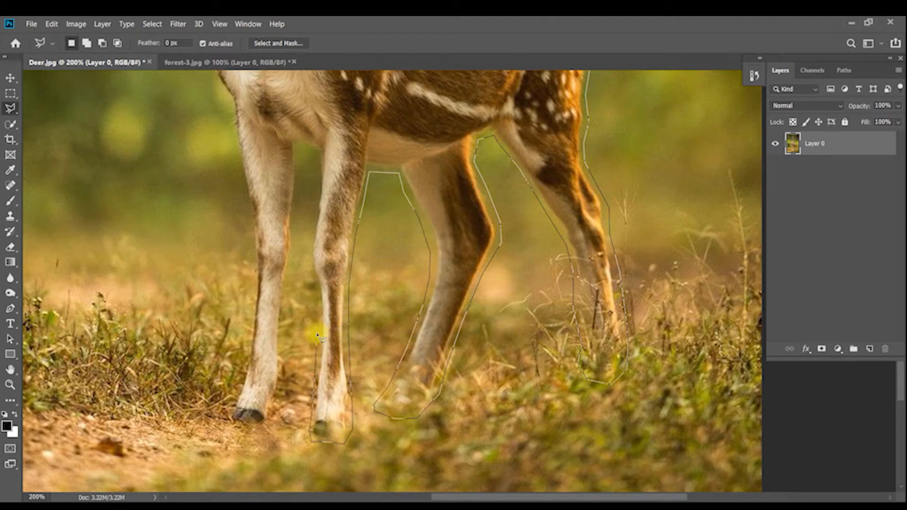
{"action": "left_click", "coordinate": [314, 152]}
{"action": "left_click", "coordinate": [295, 241]}
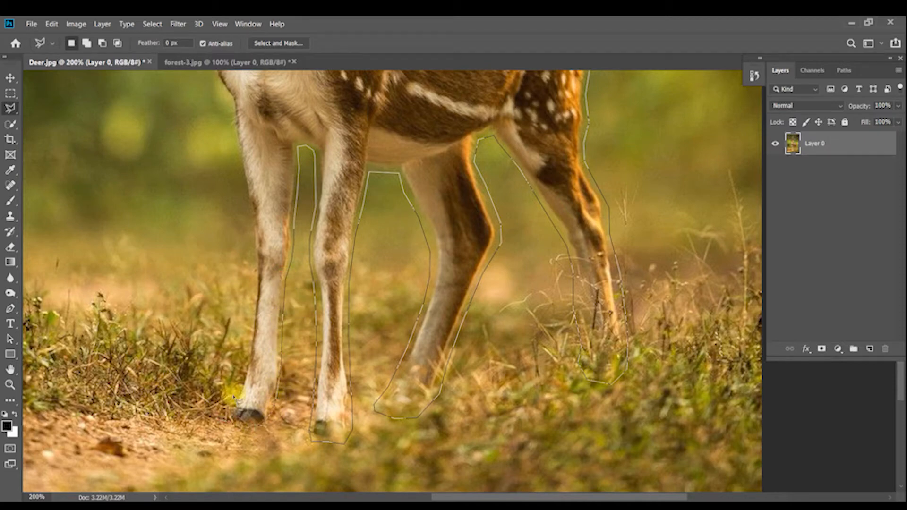
{"action": "left_click", "coordinate": [240, 159]}
Trace the chest and neck up to the starting point to close the selection around the whole deer
{"action": "key", "text": "space"}
{"action": "left_click_drag", "start_coordinate": [221, 96], "coordinate": [293, 350]}
{"action": "left_click", "coordinate": [271, 296]}
{"action": "left_click", "coordinate": [268, 266]}
{"action": "left_click", "coordinate": [272, 227]}
{"action": "key", "text": "space"}
{"action": "left_click_drag", "start_coordinate": [299, 132], "coordinate": [299, 238]}
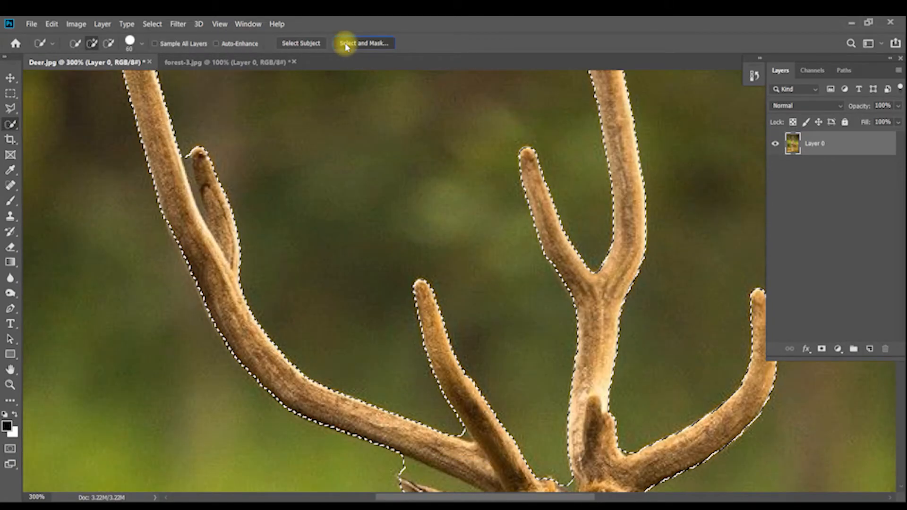
Open the selection in Select and Mask and lasso out the background left between the antler branches
{"action": "left_click", "coordinate": [347, 46]}
{"action": "key", "text": "ctrl+plus"}
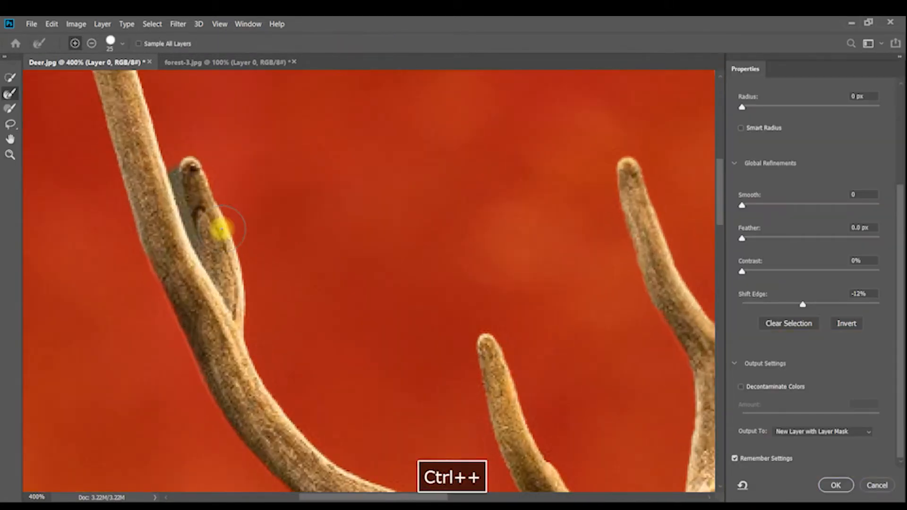
{"action": "key", "text": "space"}
{"action": "left_click_drag", "start_coordinate": [222, 227], "coordinate": [310, 271]}
{"action": "left_click", "coordinate": [10, 124]}
{"action": "mouse_move", "coordinate": [259, 217]}
{"action": "left_mouse_down"}
{"action": "mouse_move", "coordinate": [284, 291]}
{"action": "mouse_move", "coordinate": [263, 184]}
{"action": "left_mouse_up"}
{"action": "key", "text": "space"}
{"action": "left_click_drag", "start_coordinate": [439, 336], "coordinate": [94, 75]}
{"action": "left_click_drag", "start_coordinate": [266, 232], "coordinate": [270, 215]}
{"action": "mouse_move", "coordinate": [404, 288]}
{"action": "left_mouse_down"}
{"action": "mouse_move", "coordinate": [413, 296]}
{"action": "mouse_move", "coordinate": [406, 268]}
{"action": "left_mouse_up"}
Subtract the green background patches above the ear and beneath the muzzle from the selection
{"action": "key", "text": "space"}
{"action": "left_click_drag", "start_coordinate": [319, 284], "coordinate": [290, 172]}
{"action": "left_click_drag", "start_coordinate": [164, 200], "coordinate": [203, 213]}
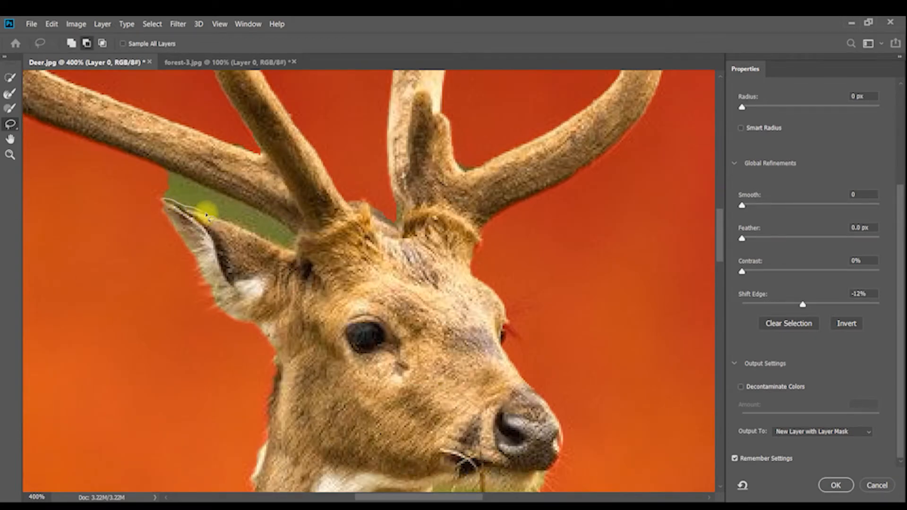
{"action": "mouse_move", "coordinate": [294, 241]}
{"action": "left_mouse_down"}
{"action": "mouse_move", "coordinate": [284, 226]}
{"action": "mouse_move", "coordinate": [192, 182]}
{"action": "mouse_move", "coordinate": [154, 192]}
{"action": "left_mouse_up"}
{"action": "key", "text": "space"}
{"action": "left_click_drag", "start_coordinate": [527, 239], "coordinate": [109, 158]}
{"action": "left_click_drag", "start_coordinate": [43, 379], "coordinate": [369, 294]}
{"action": "mouse_move", "coordinate": [400, 332]}
{"action": "left_mouse_down"}
{"action": "mouse_move", "coordinate": [412, 350]}
{"action": "mouse_move", "coordinate": [390, 325]}
{"action": "mouse_move", "coordinate": [341, 334]}
{"action": "left_mouse_up"}
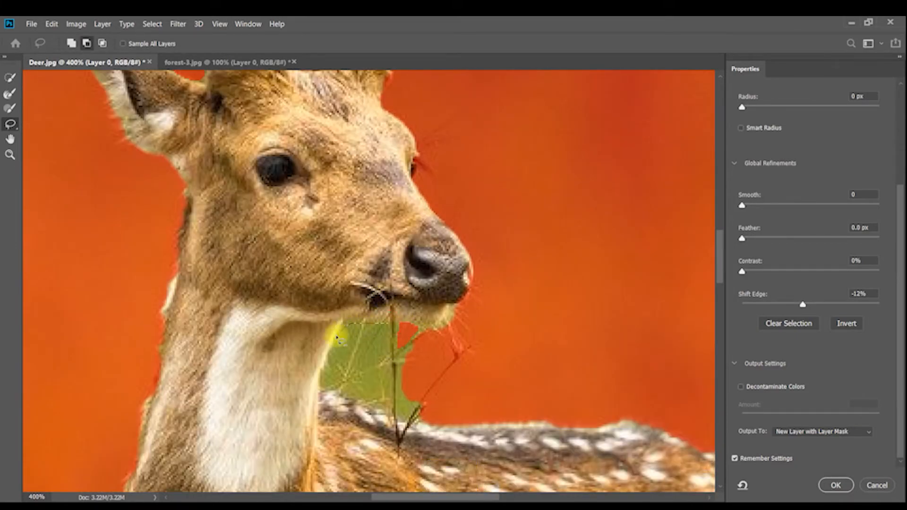
{"action": "left_click_drag", "start_coordinate": [390, 392], "coordinate": [391, 330]}
{"action": "key", "text": "space"}
{"action": "left_click_drag", "start_coordinate": [415, 367], "coordinate": [371, 303]}
{"action": "mouse_move", "coordinate": [369, 286]}
{"action": "left_mouse_down"}
{"action": "mouse_move", "coordinate": [356, 291]}
{"action": "mouse_move", "coordinate": [355, 356]}
{"action": "mouse_move", "coordinate": [381, 313]}
{"action": "left_mouse_up"}
Add the missing hooves back to the selection and output the deer to a new layer with a layer mask
{"action": "key", "text": "space"}
{"action": "mouse_move", "coordinate": [426, 293]}
{"action": "left_mouse_down"}
{"action": "mouse_move", "coordinate": [500, 211]}
{"action": "mouse_move", "coordinate": [382, 182]}
{"action": "left_mouse_up"}
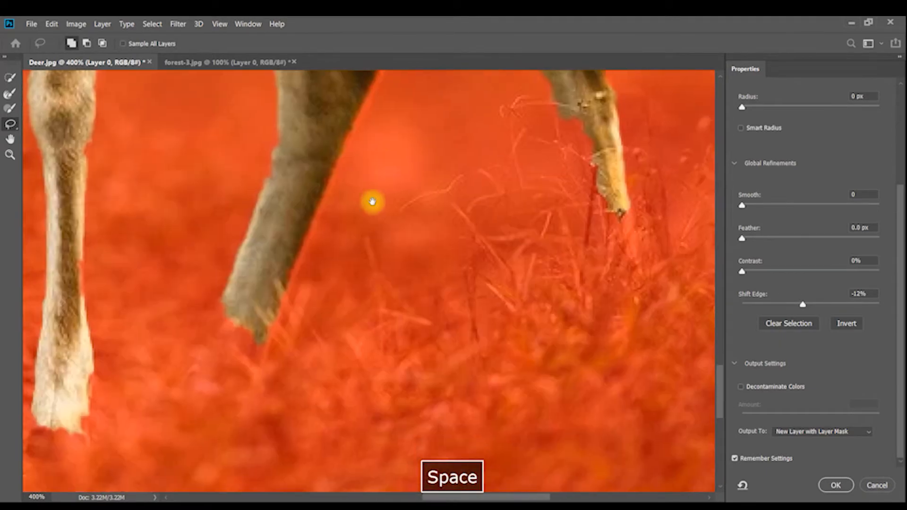
{"action": "mouse_move", "coordinate": [229, 298]}
{"action": "left_mouse_down"}
{"action": "mouse_move", "coordinate": [189, 383]}
{"action": "mouse_move", "coordinate": [257, 373]}
{"action": "mouse_move", "coordinate": [277, 300]}
{"action": "left_mouse_up"}
{"action": "key", "text": "space"}
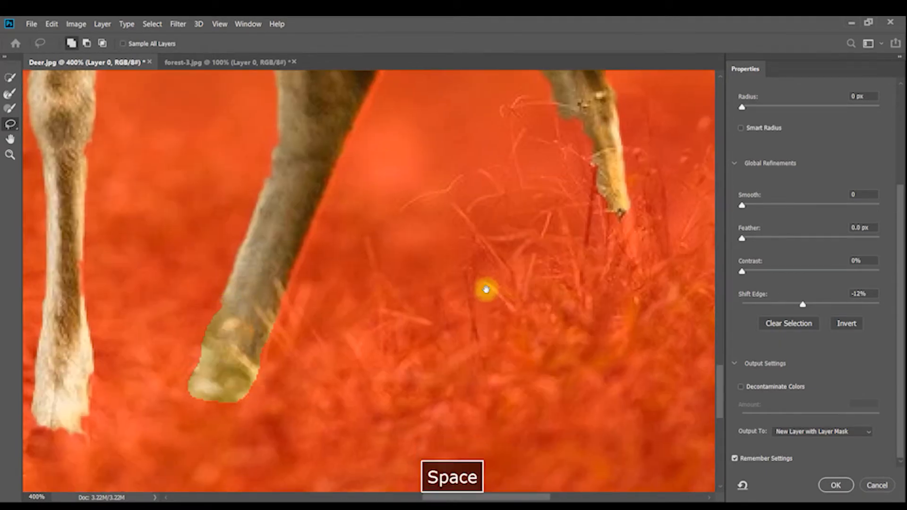
{"action": "left_click_drag", "start_coordinate": [486, 290], "coordinate": [224, 313]}
{"action": "mouse_move", "coordinate": [295, 123]}
{"action": "left_mouse_down"}
{"action": "mouse_move", "coordinate": [319, 244]}
{"action": "mouse_move", "coordinate": [315, 297]}
{"action": "mouse_move", "coordinate": [325, 351]}
{"action": "mouse_move", "coordinate": [372, 323]}
{"action": "mouse_move", "coordinate": [370, 268]}
{"action": "mouse_move", "coordinate": [363, 208]}
{"action": "mouse_move", "coordinate": [318, 92]}
{"action": "left_mouse_up"}
{"action": "key", "text": "space"}
{"action": "mouse_move", "coordinate": [464, 192]}
{"action": "left_mouse_down"}
{"action": "mouse_move", "coordinate": [600, 348]}
{"action": "mouse_move", "coordinate": [284, 247]}
{"action": "mouse_move", "coordinate": [288, 275]}
{"action": "left_mouse_up"}
{"action": "mouse_move", "coordinate": [304, 161]}
{"action": "left_mouse_down"}
{"action": "mouse_move", "coordinate": [282, 381]}
{"action": "mouse_move", "coordinate": [265, 269]}
{"action": "mouse_move", "coordinate": [290, 324]}
{"action": "mouse_move", "coordinate": [246, 406]}
{"action": "mouse_move", "coordinate": [241, 325]}
{"action": "mouse_move", "coordinate": [258, 302]}
{"action": "left_mouse_up"}
{"action": "key", "text": "space"}
{"action": "key", "text": "space"}
{"action": "left_click_drag", "start_coordinate": [277, 244], "coordinate": [403, 308]}
{"action": "mouse_move", "coordinate": [252, 131]}
{"action": "left_mouse_down"}
{"action": "mouse_move", "coordinate": [306, 247]}
{"action": "mouse_move", "coordinate": [311, 370]}
{"action": "left_mouse_up"}
{"action": "mouse_move", "coordinate": [283, 180]}
{"action": "left_mouse_down"}
{"action": "mouse_move", "coordinate": [277, 243]}
{"action": "mouse_move", "coordinate": [314, 345]}
{"action": "left_mouse_up"}
Fit the image on screen and examine the whole cut-out deer
{"action": "key", "text": "space"}
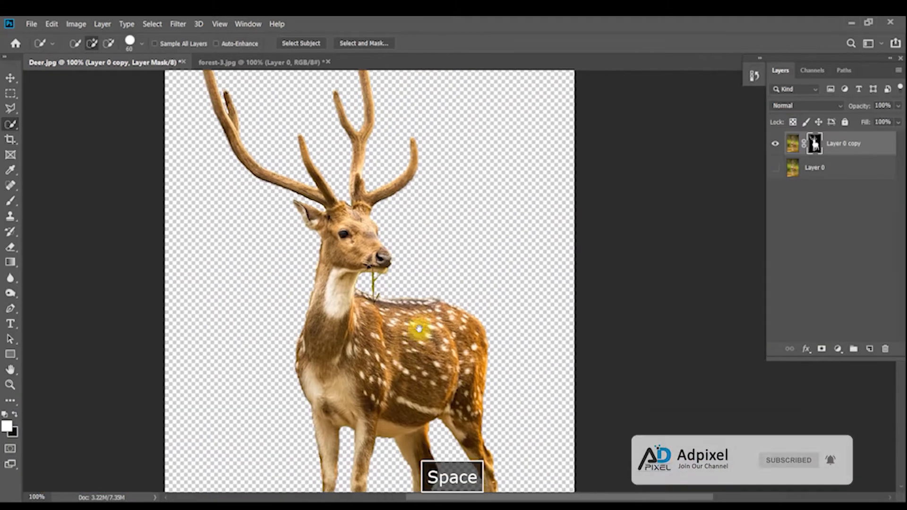
{"action": "left_click_drag", "start_coordinate": [409, 234], "coordinate": [423, 262]}
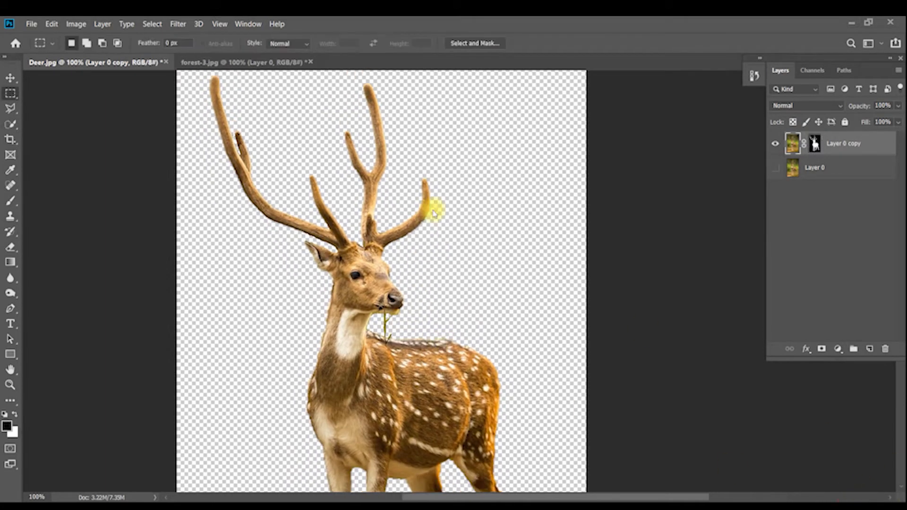
{"action": "key", "text": "space"}
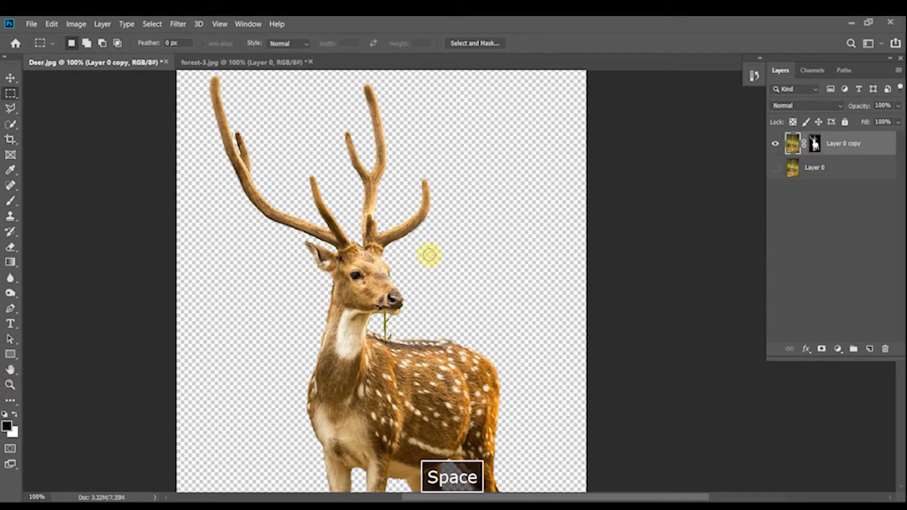
{"action": "right_click", "coordinate": [430, 255]}
{"action": "left_click", "coordinate": [10, 385]}
{"action": "left_click", "coordinate": [10, 385]}
{"action": "right_click", "coordinate": [438, 301]}
{"action": "left_click", "coordinate": [461, 310]}
{"action": "left_click", "coordinate": [10, 94]}
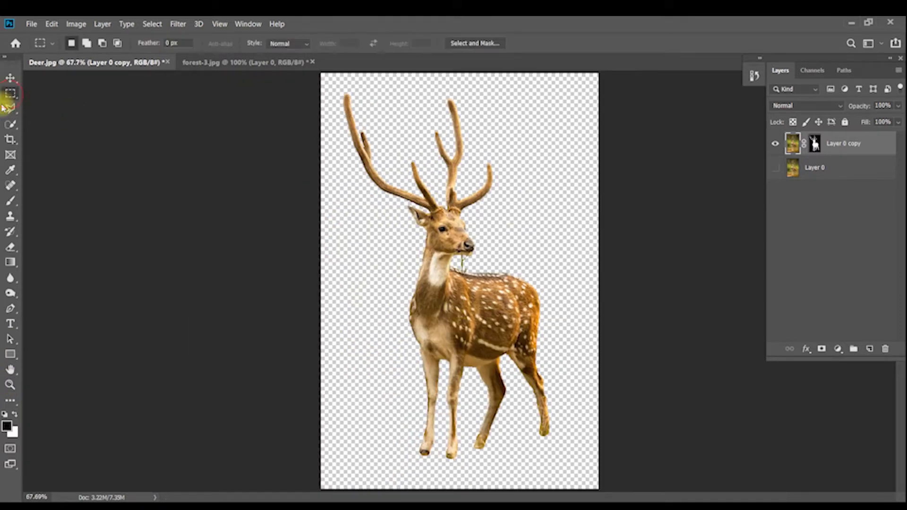
Create a new blank document for the composition
{"action": "left_click", "coordinate": [34, 26]}
{"action": "left_click", "coordinate": [41, 35]}
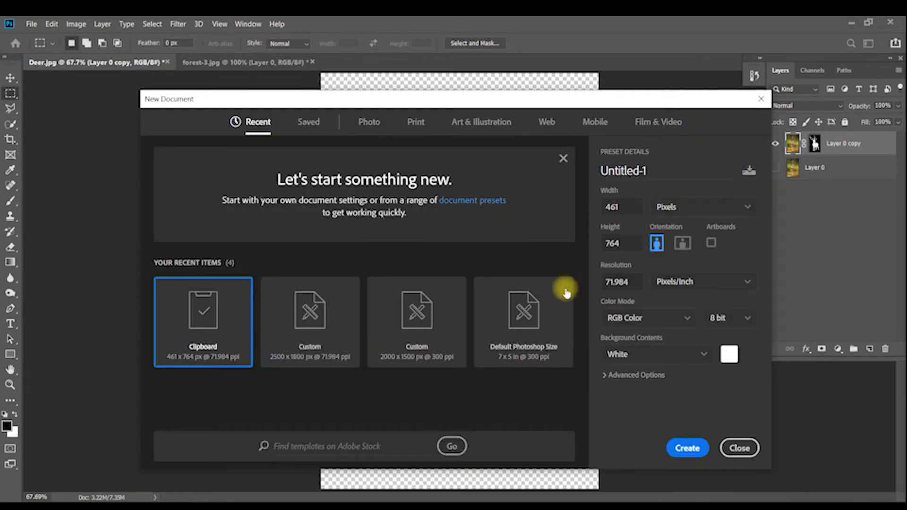
{"action": "key", "text": "Return"}
In the deer document, apply the layer mask of Layer 0 copy permanently to the layer
{"action": "left_click", "coordinate": [92, 62]}
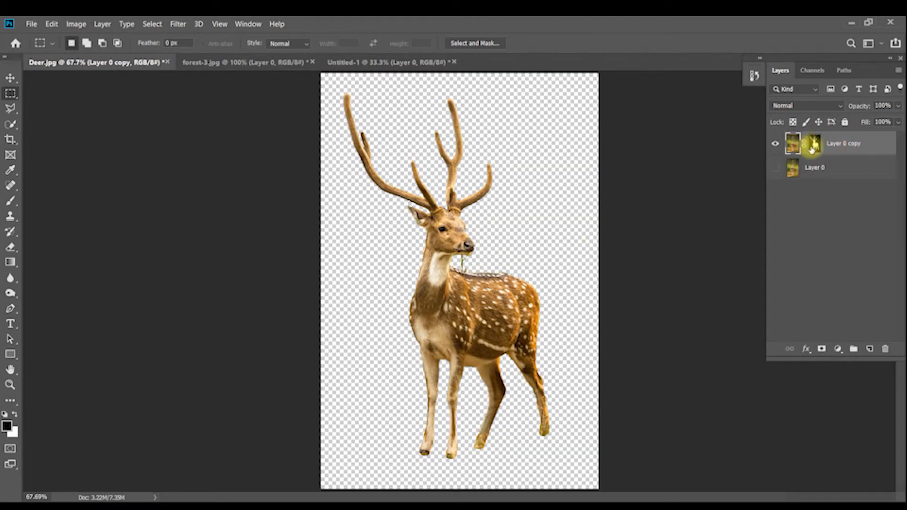
{"action": "left_click", "coordinate": [812, 150]}
{"action": "right_click", "coordinate": [844, 149]}
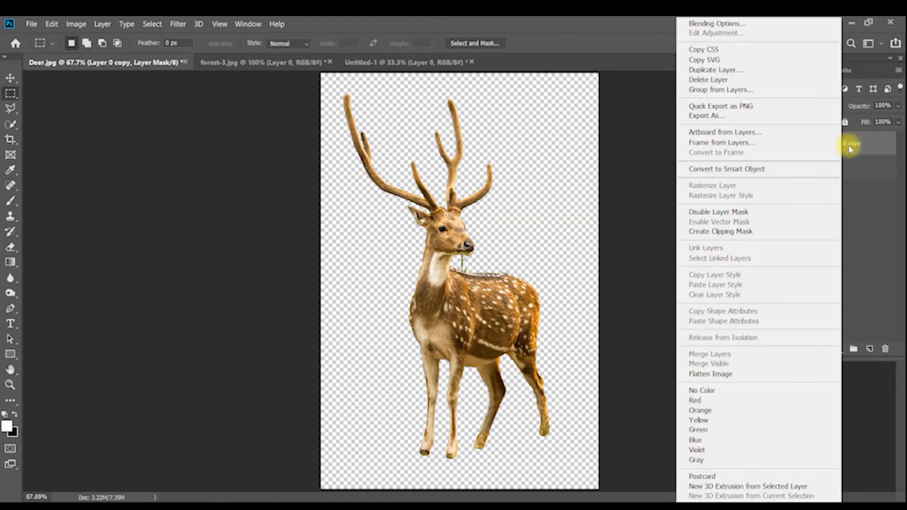
{"action": "left_click", "coordinate": [816, 145]}
{"action": "right_click", "coordinate": [814, 142]}
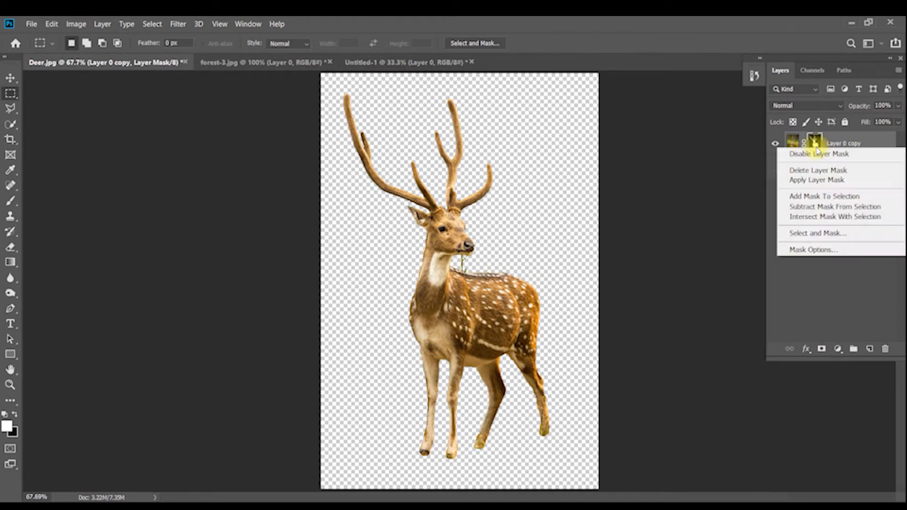
{"action": "left_click", "coordinate": [813, 180]}
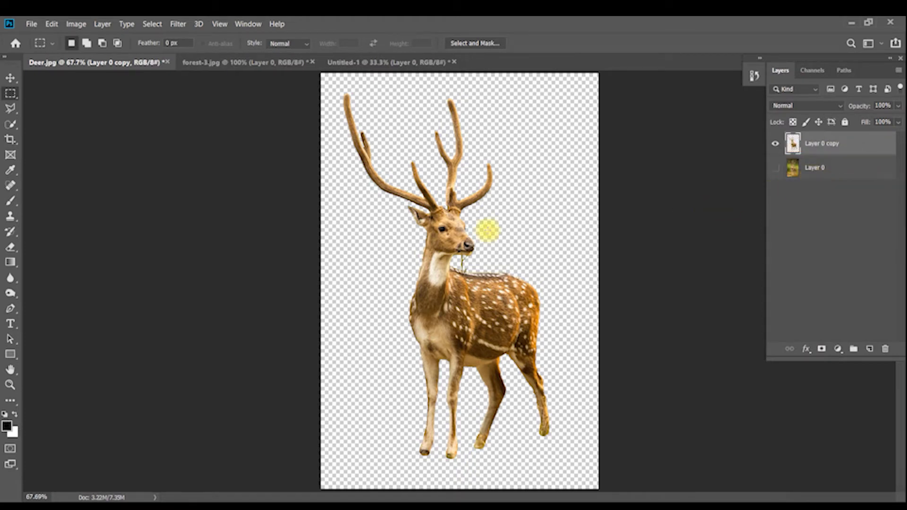
Move the cut-out deer into the blank Untitled-1 document and place it near the lower centre of the canvas
{"action": "left_click", "coordinate": [776, 168]}
{"action": "left_click", "coordinate": [775, 168]}
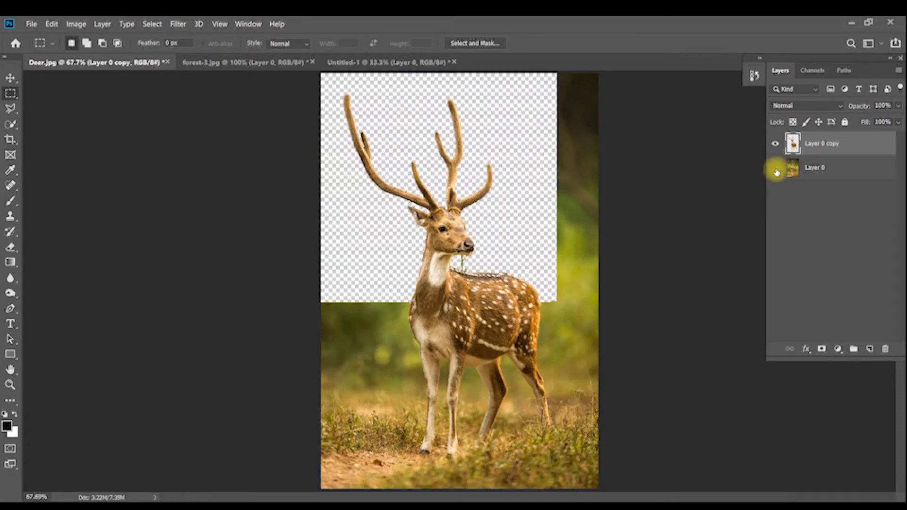
{"action": "left_click", "coordinate": [10, 79]}
{"action": "left_click_drag", "start_coordinate": [461, 249], "coordinate": [460, 274]}
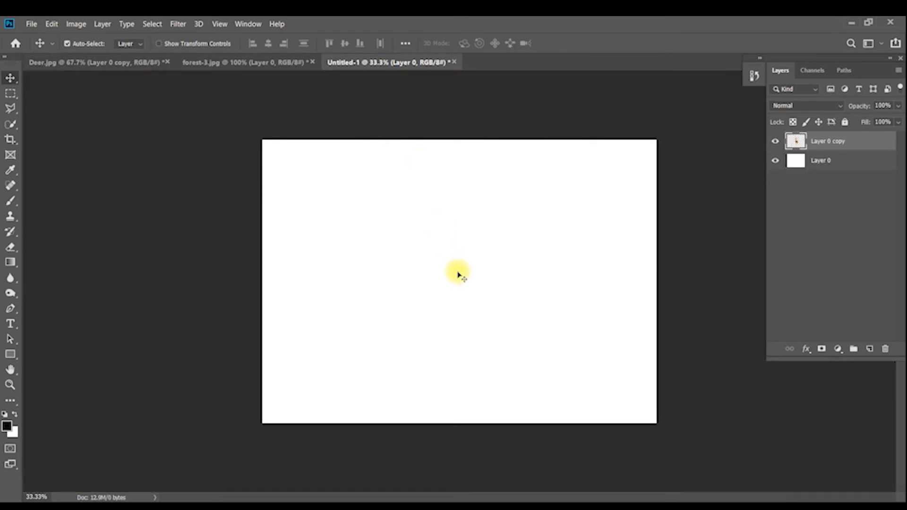
{"action": "left_click_drag", "start_coordinate": [483, 326], "coordinate": [486, 380]}
Bring the dark forest image from forest-3.jpg into the Untitled-1 document as a new layer
{"action": "left_click", "coordinate": [217, 63]}
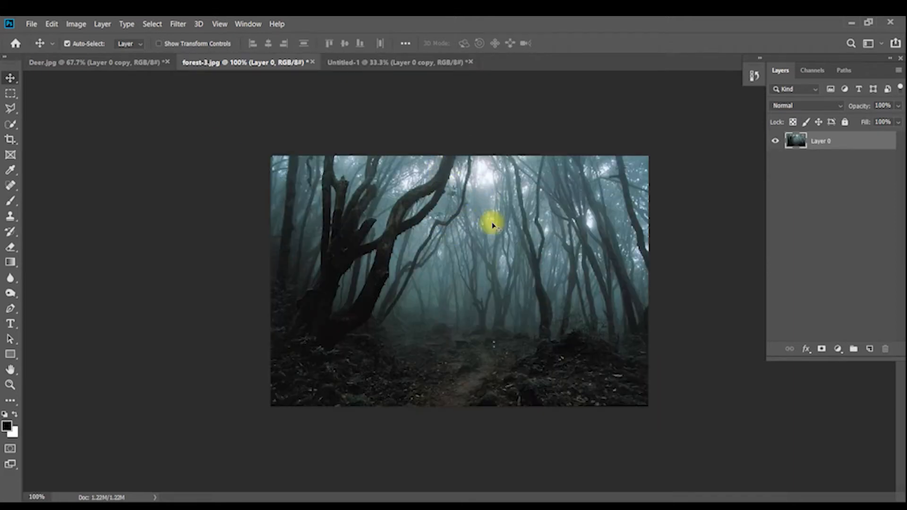
{"action": "left_click_drag", "start_coordinate": [419, 232], "coordinate": [430, 205]}
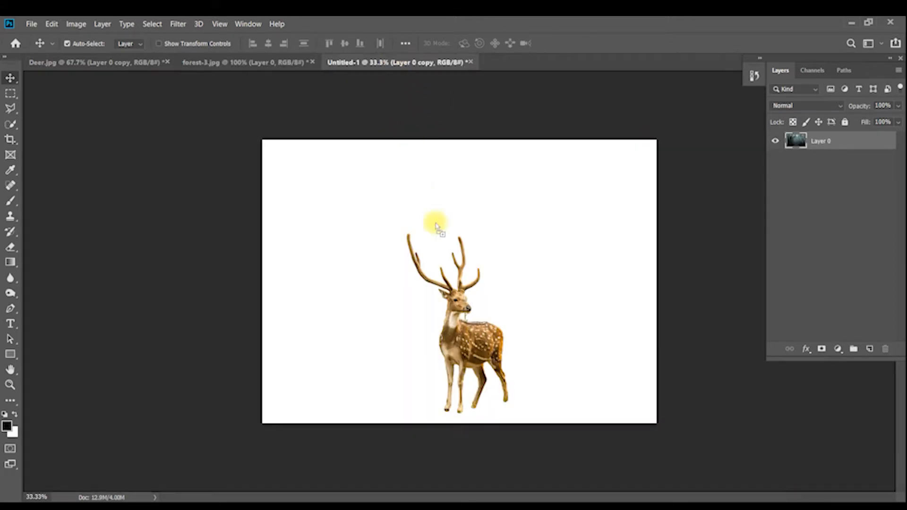
{"action": "left_click_drag", "start_coordinate": [446, 259], "coordinate": [595, 264]}
Scale the forest layer to about 341% and position it so it covers the whole canvas
{"action": "key", "text": "ctrl+t"}
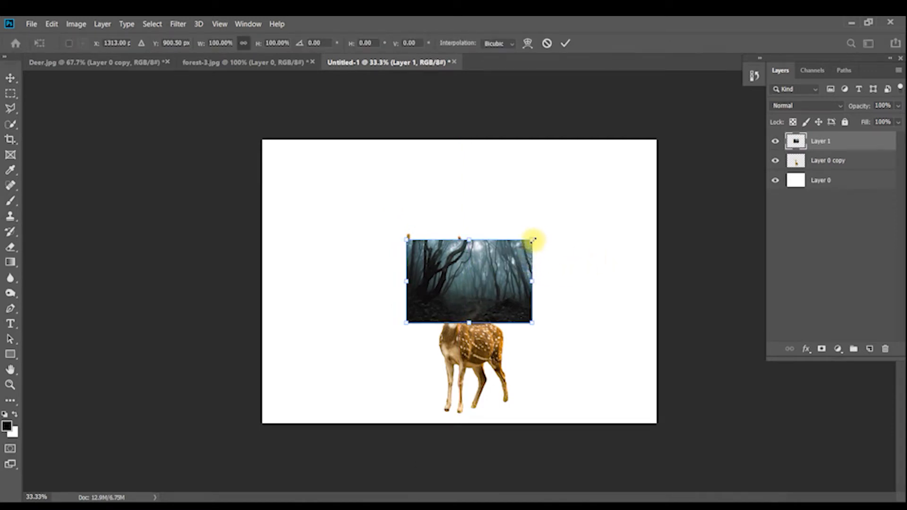
{"action": "left_click_drag", "start_coordinate": [533, 240], "coordinate": [684, 142]}
{"action": "left_click_drag", "start_coordinate": [619, 269], "coordinate": [608, 268]}
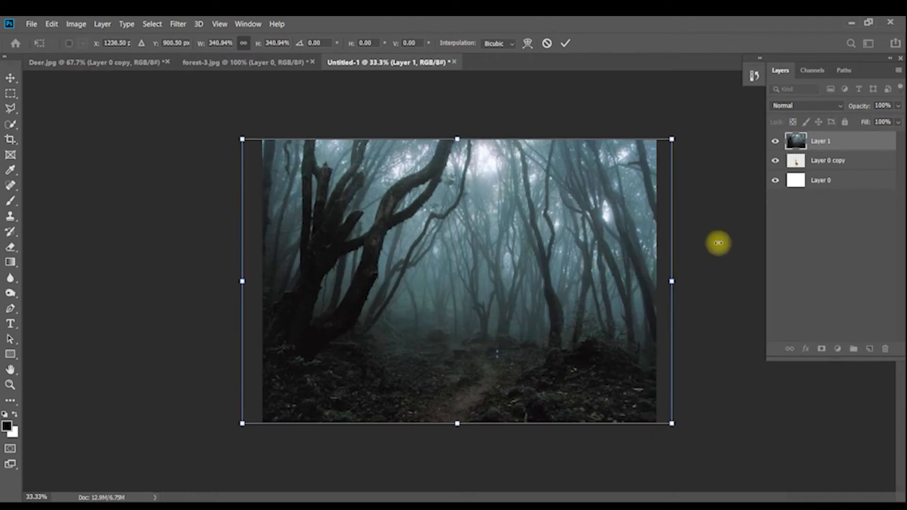
{"action": "left_click", "coordinate": [567, 43]}
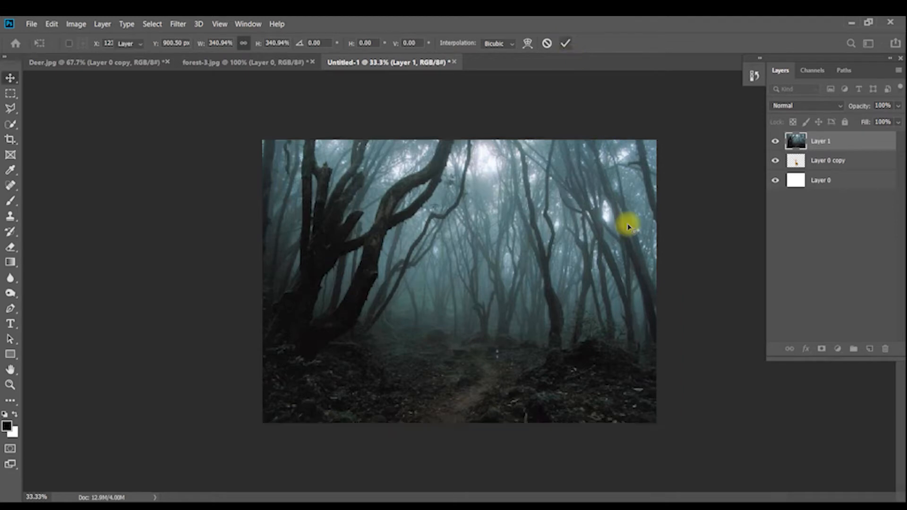
Place the forest layer beneath the deer layer and shift the deer slightly to the left
{"action": "left_click_drag", "start_coordinate": [821, 141], "coordinate": [823, 169]}
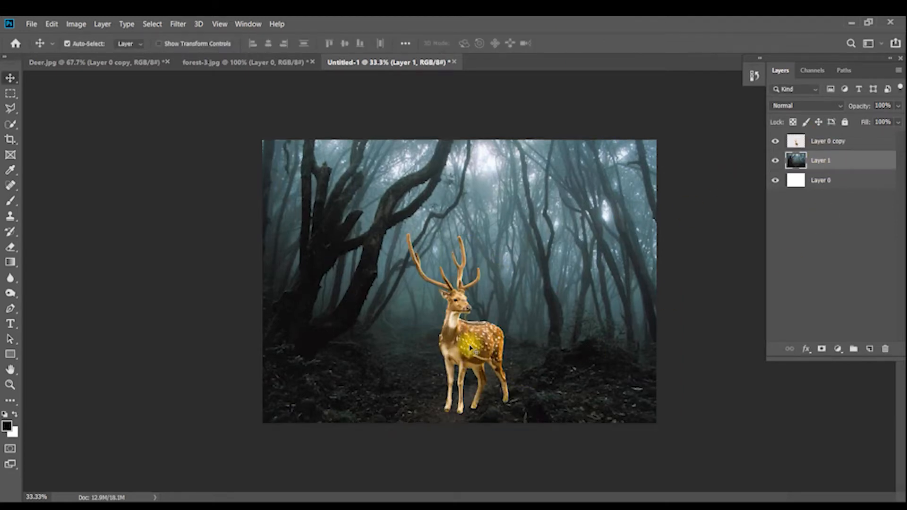
{"action": "left_click", "coordinate": [822, 142]}
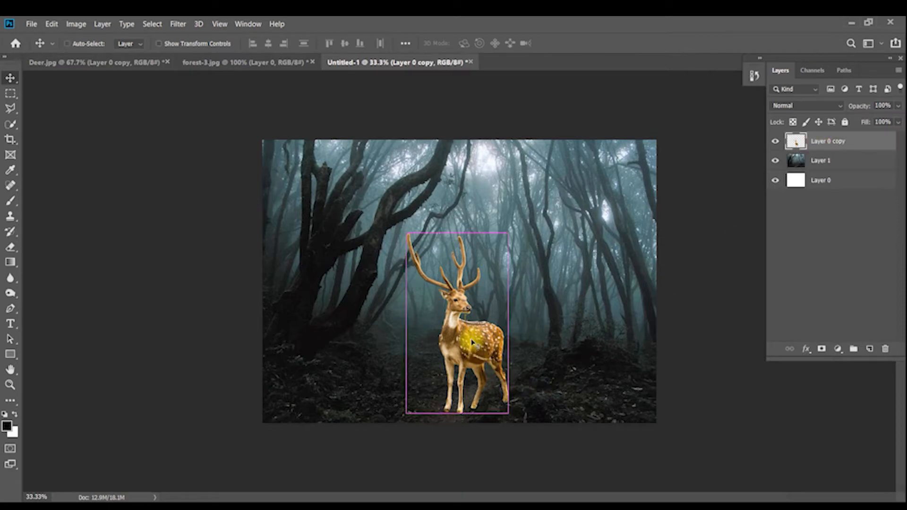
{"action": "left_click_drag", "start_coordinate": [472, 340], "coordinate": [463, 348]}
{"action": "left_click_drag", "start_coordinate": [454, 338], "coordinate": [463, 344]}
{"action": "key", "text": "ctrl"}
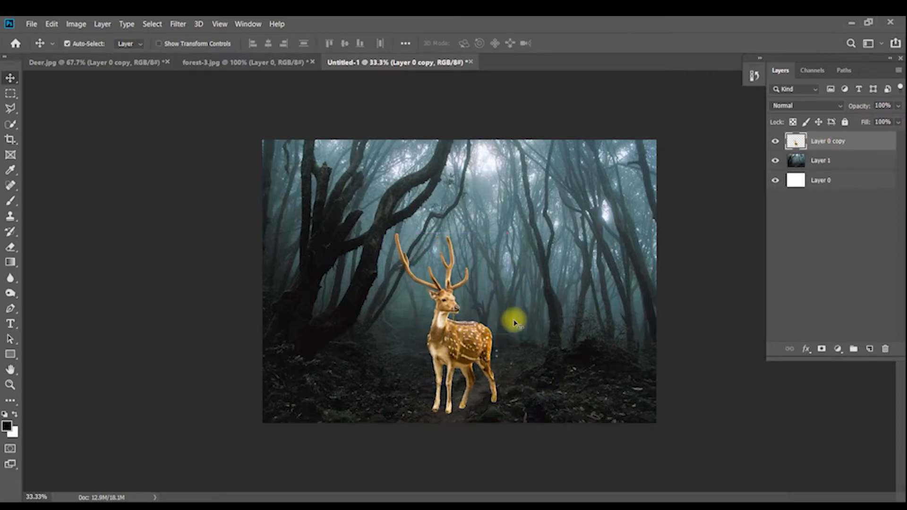
Scale the deer proportionally to about 82% and position it on the forest path
{"action": "key", "text": "ctrl+t"}
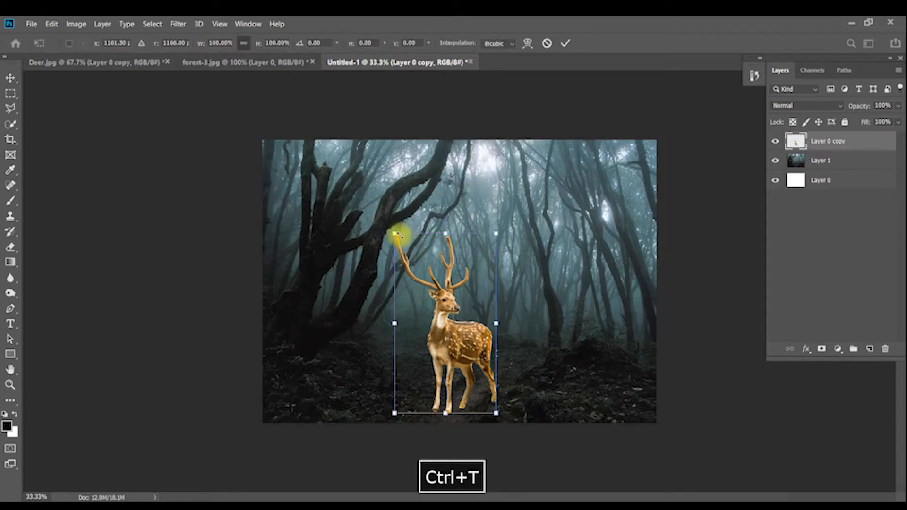
{"action": "left_click_drag", "start_coordinate": [395, 233], "coordinate": [404, 250]}
{"action": "left_click_drag", "start_coordinate": [448, 345], "coordinate": [462, 351]}
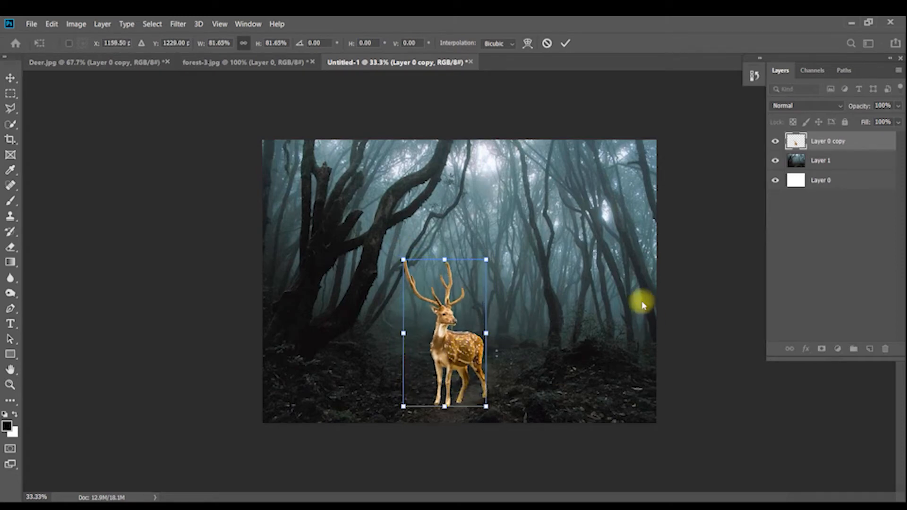
{"action": "left_click", "coordinate": [565, 44]}
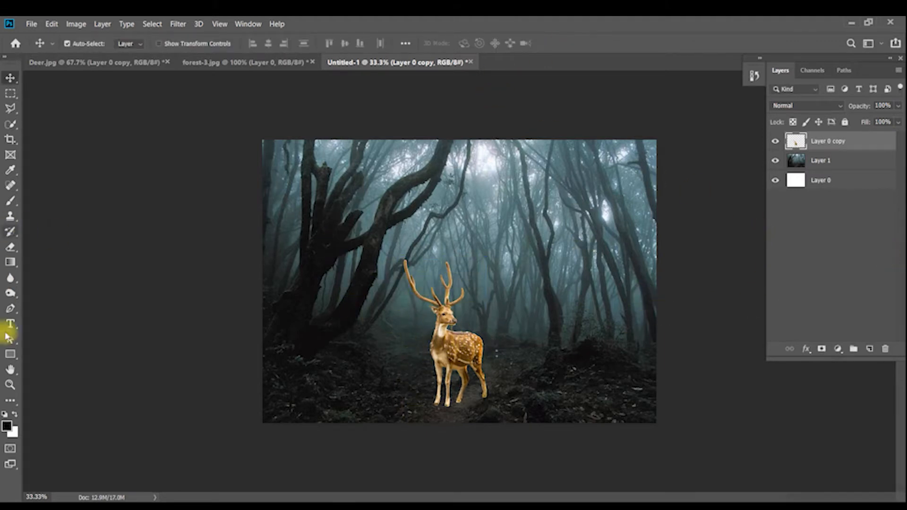
Outline the deer's antlers with a closed Polygonal Lasso selection that follows the top of the head
{"action": "left_click", "coordinate": [10, 384]}
{"action": "left_click_drag", "start_coordinate": [402, 266], "coordinate": [475, 324]}
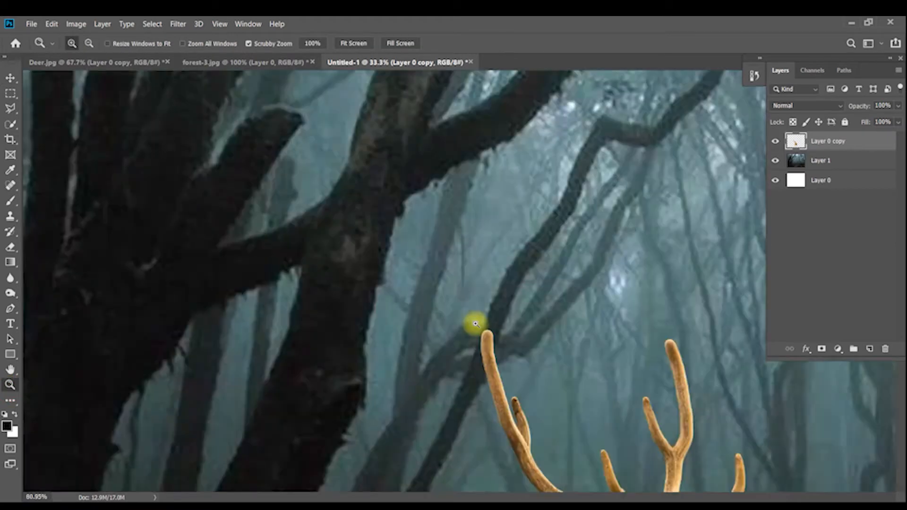
{"action": "left_click", "coordinate": [476, 325]}
{"action": "right_click", "coordinate": [476, 323]}
{"action": "left_click", "coordinate": [488, 329]}
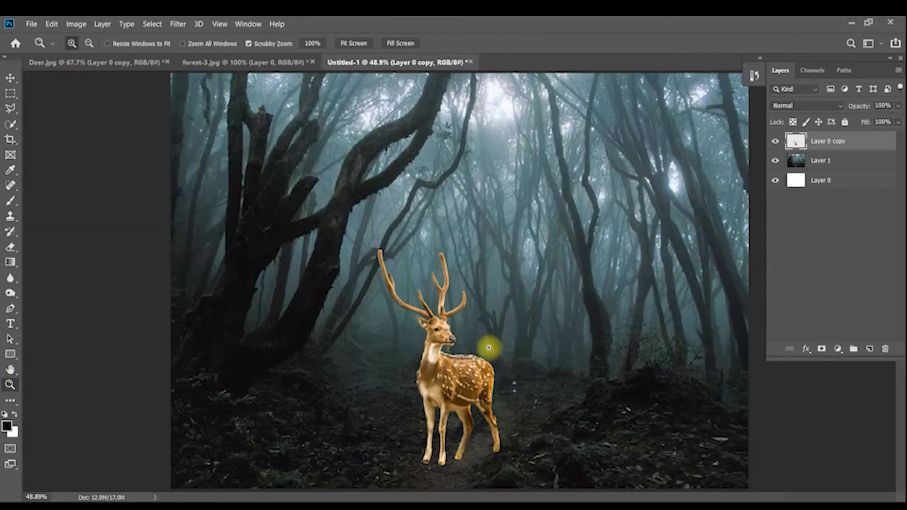
{"action": "left_click", "coordinate": [442, 306]}
{"action": "left_click", "coordinate": [442, 306]}
{"action": "left_click", "coordinate": [442, 306]}
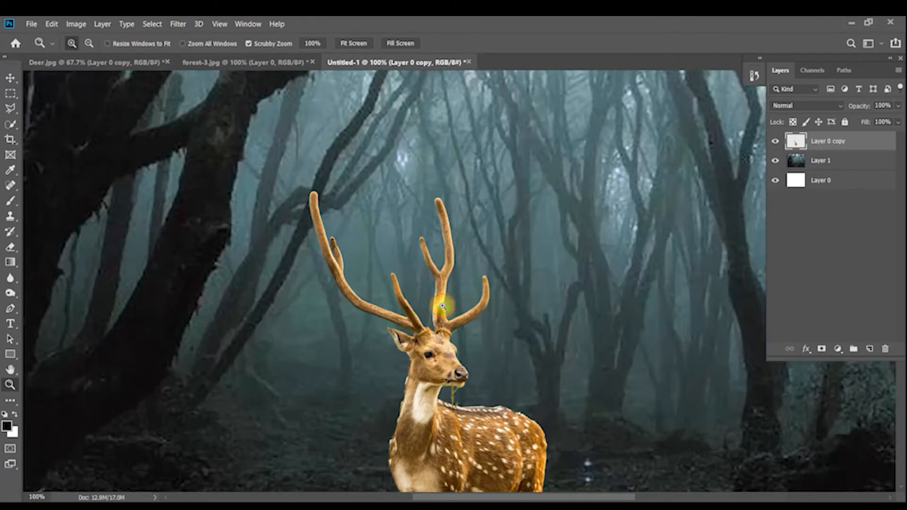
{"action": "left_click", "coordinate": [442, 307]}
{"action": "key", "text": "space"}
{"action": "left_click_drag", "start_coordinate": [417, 258], "coordinate": [414, 286]}
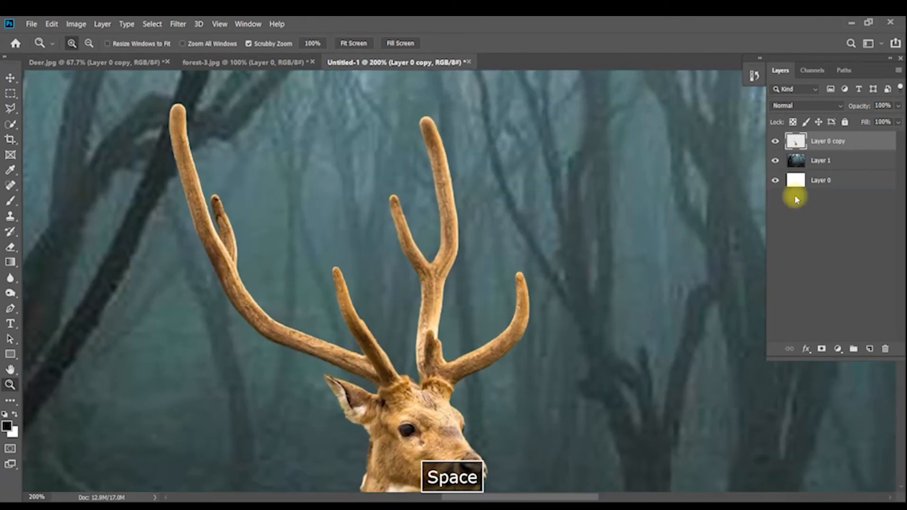
{"action": "left_click", "coordinate": [10, 111]}
{"action": "left_click", "coordinate": [150, 97]}
{"action": "left_click", "coordinate": [196, 307]}
{"action": "left_click", "coordinate": [298, 360]}
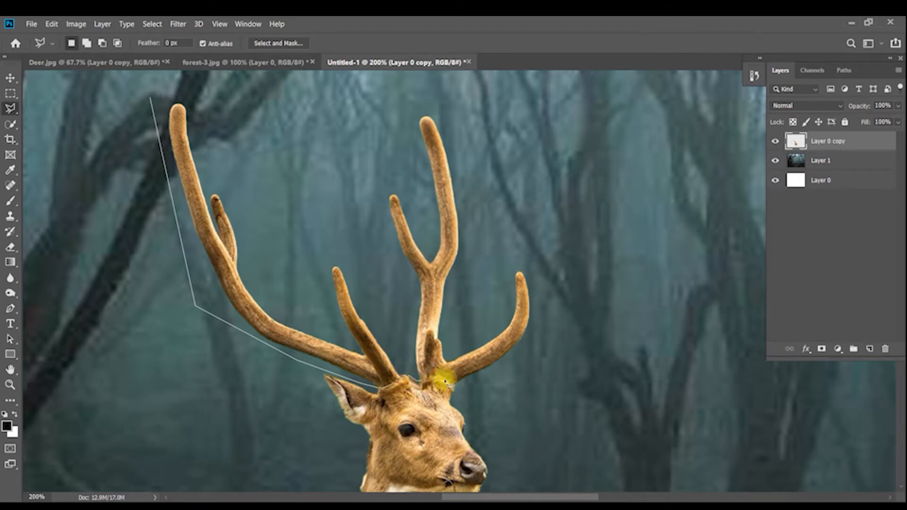
{"action": "left_click", "coordinate": [556, 393]}
{"action": "left_click", "coordinate": [609, 223]}
{"action": "left_click", "coordinate": [521, 77]}
{"action": "left_click", "coordinate": [326, 85]}
{"action": "left_click", "coordinate": [169, 81]}
{"action": "left_click", "coordinate": [150, 98]}
Copy the selected antlers from the deer layer to a new layer and check it against the original deer
{"action": "left_click", "coordinate": [819, 145]}
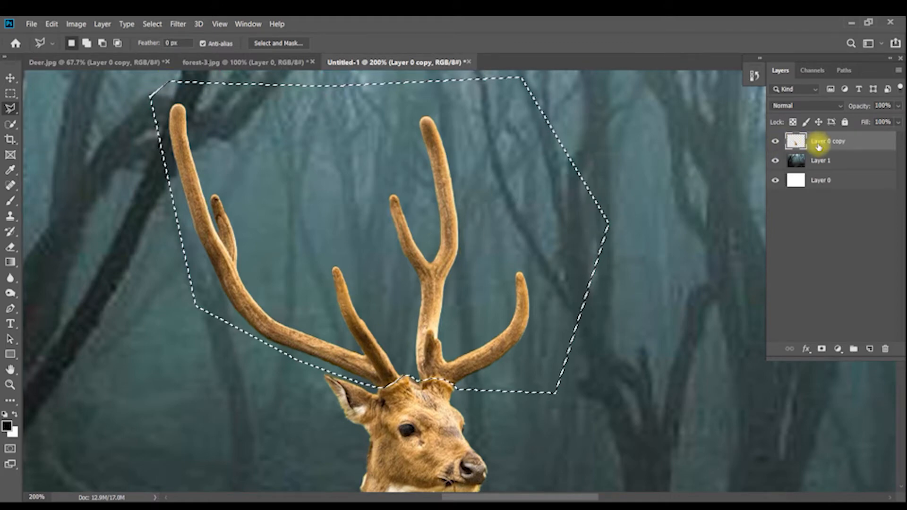
{"action": "key", "text": "ctrl+j"}
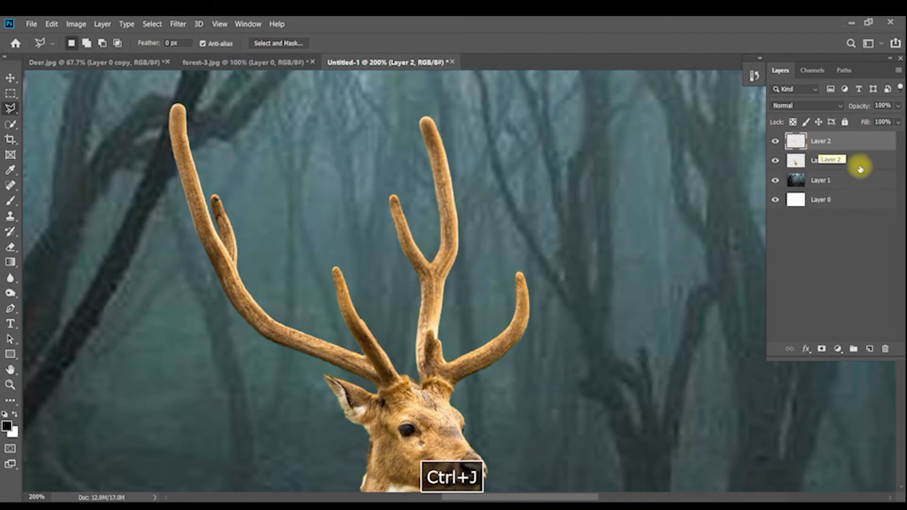
{"action": "left_click", "coordinate": [776, 165]}
{"action": "left_click", "coordinate": [776, 165]}
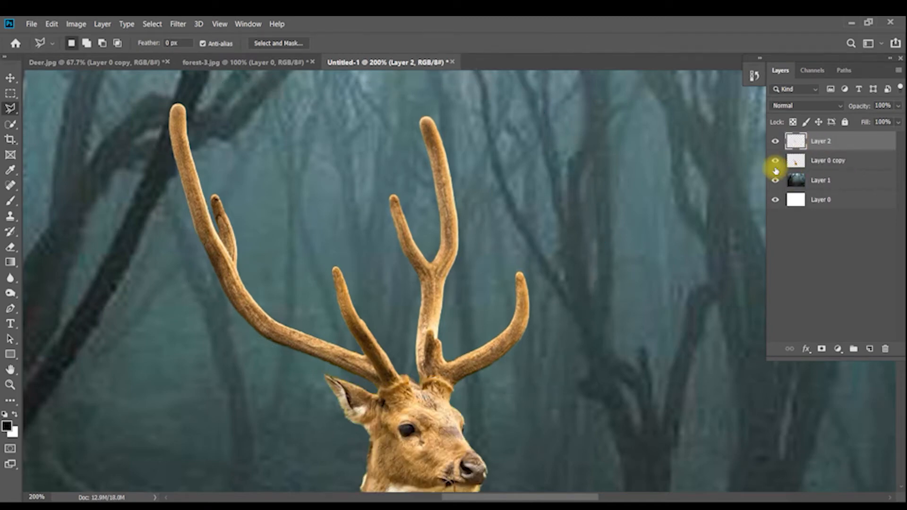
{"action": "left_click", "coordinate": [775, 166]}
{"action": "left_click", "coordinate": [775, 166]}
{"action": "key", "text": "ctrl+minus"}
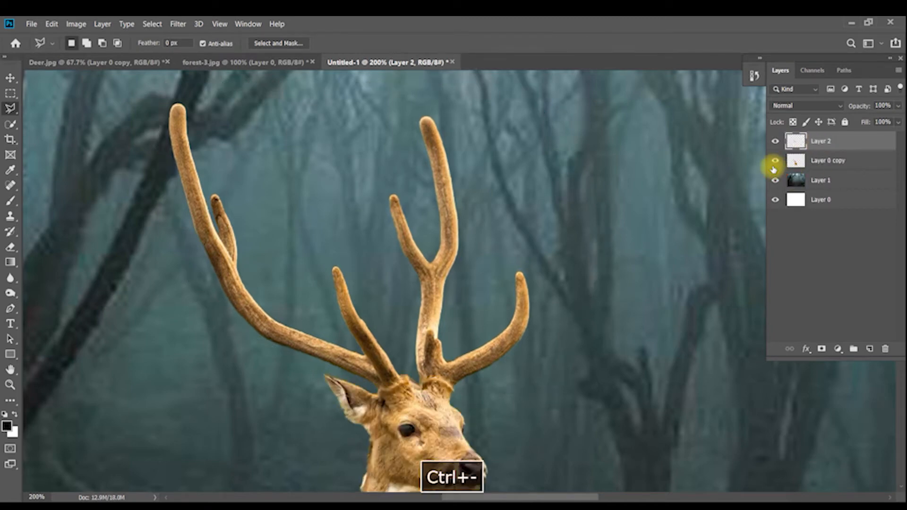
{"action": "key", "text": "ctrl+minus"}
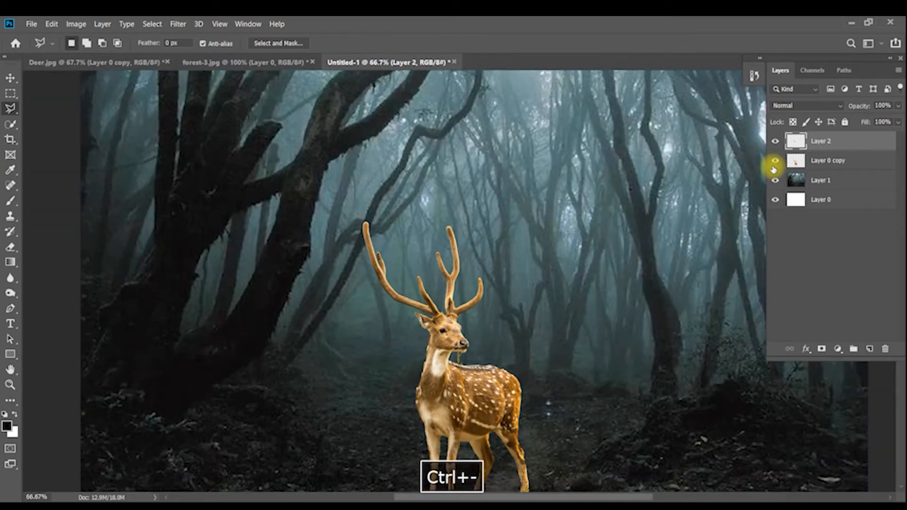
{"action": "key", "text": "space"}
{"action": "left_click_drag", "start_coordinate": [533, 283], "coordinate": [438, 229]}
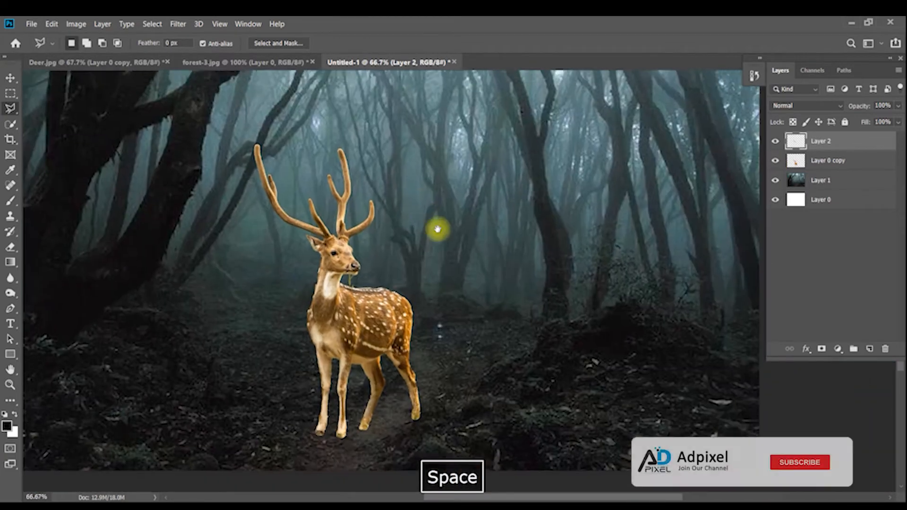
{"action": "key", "text": "ctrl+minus"}
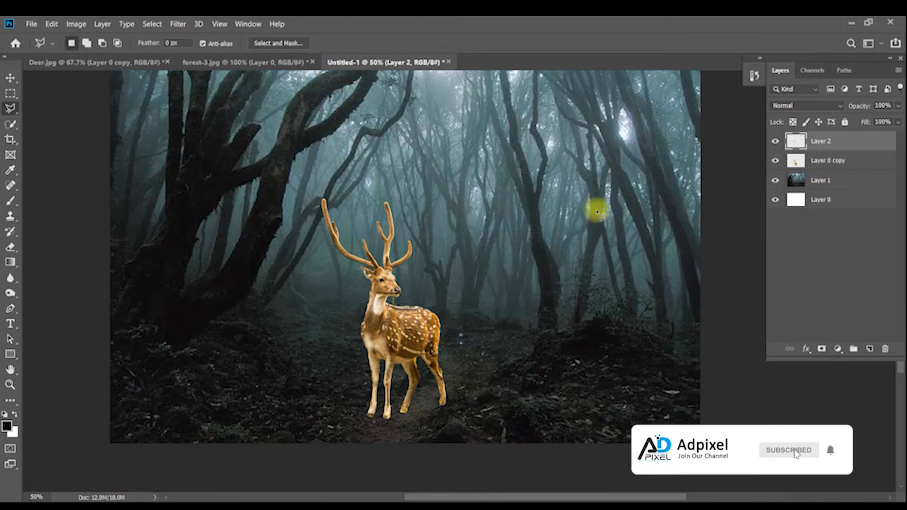
Convert the antler layer, Layer 2, to a smart object and set its blend mode to Linear Dodge (Add)
{"action": "left_click", "coordinate": [776, 144]}
{"action": "left_click", "coordinate": [776, 144]}
{"action": "right_click", "coordinate": [825, 147]}
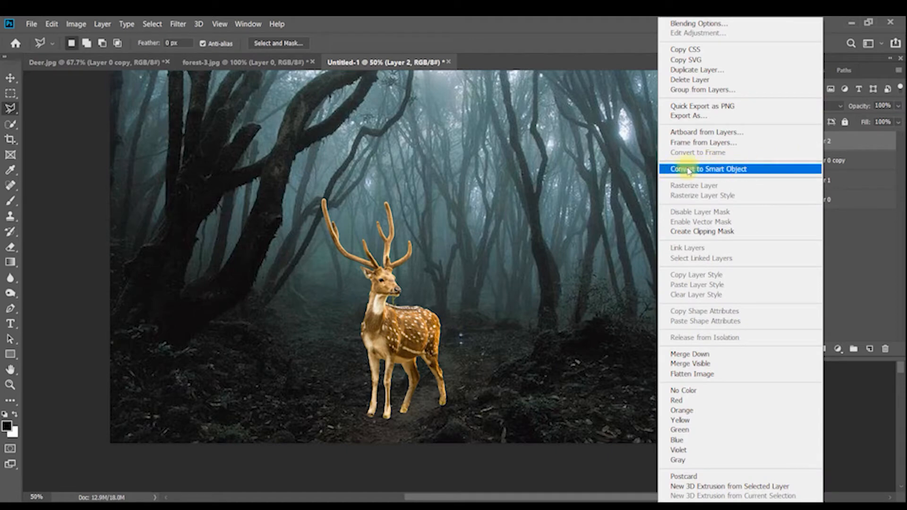
{"action": "left_click", "coordinate": [714, 170]}
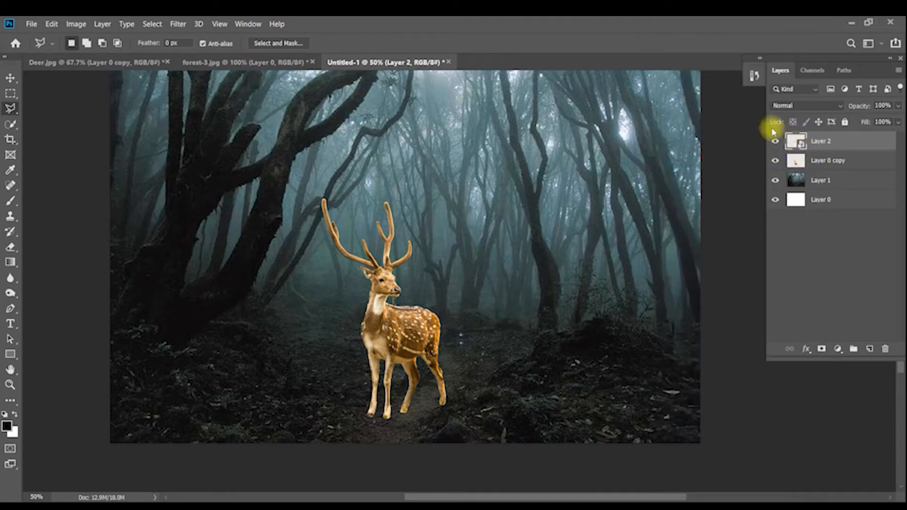
{"action": "left_click", "coordinate": [801, 108]}
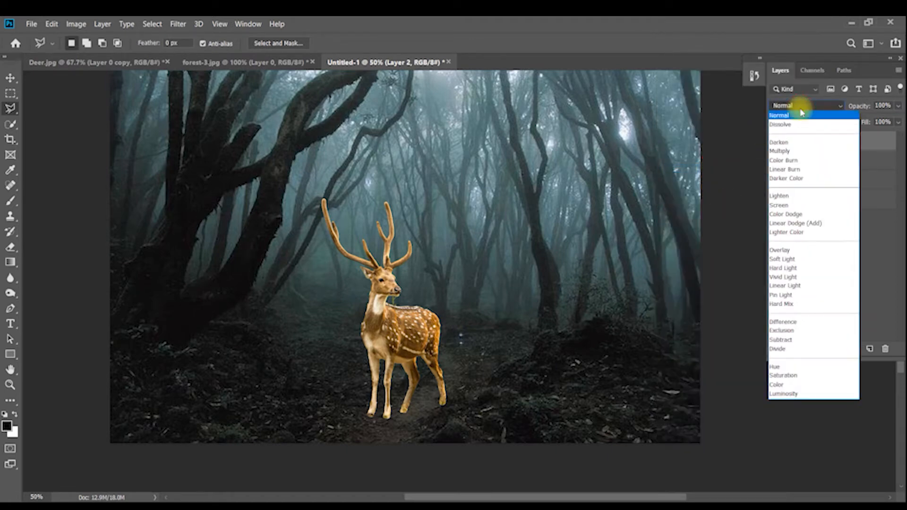
{"action": "left_click", "coordinate": [808, 225]}
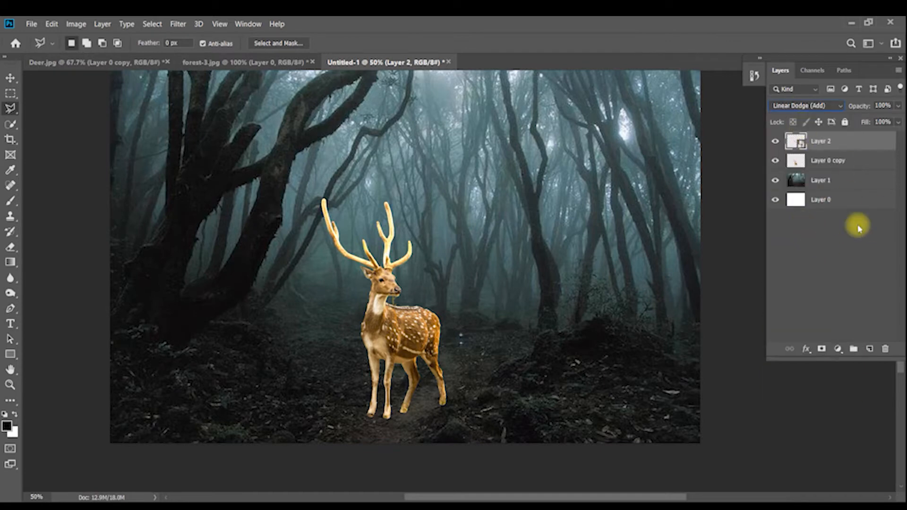
{"action": "left_click", "coordinate": [839, 267]}
{"action": "left_click", "coordinate": [833, 141]}
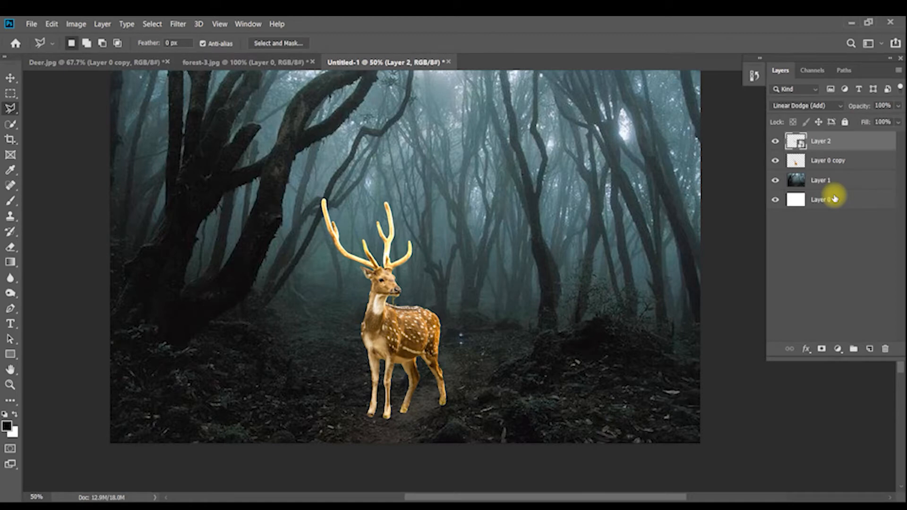
Put the antler smart object into a new layer group and compare the image with the group hidden and shown
{"action": "right_click", "coordinate": [825, 144]}
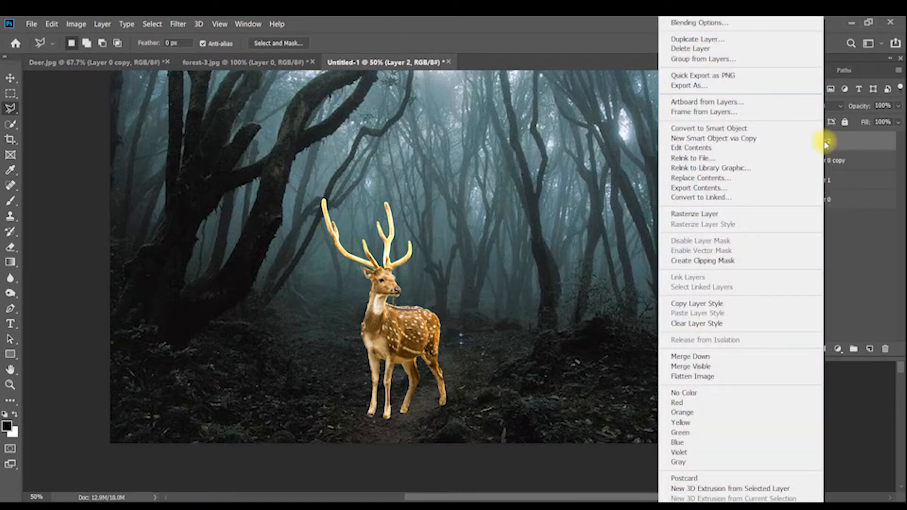
{"action": "left_click", "coordinate": [737, 59]}
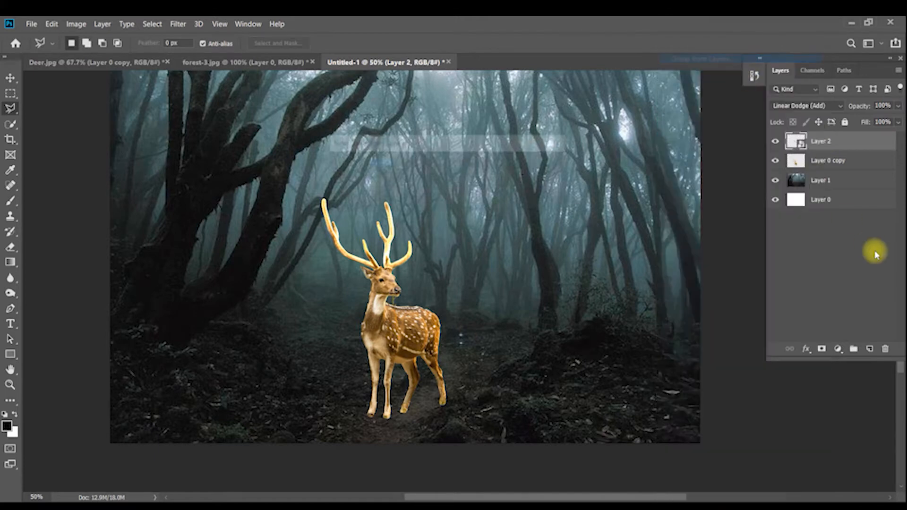
{"action": "left_click", "coordinate": [547, 166]}
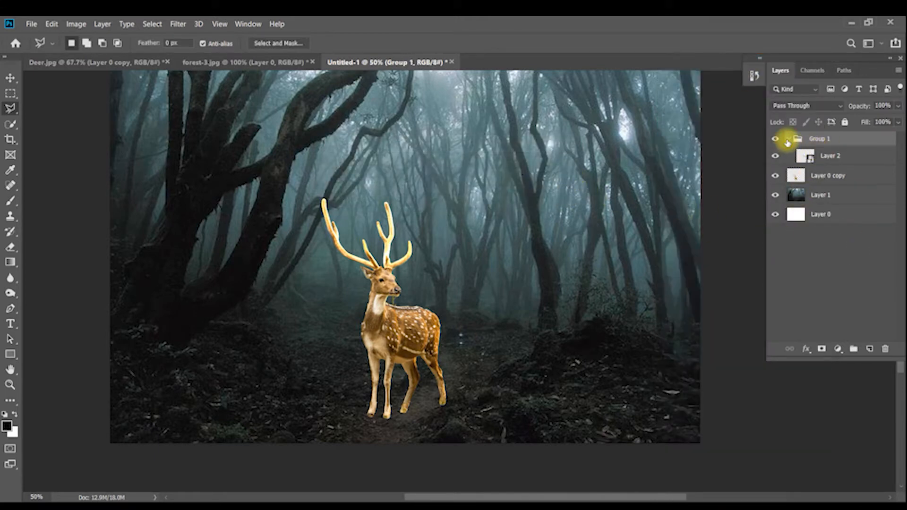
{"action": "left_click", "coordinate": [787, 141]}
{"action": "left_click", "coordinate": [777, 140]}
{"action": "left_click", "coordinate": [777, 140]}
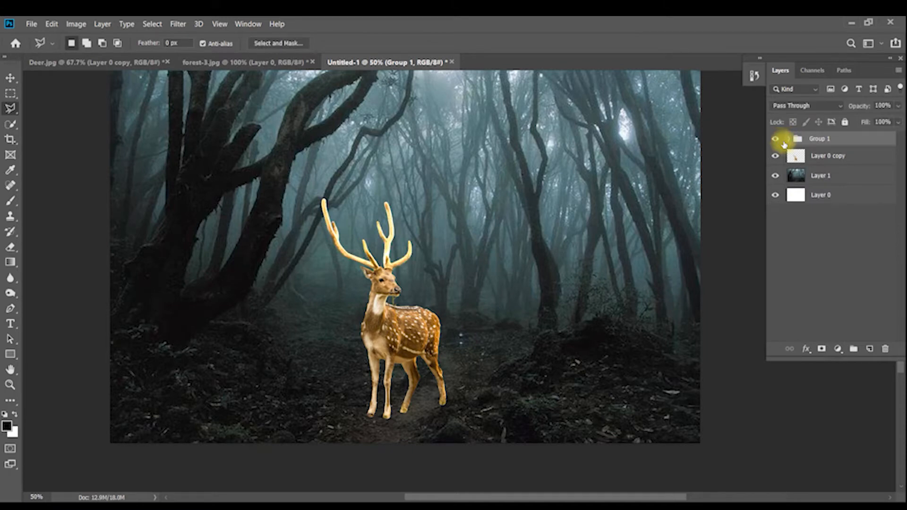
{"action": "left_click", "coordinate": [788, 140]}
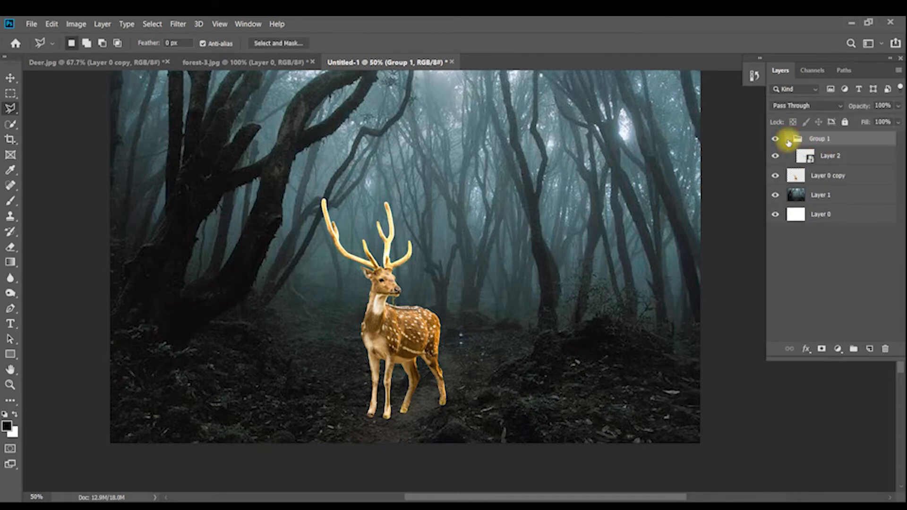
Apply a Gaussian Blur smart filter to the antler smart object, Layer 2, trying a 10-pixel radius before setting it to 5 pixels
{"action": "left_click", "coordinate": [831, 158]}
{"action": "left_click", "coordinate": [177, 27]}
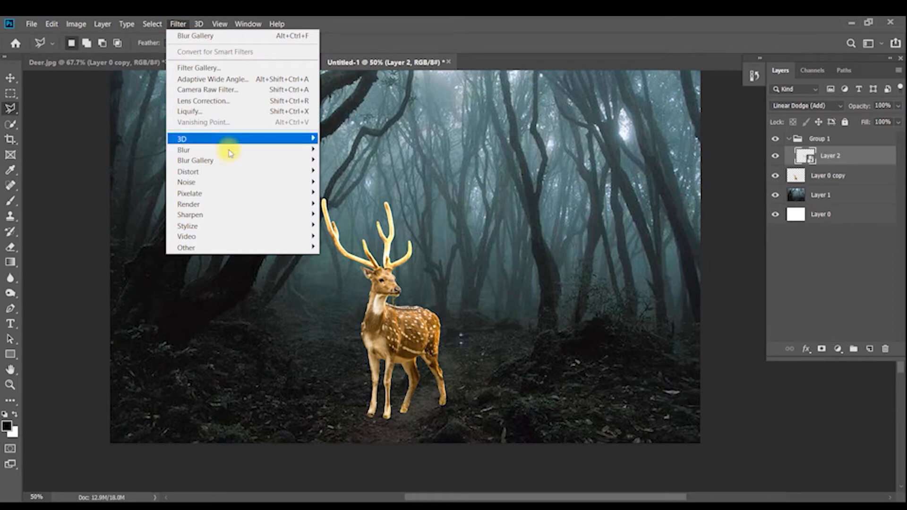
{"action": "mouse_move", "coordinate": [296, 152]}
{"action": "left_click", "coordinate": [352, 194]}
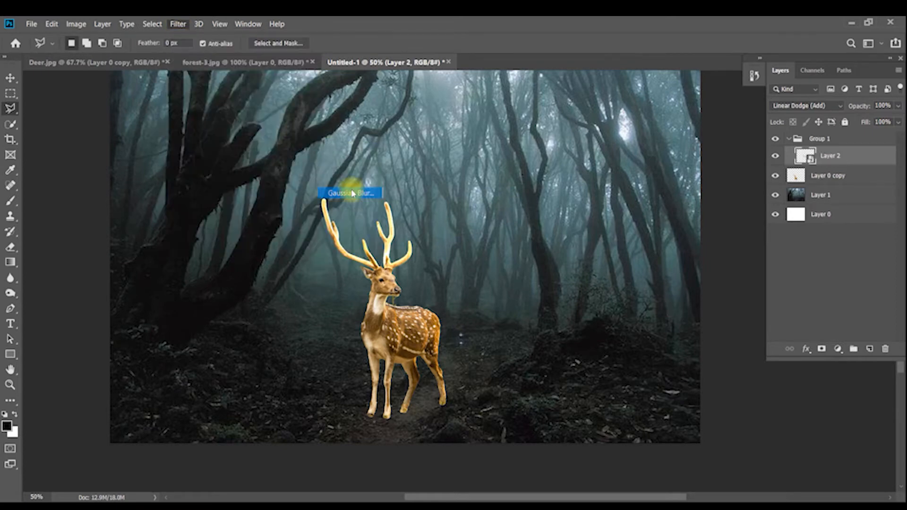
{"action": "left_click_drag", "start_coordinate": [244, 136], "coordinate": [605, 122]}
{"action": "mouse_move", "coordinate": [554, 281]}
{"action": "left_mouse_down"}
{"action": "mouse_move", "coordinate": [571, 291]}
{"action": "mouse_move", "coordinate": [548, 285]}
{"action": "left_mouse_up"}
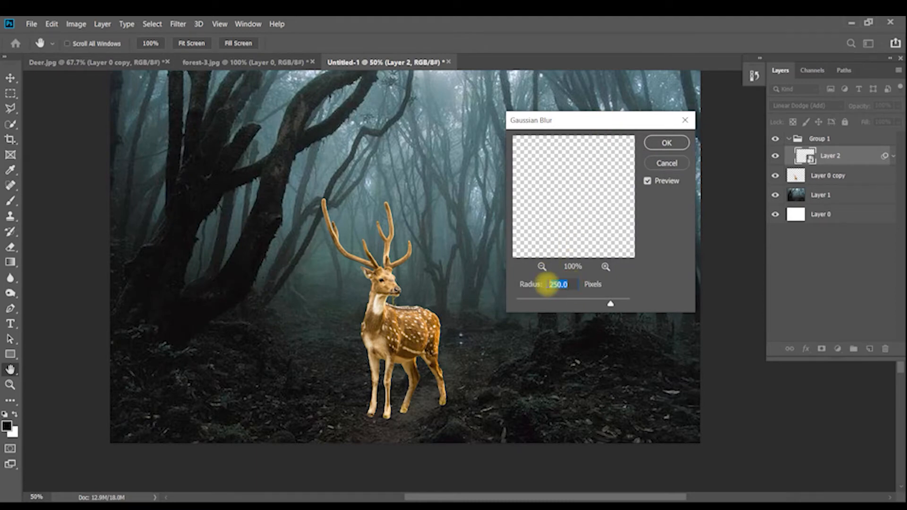
{"action": "type", "text": "10"}
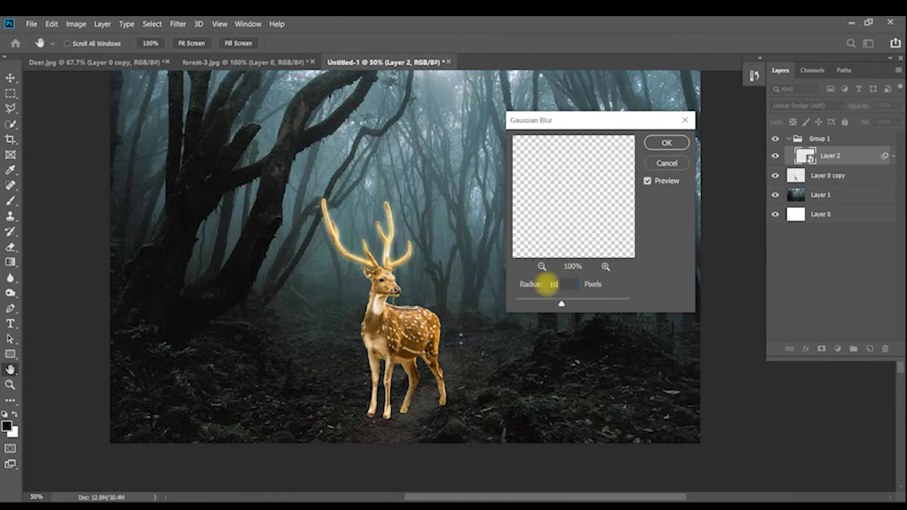
{"action": "left_click_drag", "start_coordinate": [557, 284], "coordinate": [543, 284]}
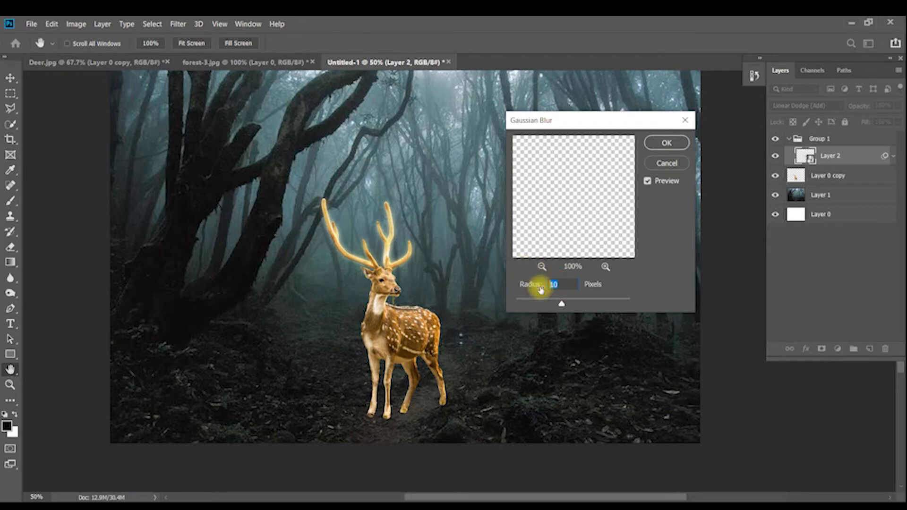
{"action": "type", "text": "5"}
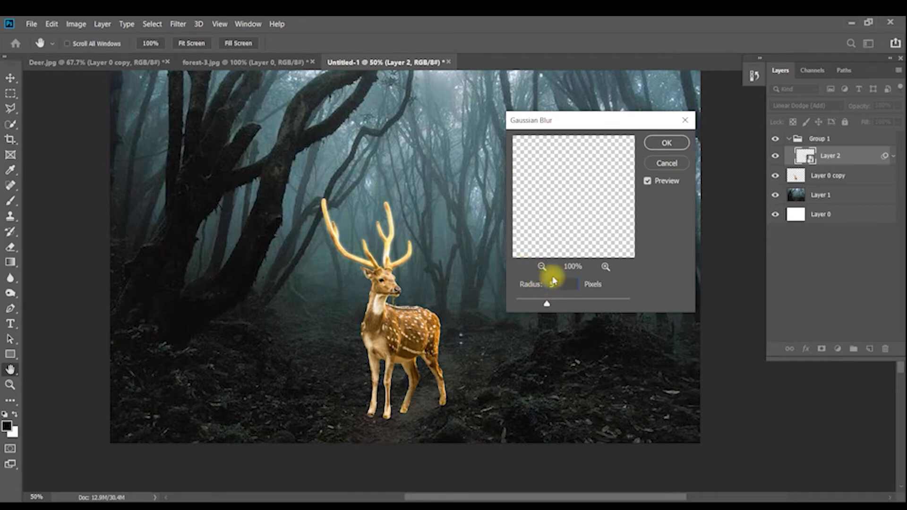
{"action": "left_click", "coordinate": [675, 151]}
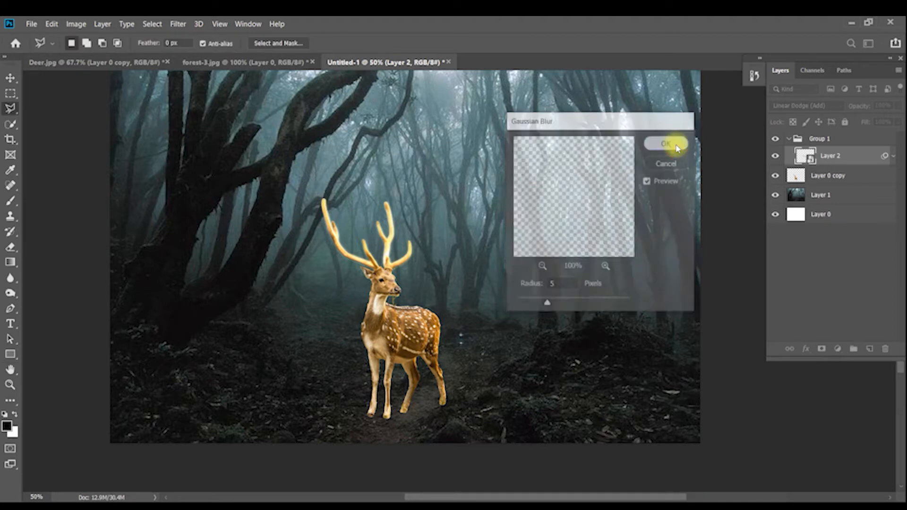
Duplicate the blurred antler layer, Layer 2, and set the copy's Gaussian Blur radius to 50 pixels
{"action": "key", "text": "ctrl+j"}
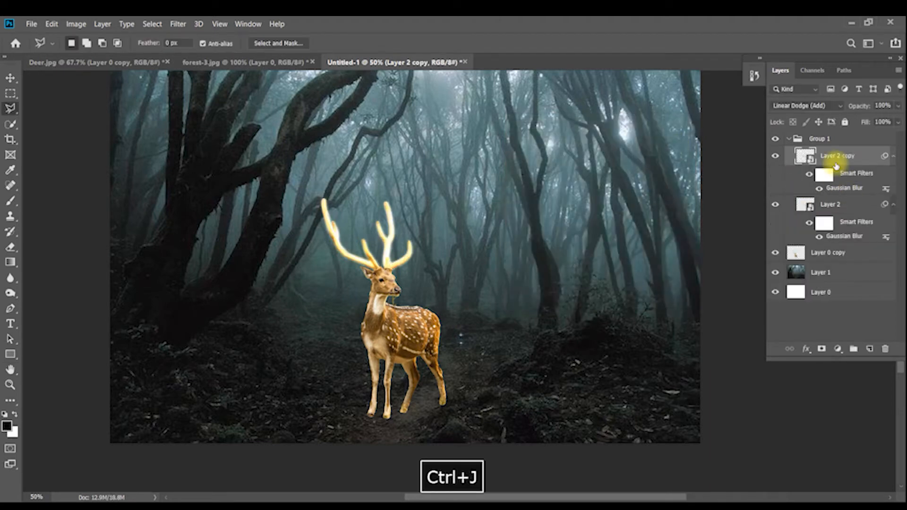
{"action": "double_click", "coordinate": [837, 190]}
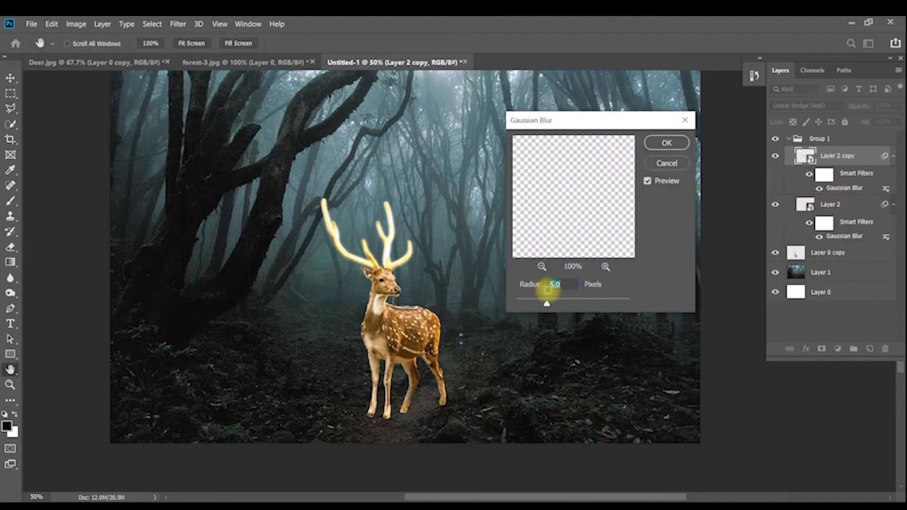
{"action": "left_click_drag", "start_coordinate": [566, 284], "coordinate": [547, 286]}
{"action": "type", "text": "30"}
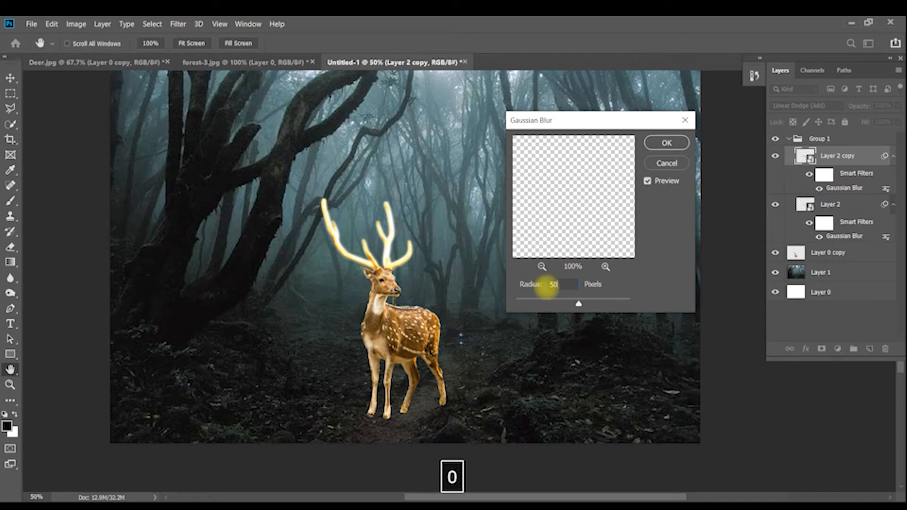
{"action": "key", "text": "Return"}
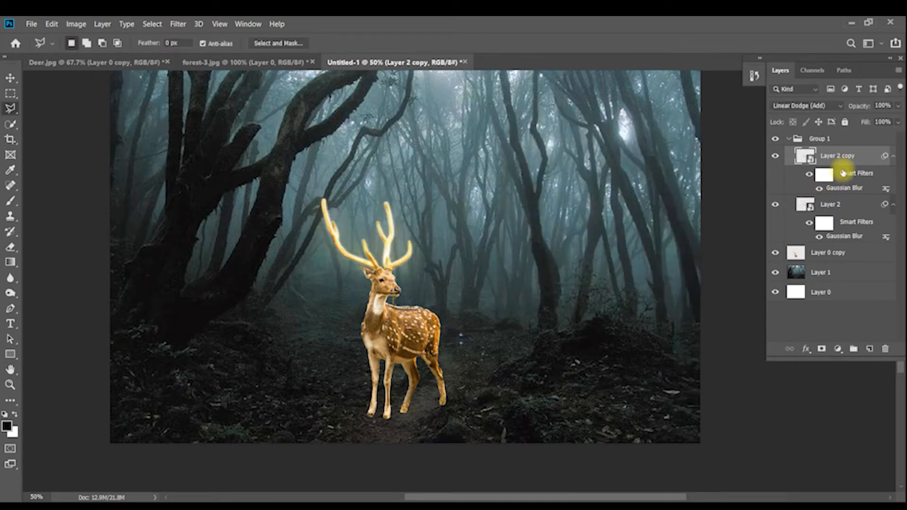
Duplicate the antler copy with the 50-pixel blur and set the new copy's Gaussian Blur radius to 100 pixels
{"action": "key", "text": "ctrl+j"}
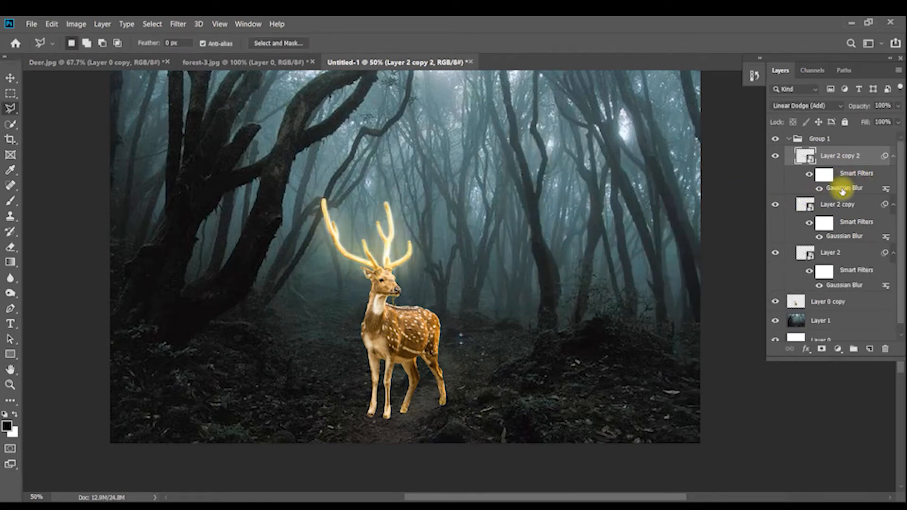
{"action": "double_click", "coordinate": [845, 188]}
{"action": "left_click", "coordinate": [543, 286]}
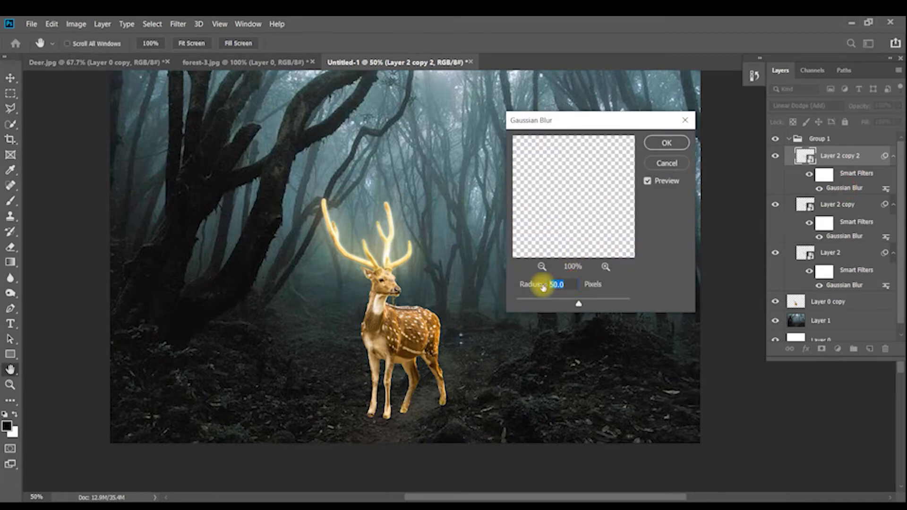
{"action": "type", "text": "100"}
{"action": "key", "text": "Return"}
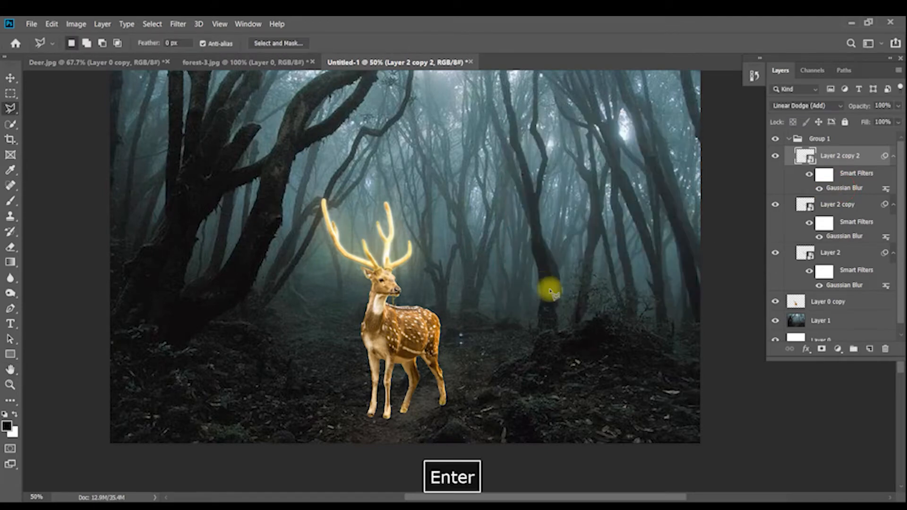
Duplicate the topmost antler copy once more and change the new copy's Gaussian Blur radius to spread the glow wider
{"action": "key", "text": "ctrl+j"}
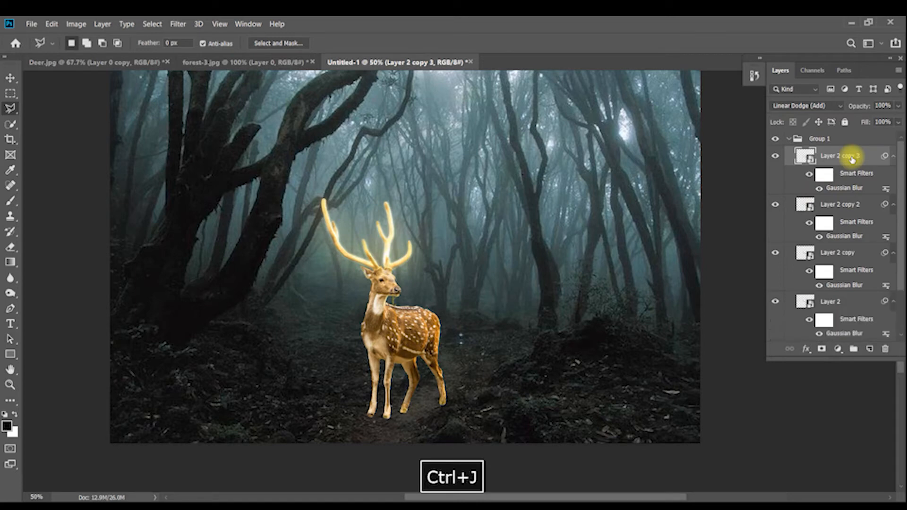
{"action": "double_click", "coordinate": [845, 188]}
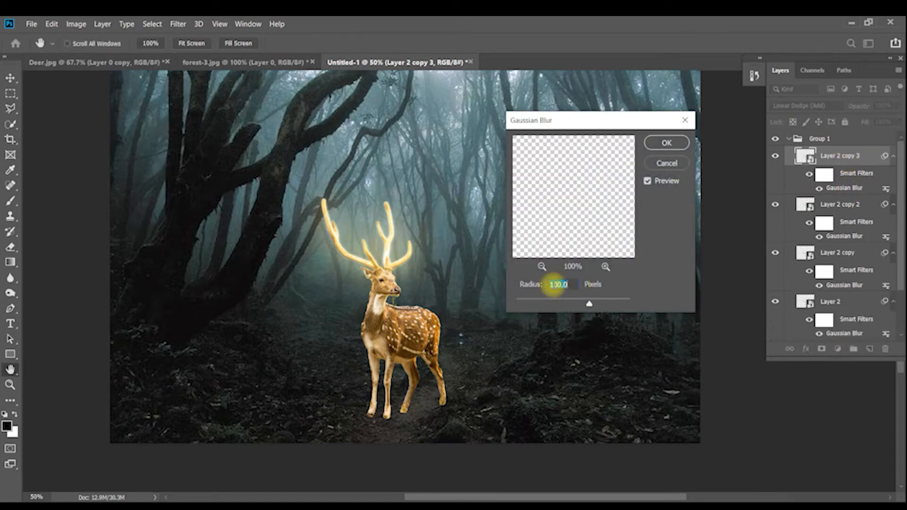
{"action": "double_click", "coordinate": [560, 285]}
{"action": "type", "text": "2"}
{"action": "key", "text": "Return"}
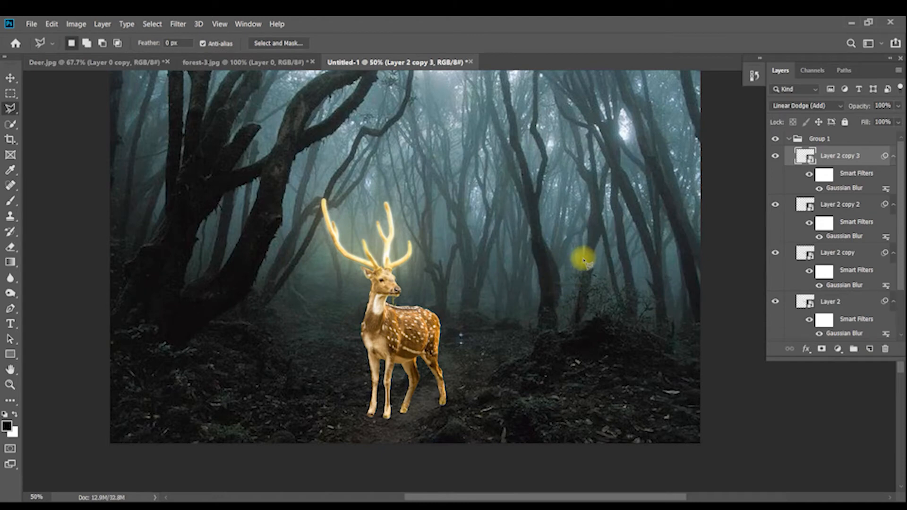
Collapse Group 1 and compare the image with the antler glow group hidden and shown
{"action": "left_click", "coordinate": [789, 140]}
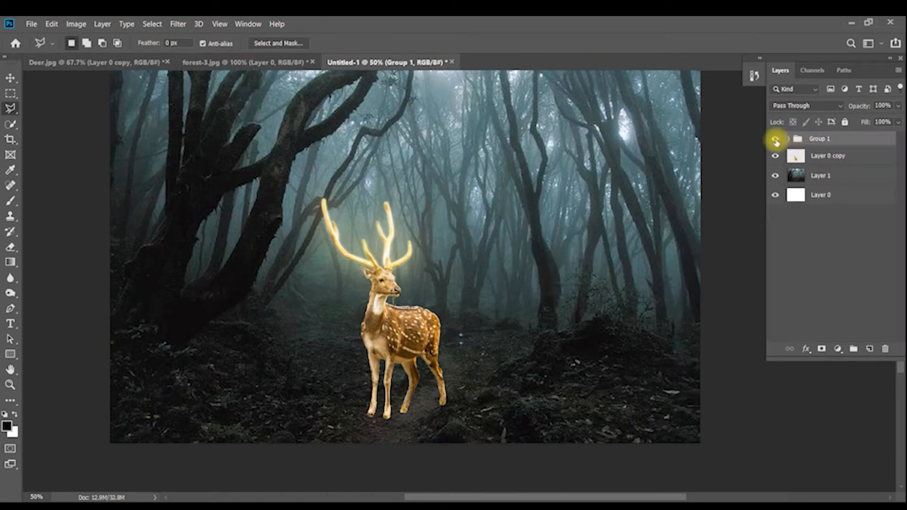
{"action": "left_click", "coordinate": [776, 140]}
{"action": "left_click", "coordinate": [776, 140]}
{"action": "left_click", "coordinate": [776, 140]}
{"action": "left_click", "coordinate": [776, 141]}
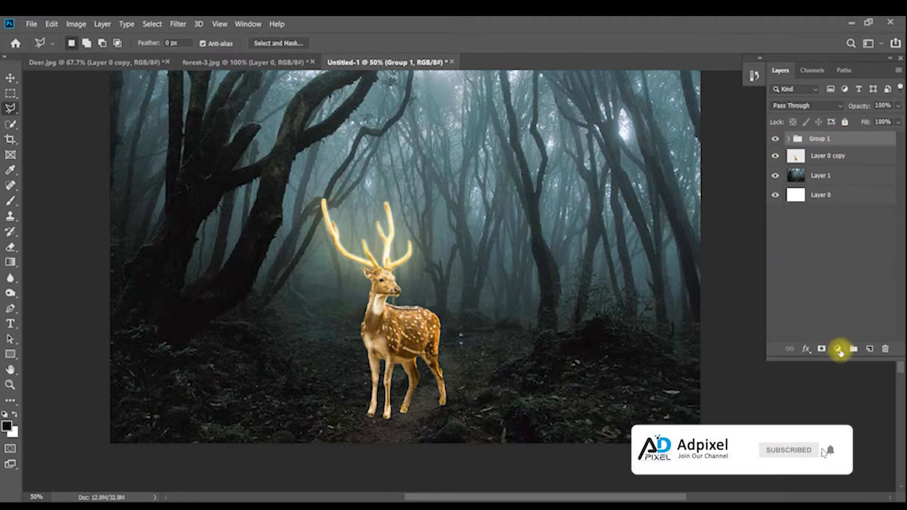
Add a Hue/Saturation adjustment layer above Group 1 and clip it to the group
{"action": "left_click", "coordinate": [839, 351]}
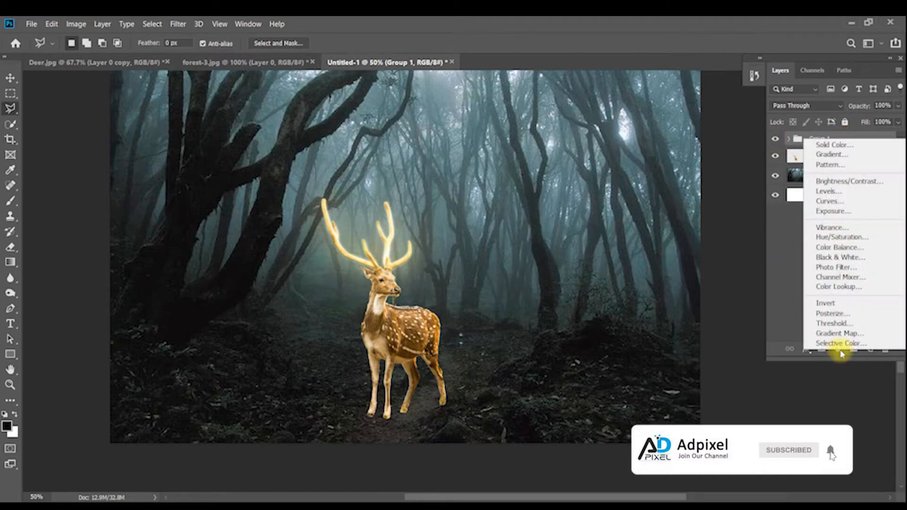
{"action": "left_click", "coordinate": [845, 237]}
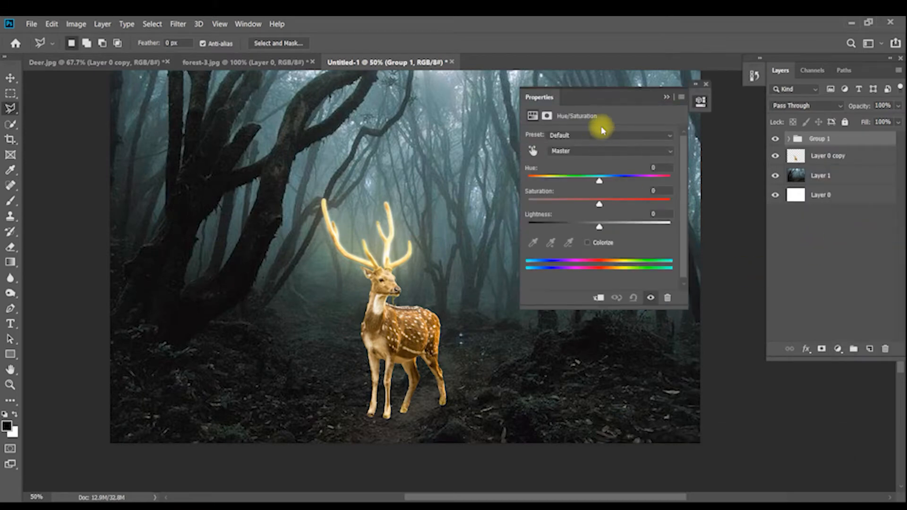
{"action": "left_click_drag", "start_coordinate": [593, 98], "coordinate": [631, 81]}
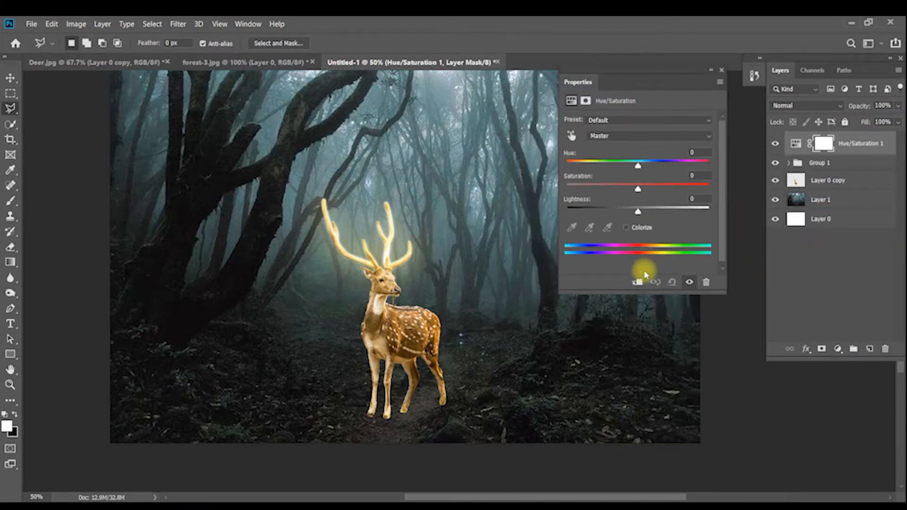
{"action": "left_click", "coordinate": [638, 282]}
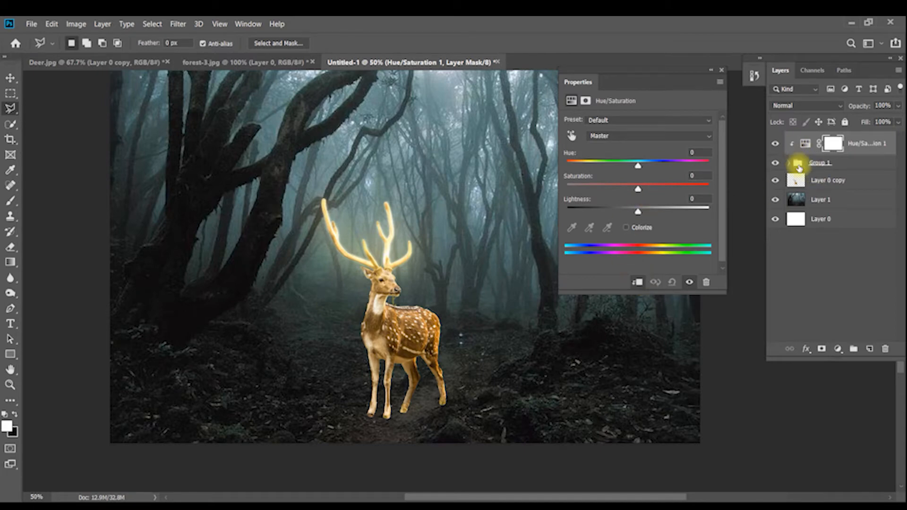
Colorize the antler glow golden yellow in the Hue/Saturation adjustment, with a hue of about 51 and a saturation of 94
{"action": "left_click", "coordinate": [627, 230]}
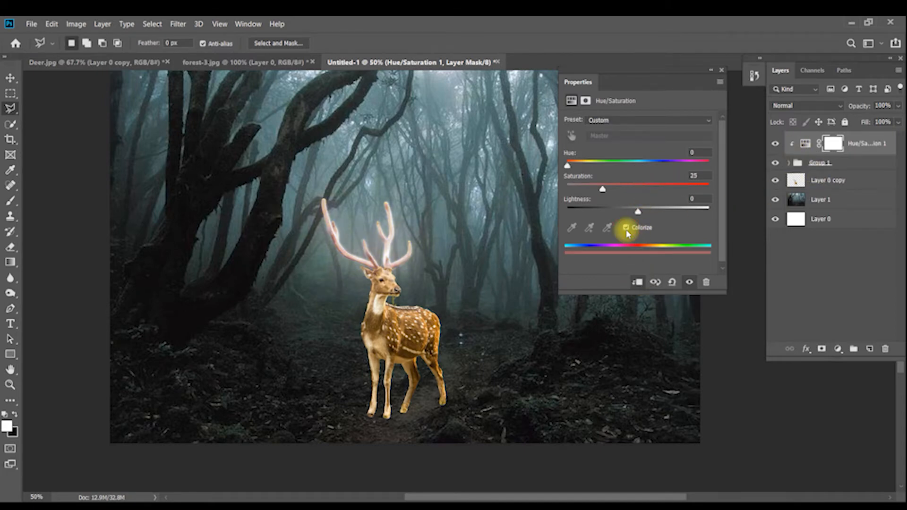
{"action": "left_click_drag", "start_coordinate": [573, 169], "coordinate": [683, 196]}
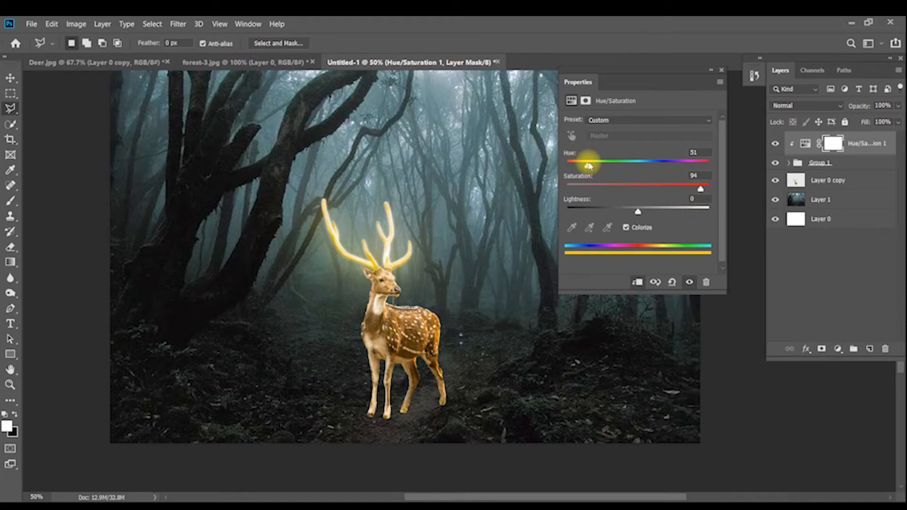
{"action": "left_click_drag", "start_coordinate": [586, 167], "coordinate": [589, 169]}
{"action": "left_click", "coordinate": [711, 70]}
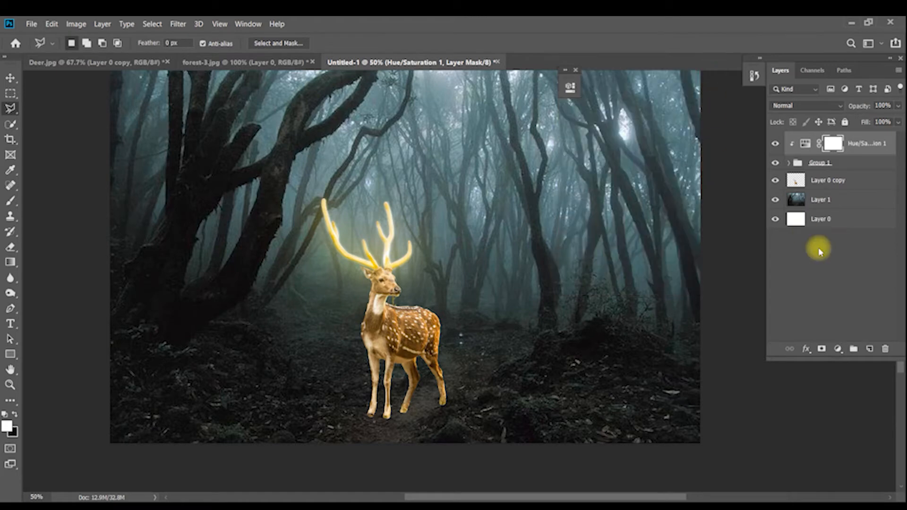
{"action": "left_click", "coordinate": [851, 301]}
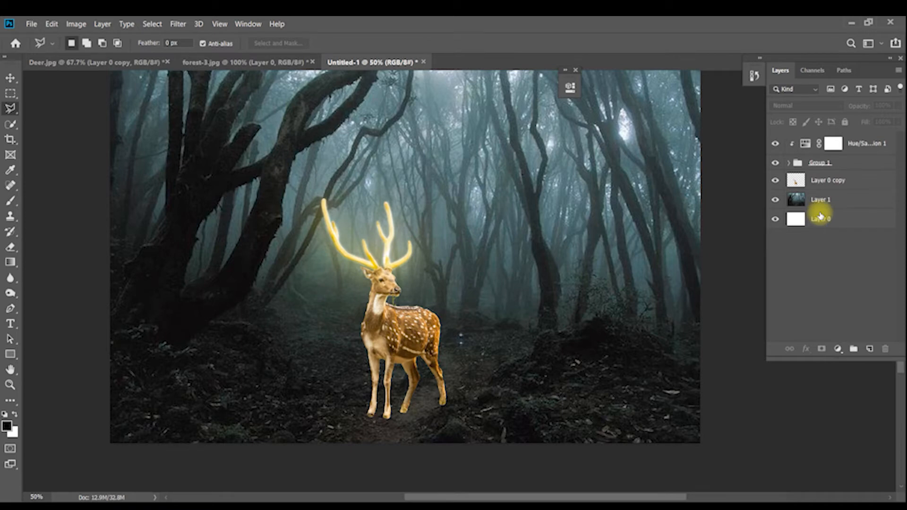
Add a Color Lookup adjustment directly above the forest layer, Layer 1, with the Moonlight.3DL 3D LUT
{"action": "left_click", "coordinate": [854, 150]}
{"action": "left_click", "coordinate": [830, 201]}
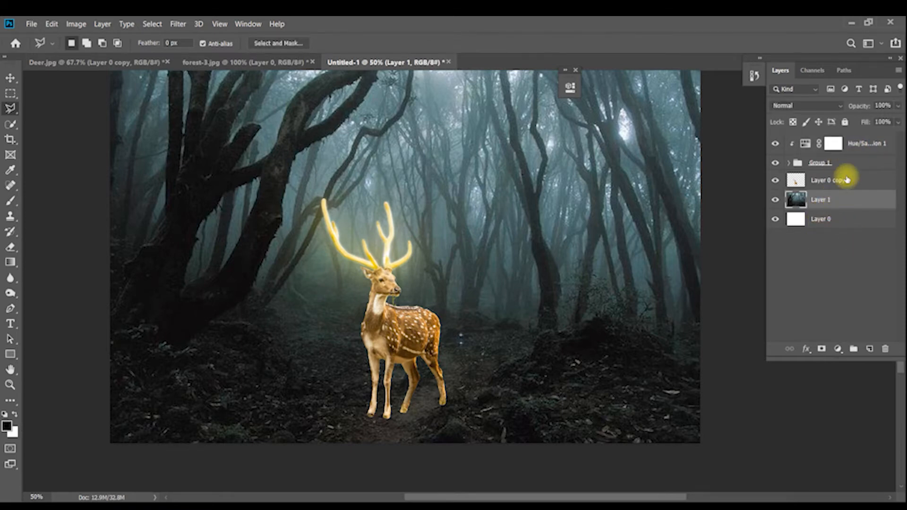
{"action": "left_click", "coordinate": [838, 348]}
{"action": "left_click", "coordinate": [858, 285]}
{"action": "left_click_drag", "start_coordinate": [462, 83], "coordinate": [606, 82]}
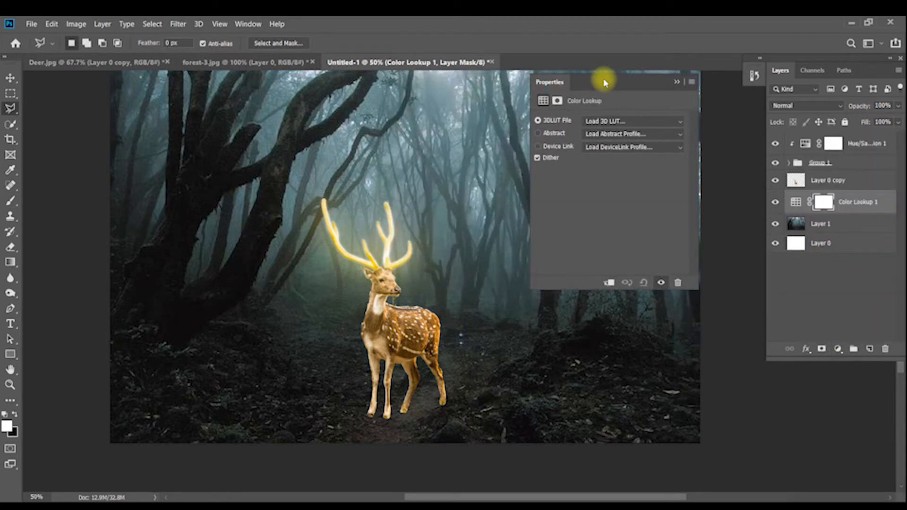
{"action": "left_click", "coordinate": [607, 122]}
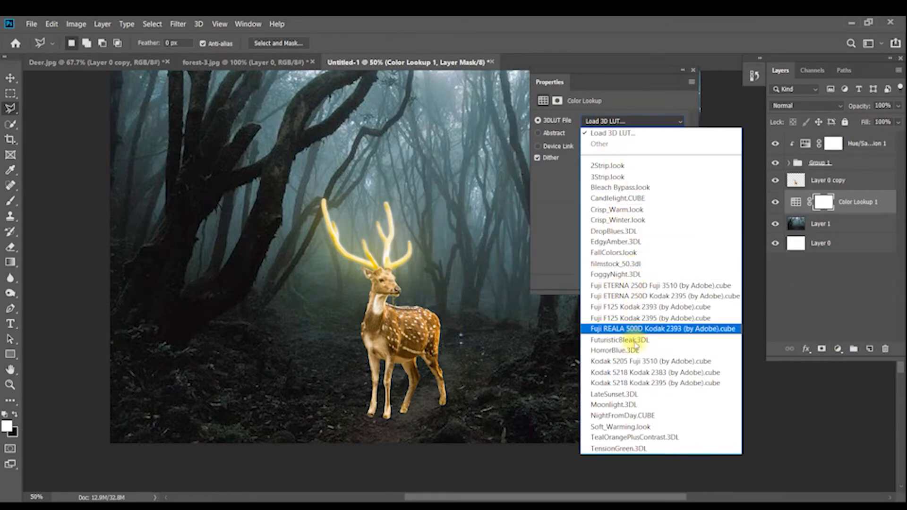
{"action": "left_click", "coordinate": [624, 406]}
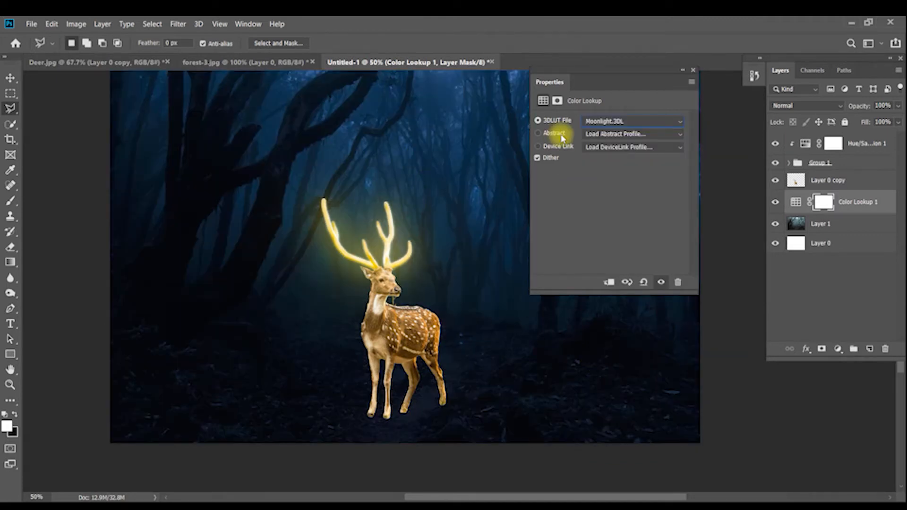
{"action": "left_click_drag", "start_coordinate": [609, 78], "coordinate": [650, 84]}
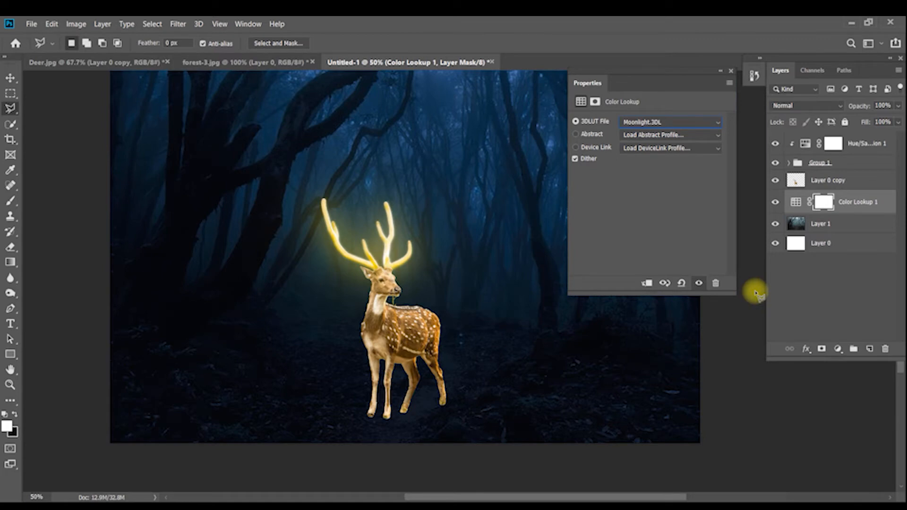
Move the Color Lookup adjustment above the deer layer, Layer 0 copy, so it also tints the deer
{"action": "left_click_drag", "start_coordinate": [859, 200], "coordinate": [858, 179]}
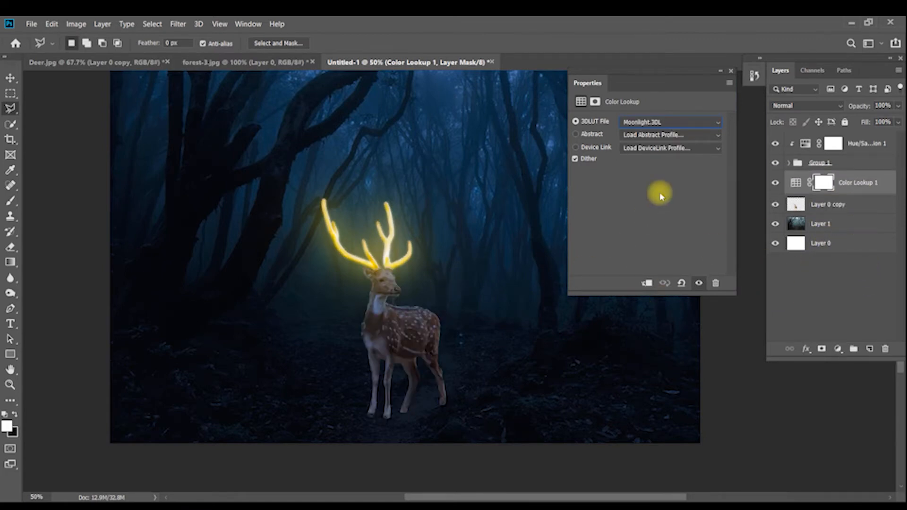
{"action": "left_click", "coordinate": [720, 70]}
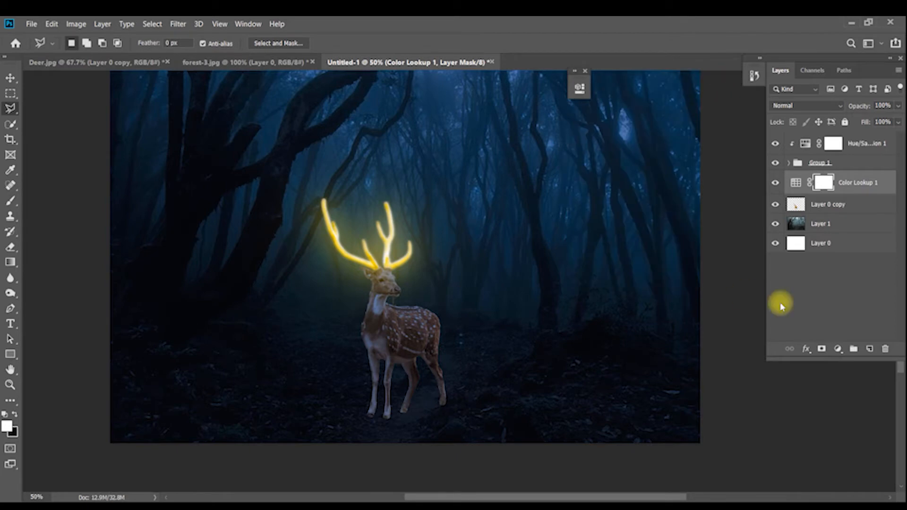
{"action": "left_click", "coordinate": [819, 305]}
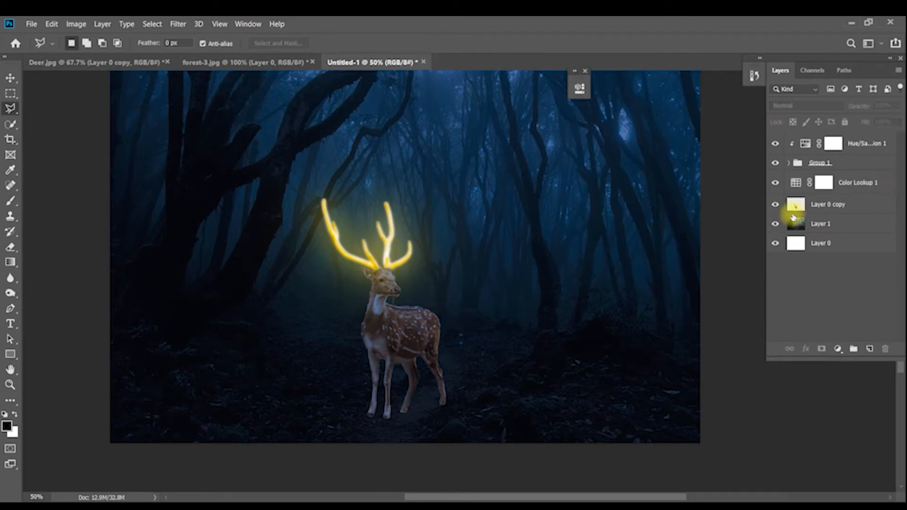
Duplicate the clipped Hue/Saturation 1 adjustment and place the unclipped copy between Group 1 and Color Lookup 1 to tint the whole scene yellow
{"action": "left_click", "coordinate": [864, 148]}
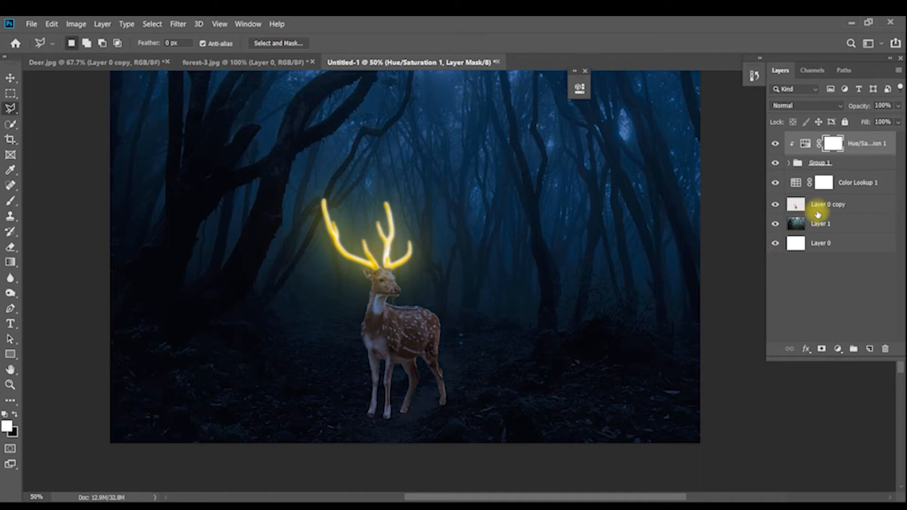
{"action": "key", "text": "space"}
{"action": "left_click_drag", "start_coordinate": [646, 268], "coordinate": [646, 317]}
{"action": "left_click_drag", "start_coordinate": [646, 300], "coordinate": [650, 303]}
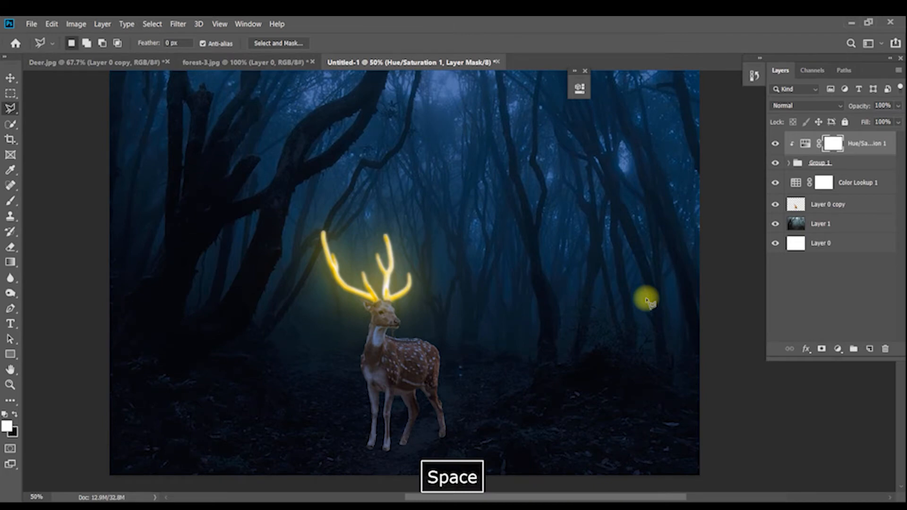
{"action": "scroll", "coordinate": [649, 301], "scroll_direction": "down", "scroll_amount": 1}
{"action": "key", "text": "space"}
{"action": "left_click_drag", "start_coordinate": [609, 330], "coordinate": [570, 326]}
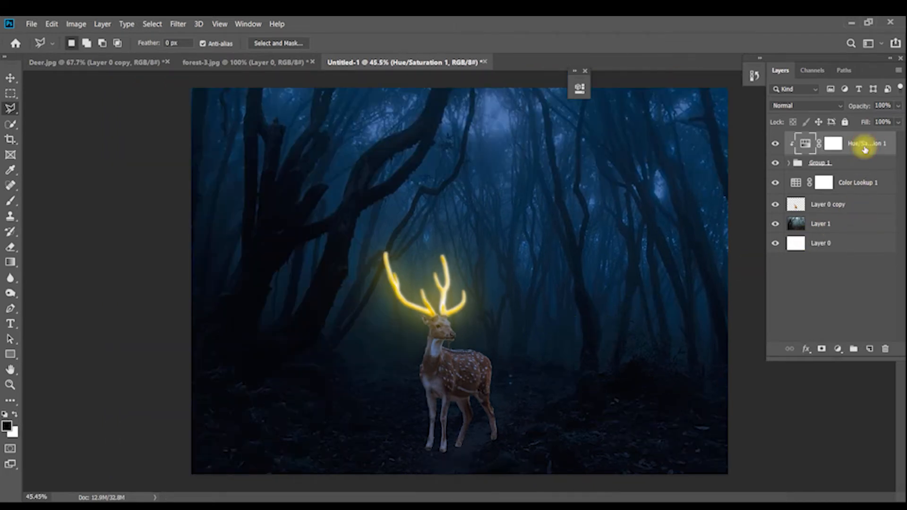
{"action": "key", "text": "ctrl+j"}
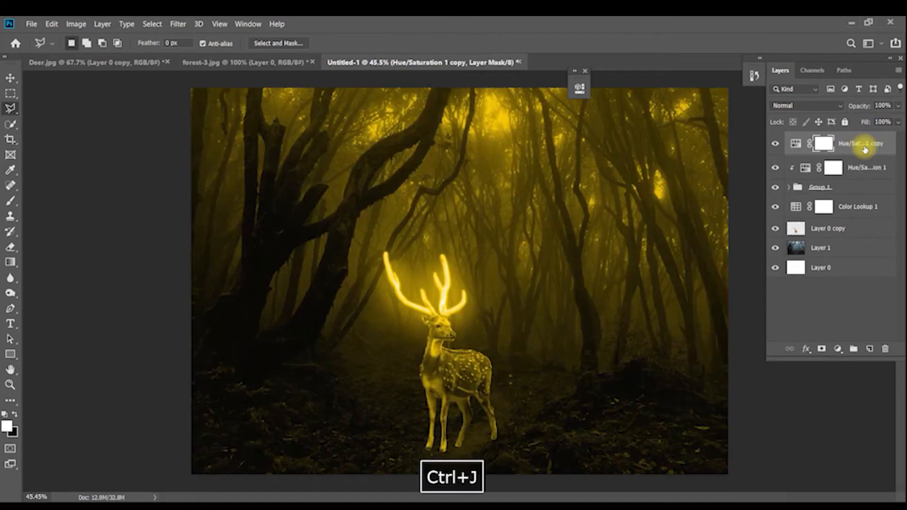
{"action": "left_click_drag", "start_coordinate": [865, 149], "coordinate": [861, 198]}
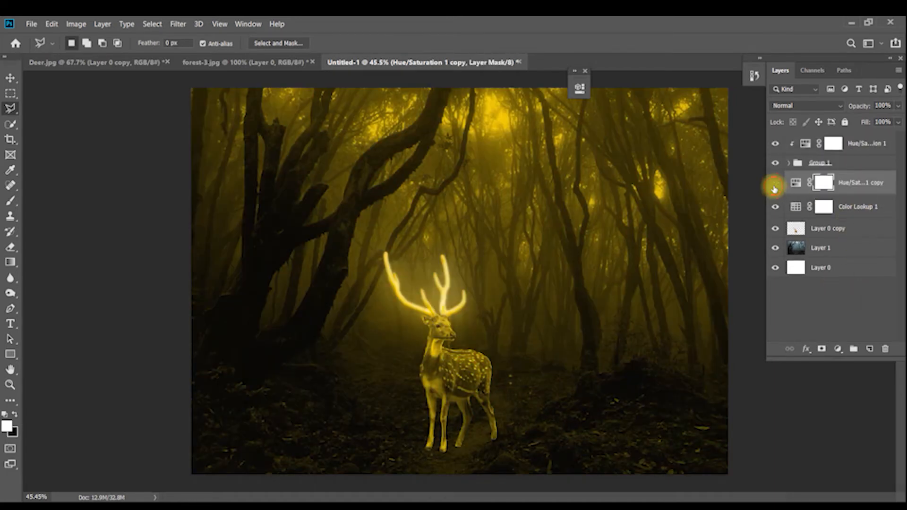
{"action": "left_click", "coordinate": [775, 184]}
{"action": "left_click", "coordinate": [775, 187]}
{"action": "left_click", "coordinate": [774, 189]}
{"action": "left_click", "coordinate": [774, 189]}
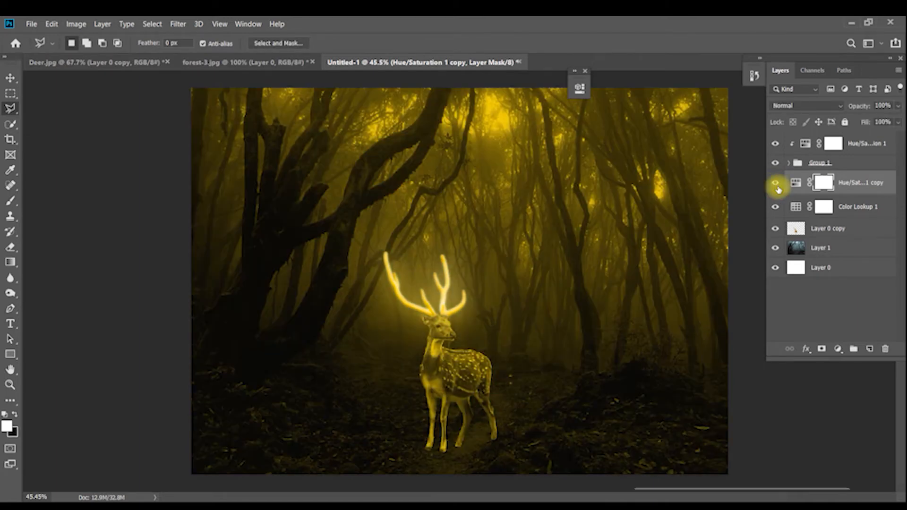
Soften the yellow tint across the forest by painting the copied Hue/Saturation mask with a 600-size black brush at 21% opacity and 40% flow
{"action": "left_click", "coordinate": [10, 203]}
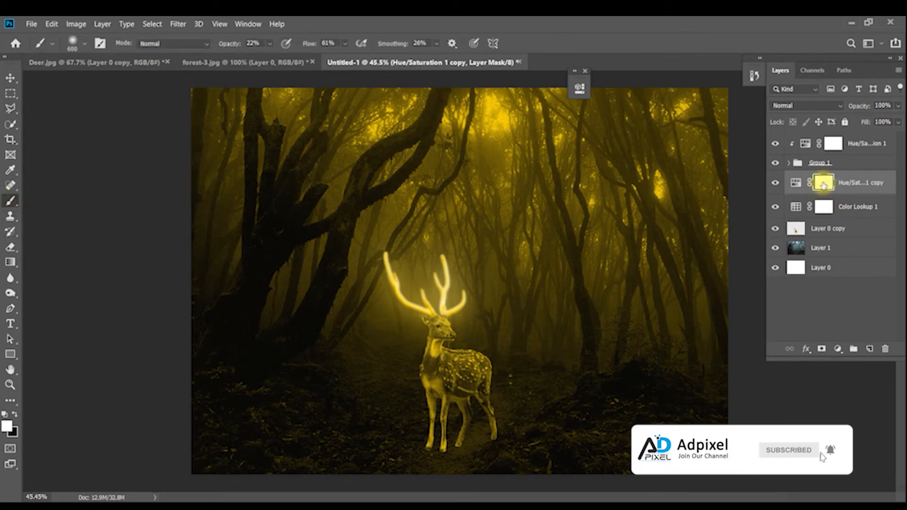
{"action": "left_click", "coordinate": [7, 428]}
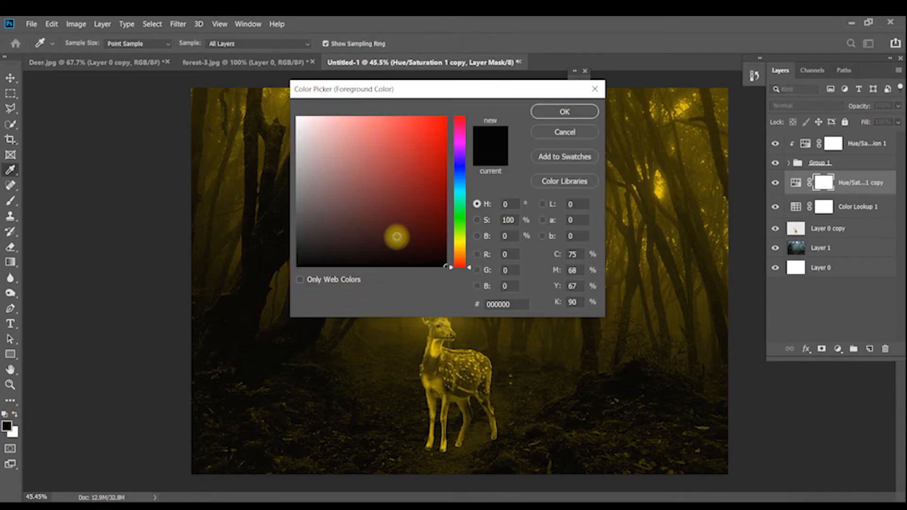
{"action": "left_click", "coordinate": [542, 113]}
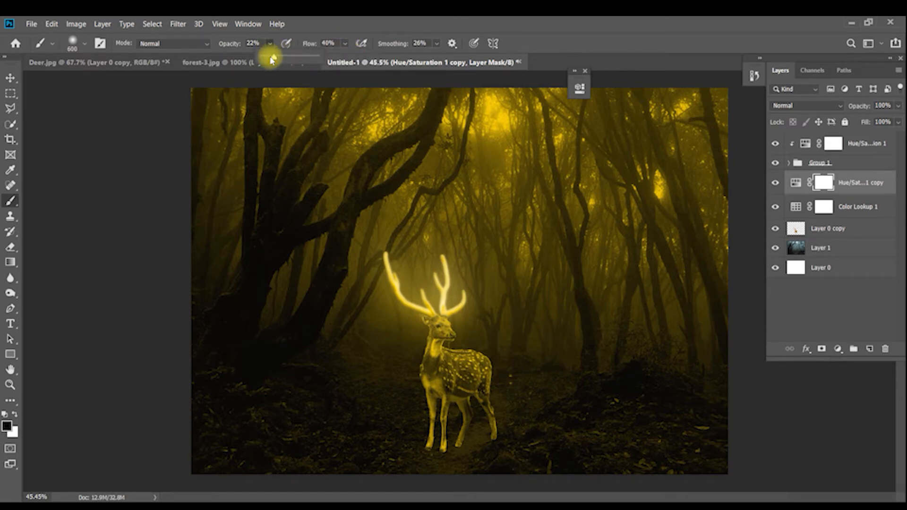
{"action": "left_click", "coordinate": [334, 28]}
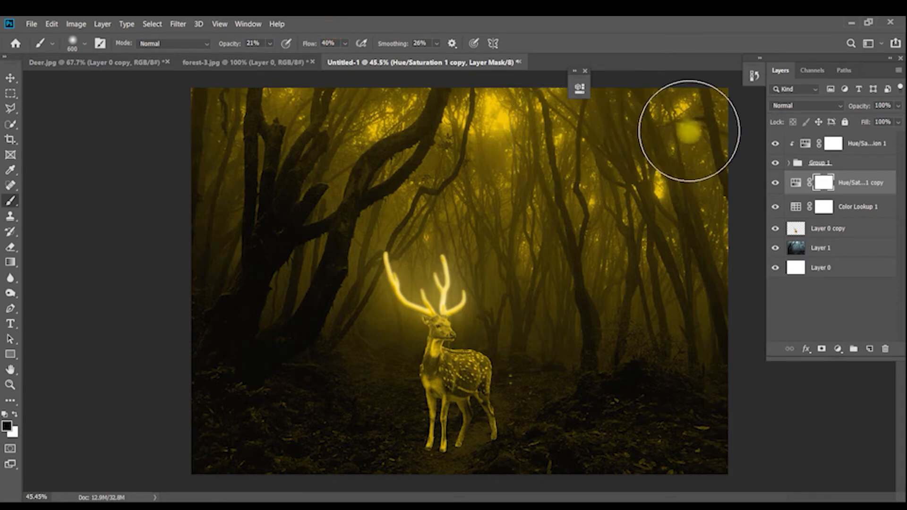
{"action": "mouse_move", "coordinate": [652, 123]}
{"action": "left_mouse_down"}
{"action": "mouse_move", "coordinate": [675, 165]}
{"action": "mouse_move", "coordinate": [690, 157]}
{"action": "mouse_move", "coordinate": [692, 141]}
{"action": "mouse_move", "coordinate": [694, 329]}
{"action": "mouse_move", "coordinate": [677, 439]}
{"action": "mouse_move", "coordinate": [621, 449]}
{"action": "mouse_move", "coordinate": [665, 360]}
{"action": "mouse_move", "coordinate": [631, 184]}
{"action": "mouse_move", "coordinate": [604, 150]}
{"action": "mouse_move", "coordinate": [422, 132]}
{"action": "mouse_move", "coordinate": [582, 115]}
{"action": "mouse_move", "coordinate": [245, 118]}
{"action": "mouse_move", "coordinate": [174, 381]}
{"action": "mouse_move", "coordinate": [217, 460]}
{"action": "mouse_move", "coordinate": [209, 488]}
{"action": "mouse_move", "coordinate": [267, 448]}
{"action": "mouse_move", "coordinate": [232, 503]}
{"action": "mouse_move", "coordinate": [437, 450]}
{"action": "mouse_move", "coordinate": [461, 419]}
{"action": "left_mouse_up"}
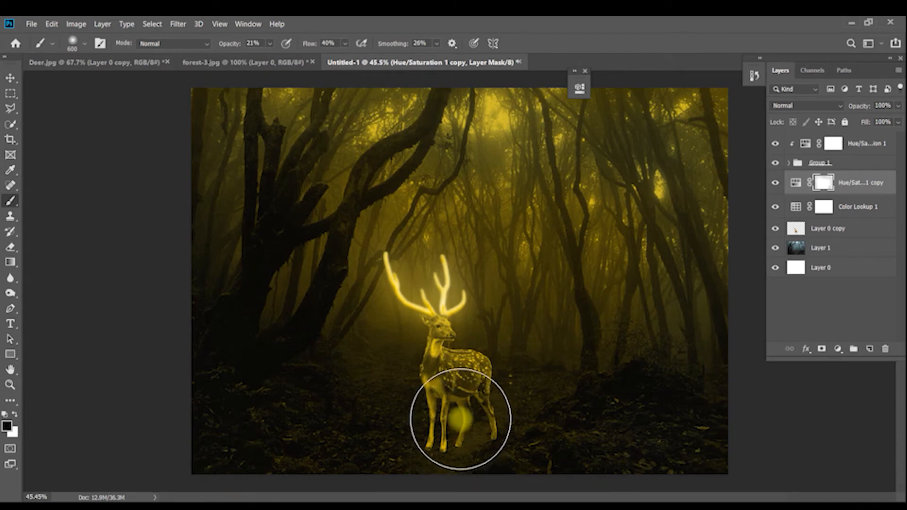
Mask the yellow tint off the deer's legs, belly and surrounding ground with the black brush at sizes 400 and 250
{"action": "key", "text": "bracketleft"}
{"action": "key", "text": "bracketleft"}
{"action": "mouse_move", "coordinate": [446, 404]}
{"action": "left_mouse_down"}
{"action": "mouse_move", "coordinate": [445, 423]}
{"action": "mouse_move", "coordinate": [465, 426]}
{"action": "mouse_move", "coordinate": [473, 409]}
{"action": "mouse_move", "coordinate": [486, 419]}
{"action": "mouse_move", "coordinate": [504, 407]}
{"action": "mouse_move", "coordinate": [478, 429]}
{"action": "left_mouse_up"}
{"action": "key", "text": "ctrl+plus"}
{"action": "key", "text": "ctrl+plus"}
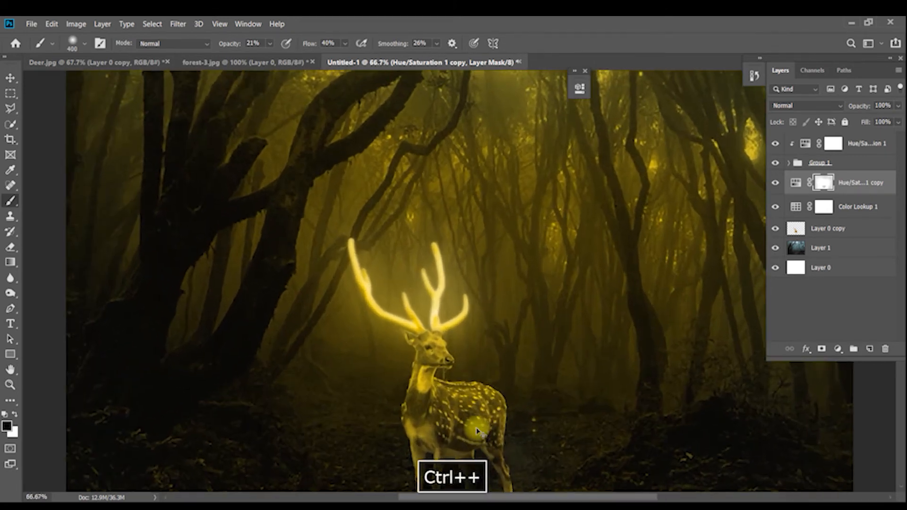
{"action": "key", "text": "space"}
{"action": "left_click_drag", "start_coordinate": [435, 386], "coordinate": [425, 233]}
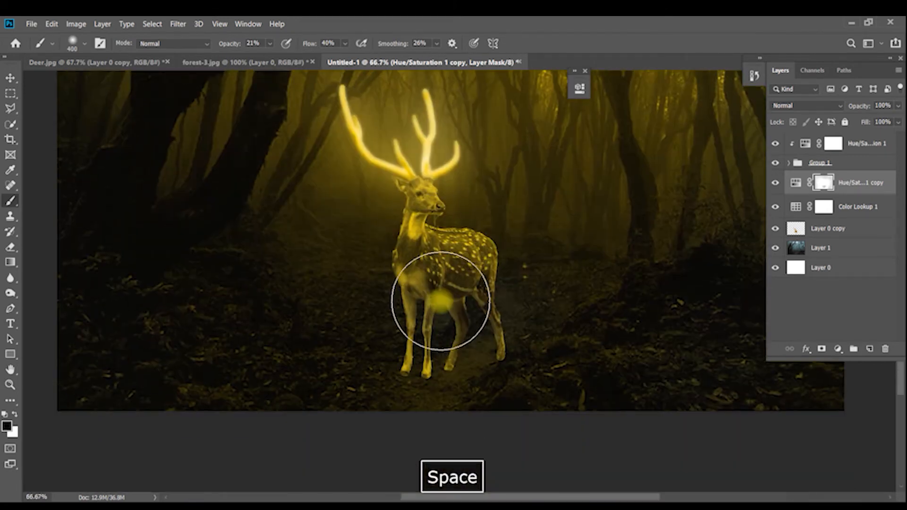
{"action": "key", "text": "bracketleft"}
{"action": "key", "text": "bracketleft"}
{"action": "mouse_move", "coordinate": [434, 299]}
{"action": "left_mouse_down"}
{"action": "mouse_move", "coordinate": [406, 351]}
{"action": "mouse_move", "coordinate": [421, 322]}
{"action": "mouse_move", "coordinate": [420, 372]}
{"action": "mouse_move", "coordinate": [447, 367]}
{"action": "mouse_move", "coordinate": [464, 329]}
{"action": "mouse_move", "coordinate": [490, 336]}
{"action": "mouse_move", "coordinate": [481, 307]}
{"action": "mouse_move", "coordinate": [495, 309]}
{"action": "mouse_move", "coordinate": [495, 325]}
{"action": "mouse_move", "coordinate": [468, 297]}
{"action": "mouse_move", "coordinate": [489, 330]}
{"action": "mouse_move", "coordinate": [414, 299]}
{"action": "mouse_move", "coordinate": [425, 378]}
{"action": "mouse_move", "coordinate": [452, 321]}
{"action": "mouse_move", "coordinate": [494, 347]}
{"action": "mouse_move", "coordinate": [480, 305]}
{"action": "mouse_move", "coordinate": [491, 343]}
{"action": "mouse_move", "coordinate": [436, 327]}
{"action": "mouse_move", "coordinate": [425, 352]}
{"action": "mouse_move", "coordinate": [429, 306]}
{"action": "mouse_move", "coordinate": [429, 367]}
{"action": "mouse_move", "coordinate": [410, 302]}
{"action": "mouse_move", "coordinate": [409, 357]}
{"action": "mouse_move", "coordinate": [409, 318]}
{"action": "mouse_move", "coordinate": [411, 385]}
{"action": "mouse_move", "coordinate": [439, 317]}
{"action": "mouse_move", "coordinate": [470, 311]}
{"action": "mouse_move", "coordinate": [502, 364]}
{"action": "mouse_move", "coordinate": [501, 420]}
{"action": "mouse_move", "coordinate": [486, 308]}
{"action": "mouse_move", "coordinate": [467, 332]}
{"action": "mouse_move", "coordinate": [436, 310]}
{"action": "mouse_move", "coordinate": [436, 394]}
{"action": "mouse_move", "coordinate": [625, 288]}
{"action": "mouse_move", "coordinate": [591, 295]}
{"action": "left_mouse_up"}
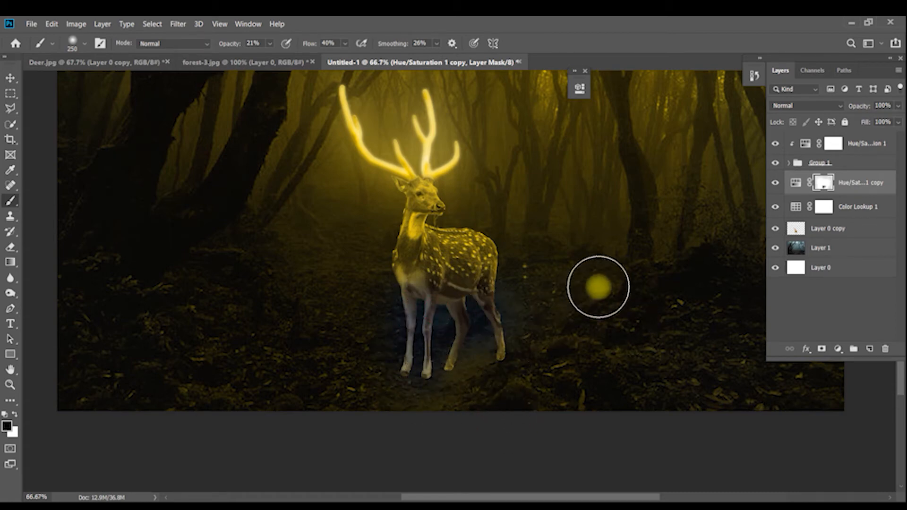
{"action": "mouse_move", "coordinate": [573, 253]}
{"action": "left_mouse_down"}
{"action": "mouse_move", "coordinate": [565, 320]}
{"action": "mouse_move", "coordinate": [565, 292]}
{"action": "mouse_move", "coordinate": [473, 352]}
{"action": "mouse_move", "coordinate": [467, 330]}
{"action": "mouse_move", "coordinate": [491, 364]}
{"action": "mouse_move", "coordinate": [474, 333]}
{"action": "mouse_move", "coordinate": [484, 346]}
{"action": "mouse_move", "coordinate": [481, 333]}
{"action": "mouse_move", "coordinate": [507, 350]}
{"action": "mouse_move", "coordinate": [446, 350]}
{"action": "mouse_move", "coordinate": [402, 321]}
{"action": "mouse_move", "coordinate": [381, 323]}
{"action": "mouse_move", "coordinate": [401, 314]}
{"action": "mouse_move", "coordinate": [406, 285]}
{"action": "left_mouse_up"}
Mask the tint off the white patch on the deer's throat with a 70-size black brush at 38% opacity
{"action": "key", "text": "bracketleft"}
{"action": "key", "text": "bracketleft"}
{"action": "key", "text": "bracketleft"}
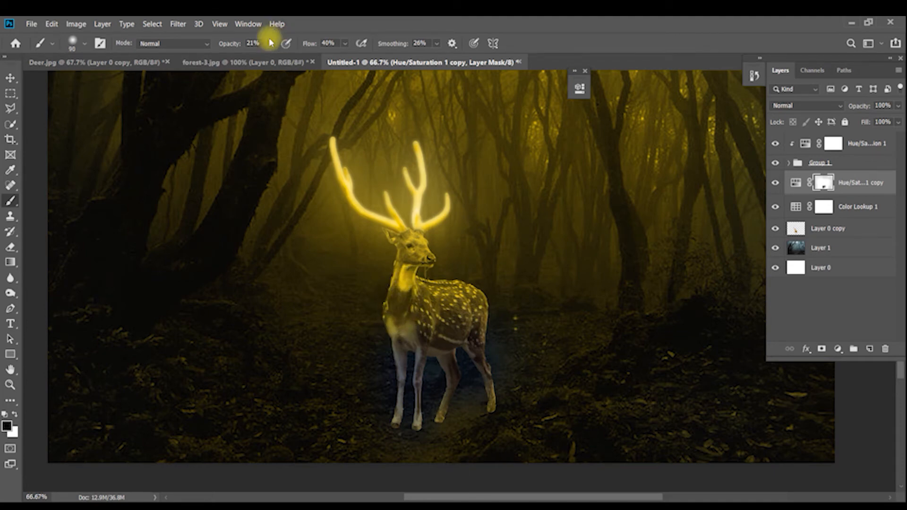
{"action": "left_click", "coordinate": [334, 29]}
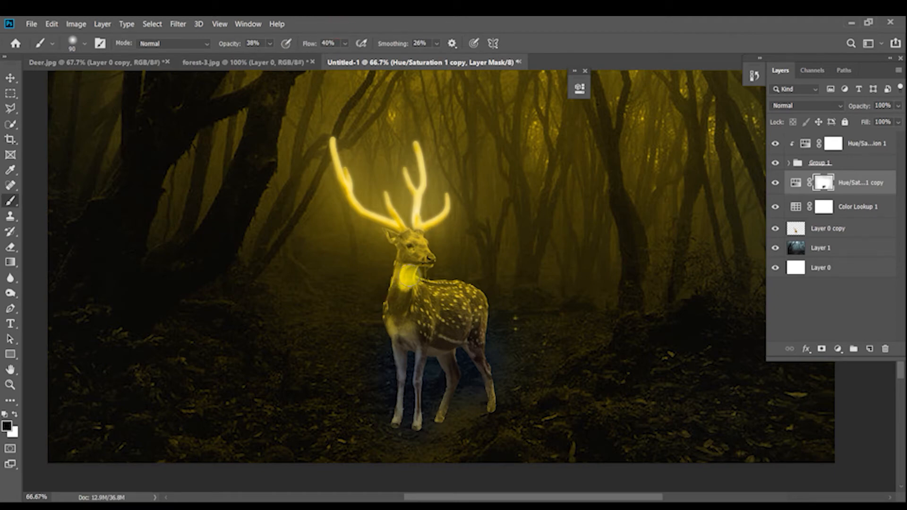
{"action": "key", "text": "ctrl+plus"}
{"action": "key", "text": "ctrl+plus"}
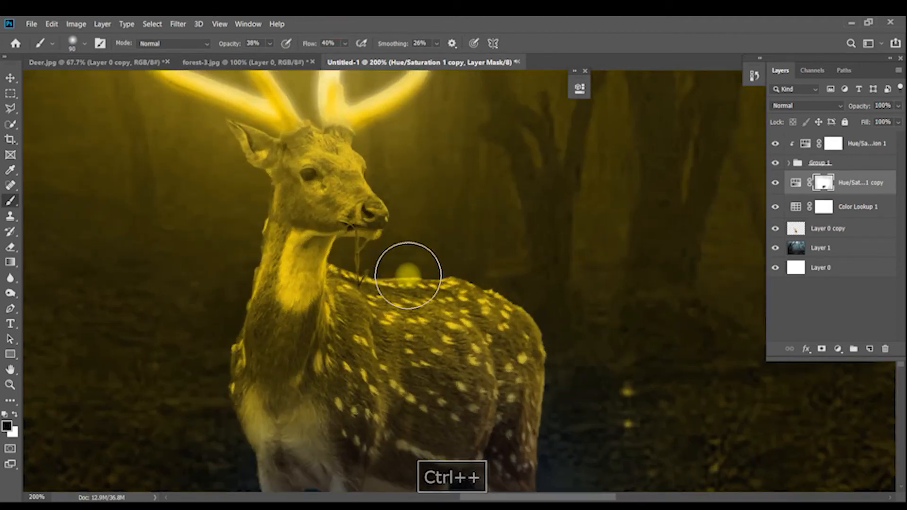
{"action": "key", "text": "bracketleft"}
{"action": "key", "text": "bracketleft"}
{"action": "mouse_move", "coordinate": [313, 263]}
{"action": "left_mouse_down"}
{"action": "mouse_move", "coordinate": [301, 277]}
{"action": "mouse_move", "coordinate": [300, 263]}
{"action": "mouse_move", "coordinate": [295, 332]}
{"action": "left_mouse_up"}
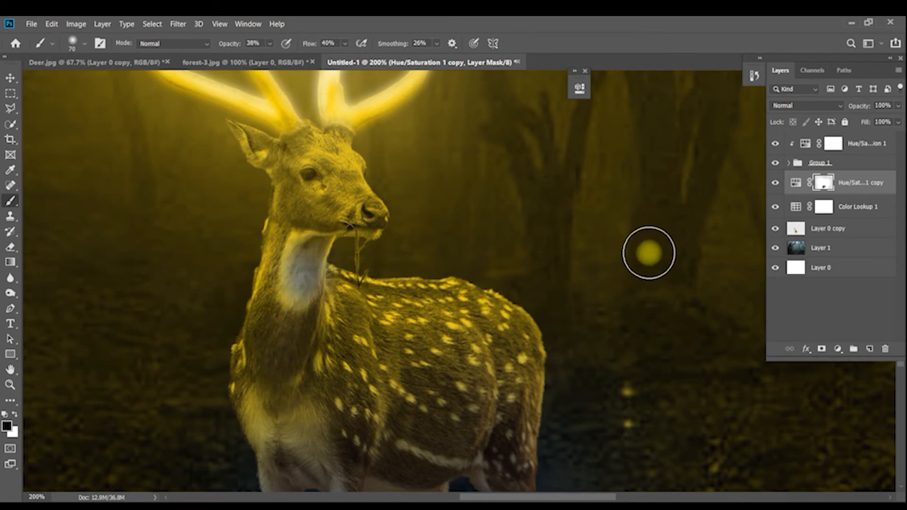
Paint black on the Hue/Saturation copy's mask over the deer's rear belly and hind legs to reduce the remaining tint
{"action": "key", "text": "ctrl+minus"}
{"action": "left_click", "coordinate": [452, 374]}
{"action": "left_click", "coordinate": [482, 366]}
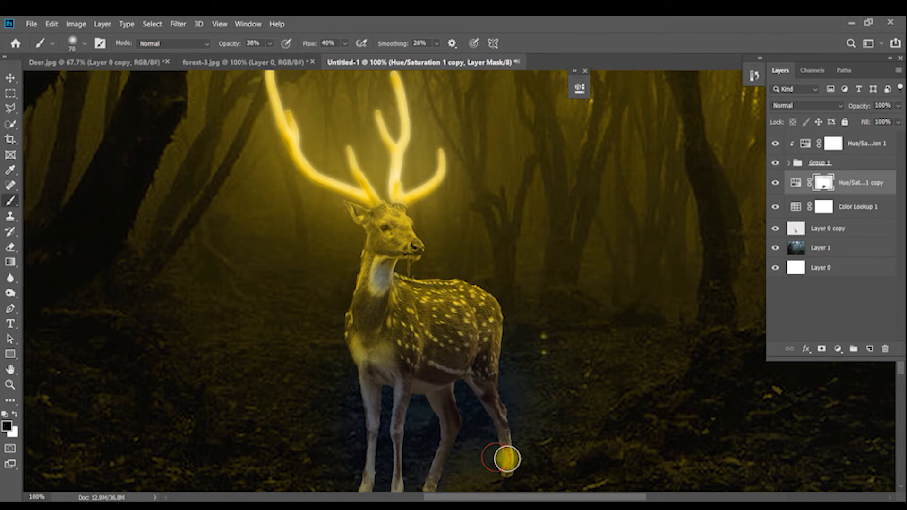
{"action": "key", "text": "space"}
{"action": "left_click_drag", "start_coordinate": [435, 429], "coordinate": [430, 316]}
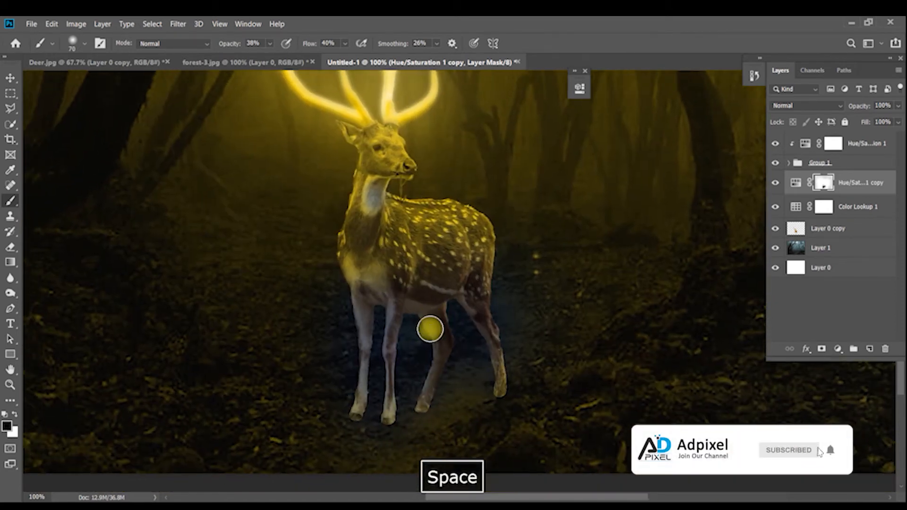
{"action": "key", "text": "ctrl+minus"}
{"action": "left_click_drag", "start_coordinate": [460, 313], "coordinate": [437, 411]}
{"action": "key", "text": "ctrl+minus"}
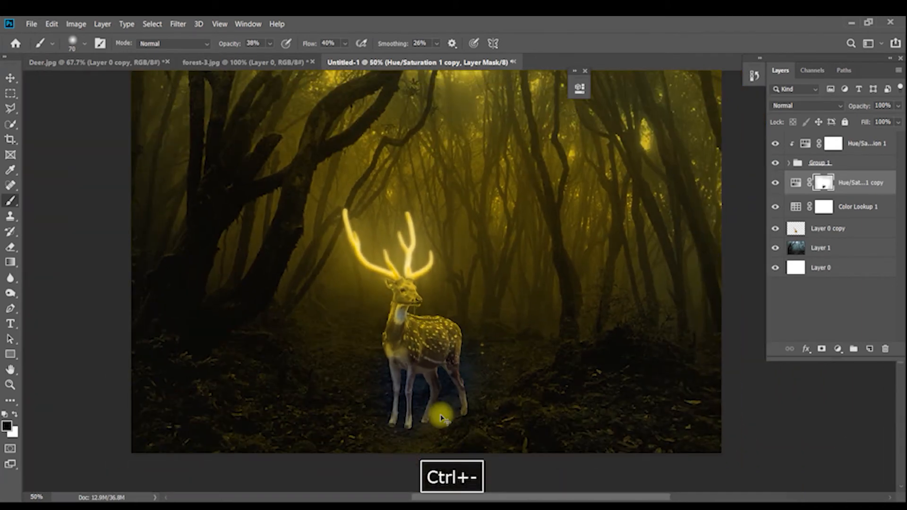
{"action": "left_click_drag", "start_coordinate": [490, 342], "coordinate": [460, 367]}
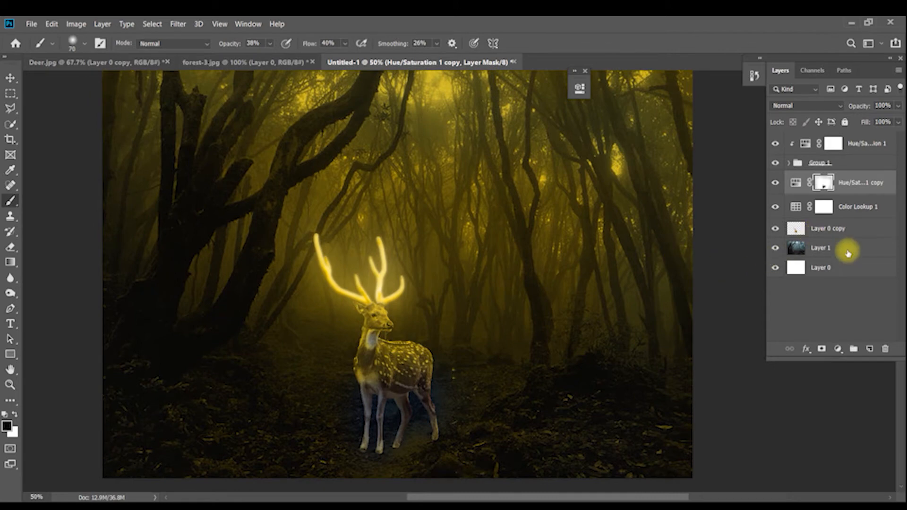
Add an Exposure adjustment directly above the deer layer, Layer 0 copy, and set its exposure to -2.11
{"action": "left_click", "coordinate": [831, 250]}
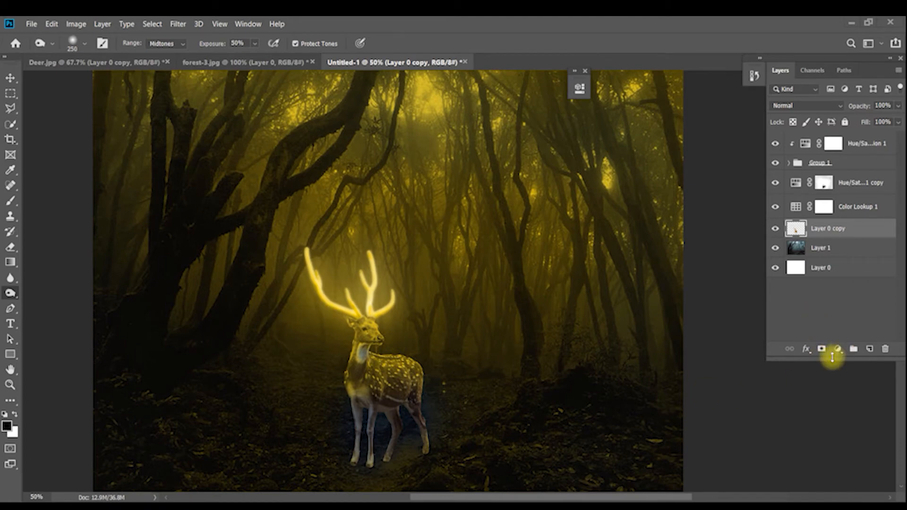
{"action": "key", "text": "space"}
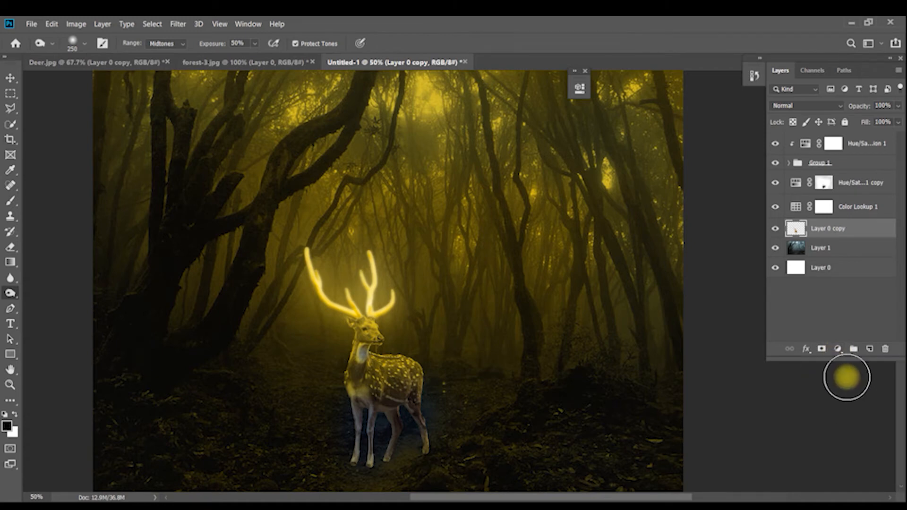
{"action": "left_click", "coordinate": [839, 351]}
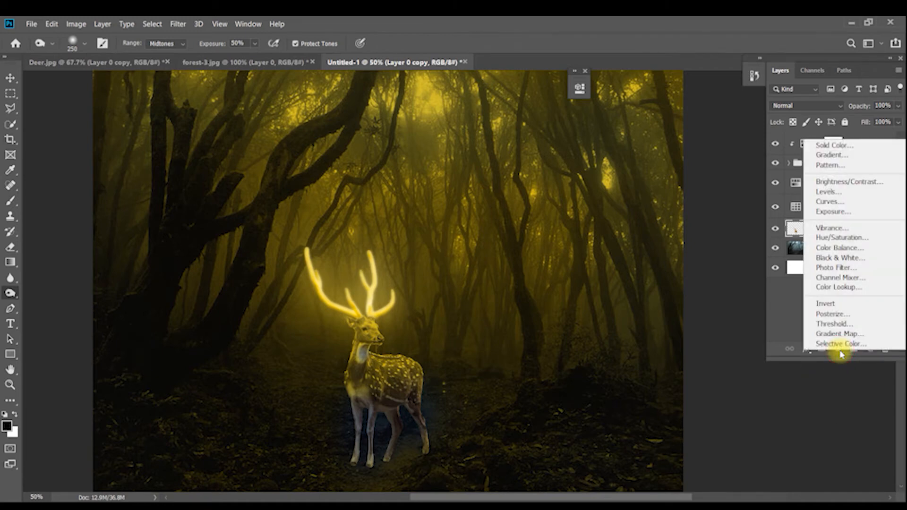
{"action": "left_click", "coordinate": [841, 213]}
{"action": "left_click_drag", "start_coordinate": [496, 95], "coordinate": [641, 90]}
{"action": "left_click_drag", "start_coordinate": [627, 156], "coordinate": [619, 152]}
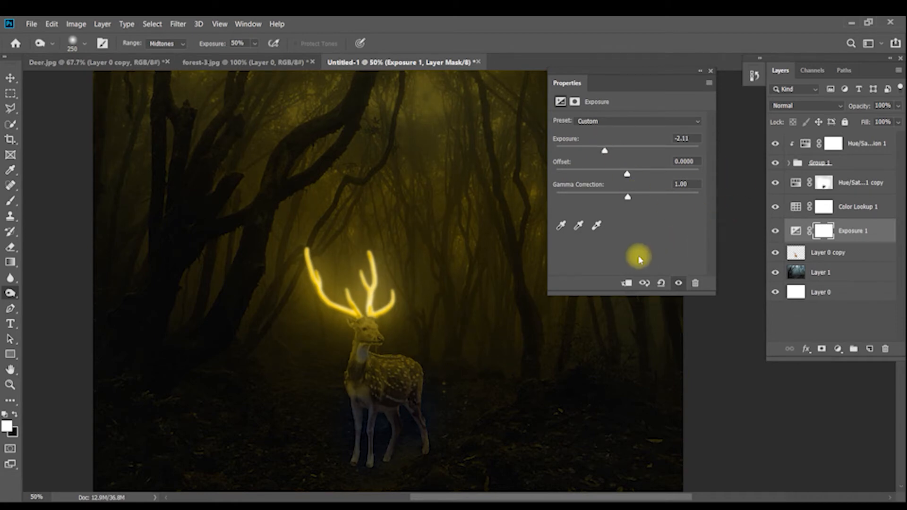
{"action": "left_click", "coordinate": [701, 76]}
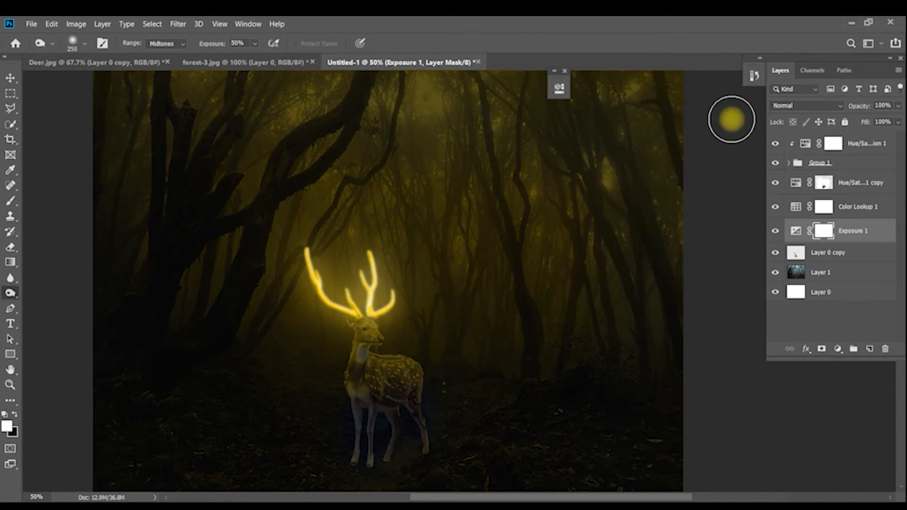
{"action": "left_click", "coordinate": [566, 72]}
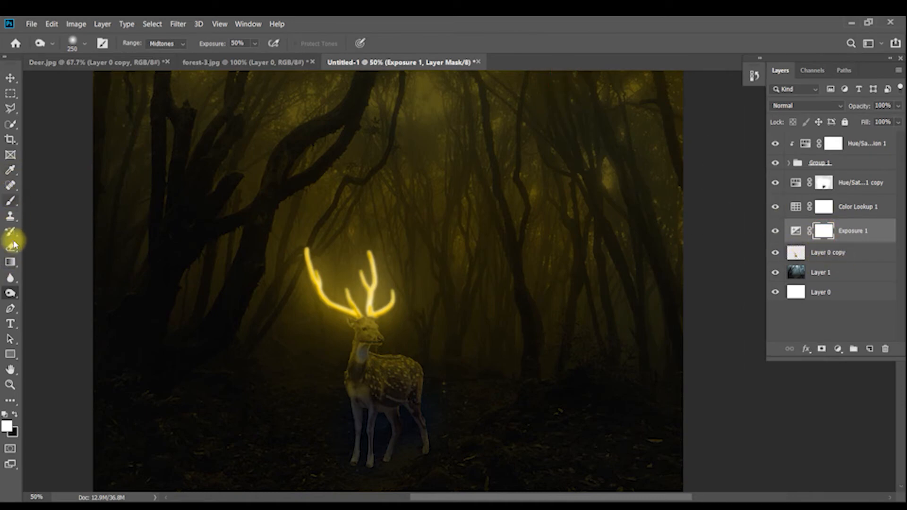
Set up a black brush for the Exposure 1 mask, with size 600, 29% opacity and 40% flow
{"action": "left_click", "coordinate": [10, 204]}
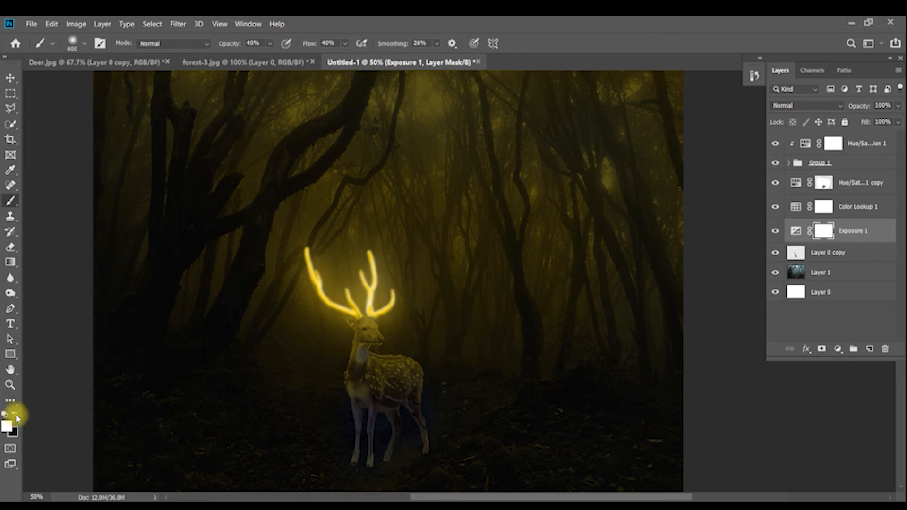
{"action": "left_click", "coordinate": [7, 427]}
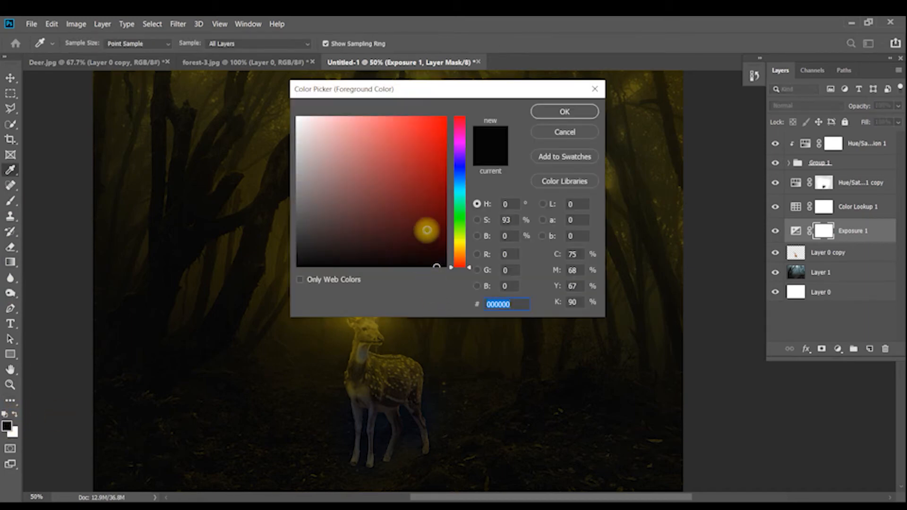
{"action": "left_click", "coordinate": [575, 117]}
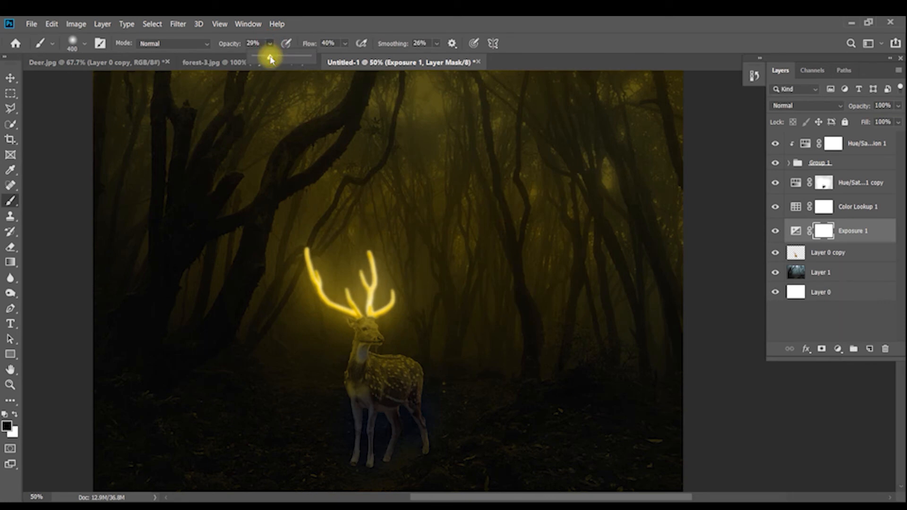
{"action": "left_click", "coordinate": [514, 164]}
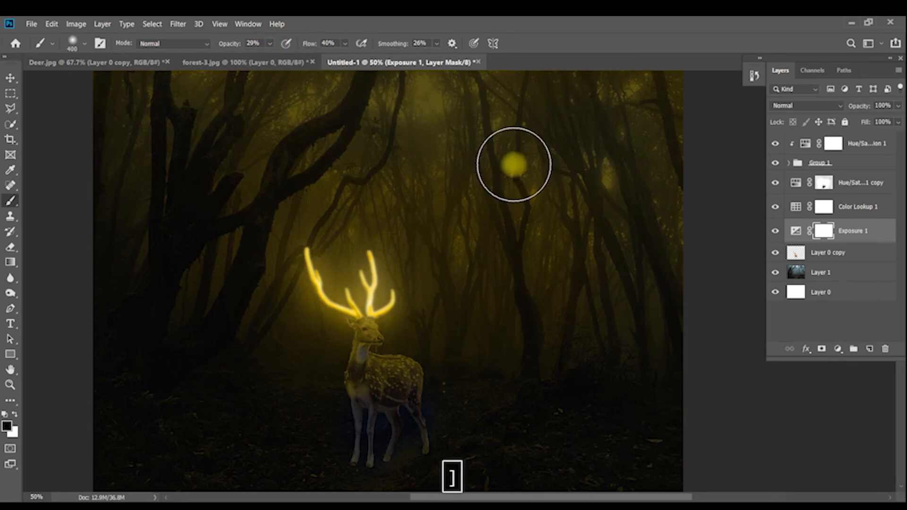
{"action": "key", "text": "bracketright"}
{"action": "key", "text": "bracketright"}
{"action": "left_click", "coordinate": [345, 43]}
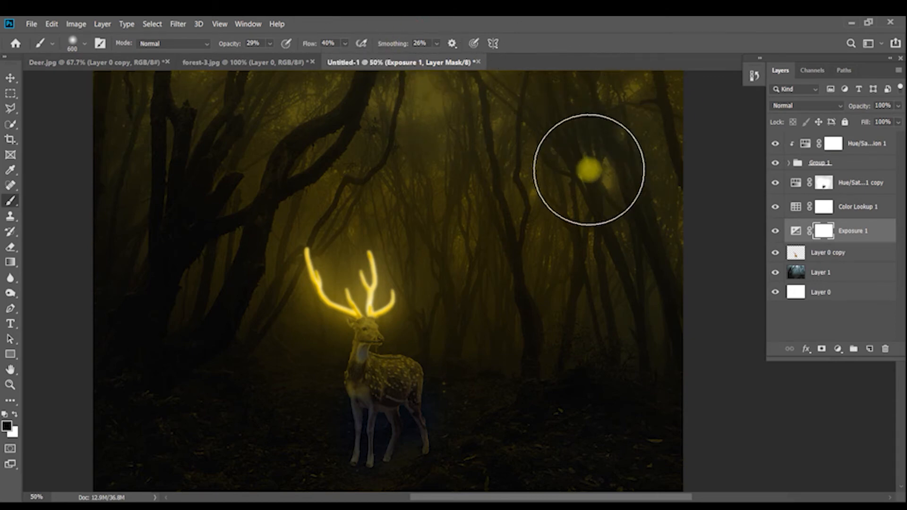
Try to brighten the upper forest by painting black on the Exposure 1 mask, and undo the stroke
{"action": "mouse_move", "coordinate": [623, 87]}
{"action": "left_mouse_down"}
{"action": "mouse_move", "coordinate": [372, 128]}
{"action": "mouse_move", "coordinate": [130, 150]}
{"action": "left_mouse_up"}
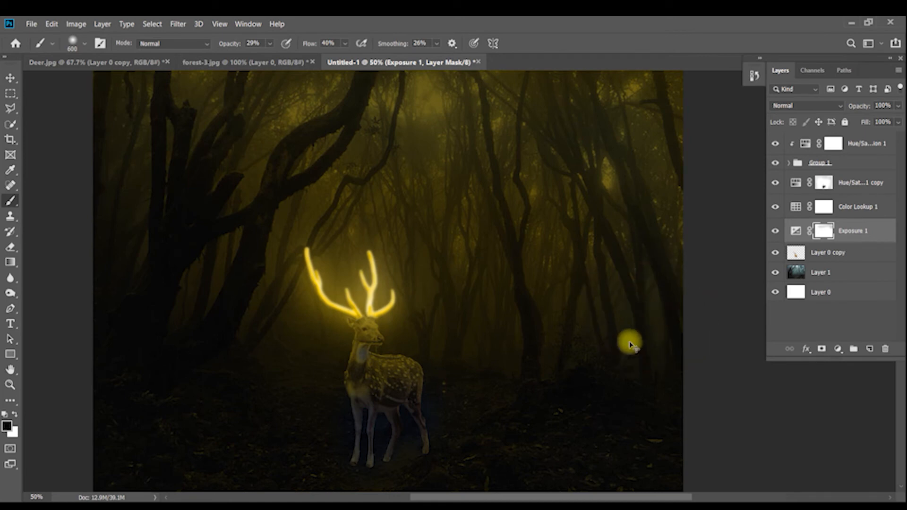
{"action": "key", "text": "ctrl+z"}
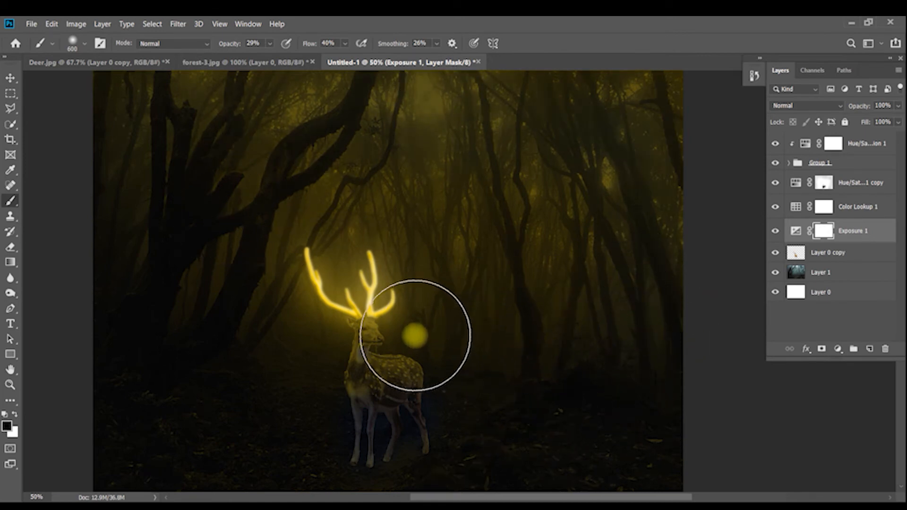
Reduce the brush size to 300 and paint black on the Exposure 1 mask over the deer's head and body
{"action": "key", "text": "bracketleft"}
{"action": "key", "text": "bracketleft"}
{"action": "key", "text": "bracketleft"}
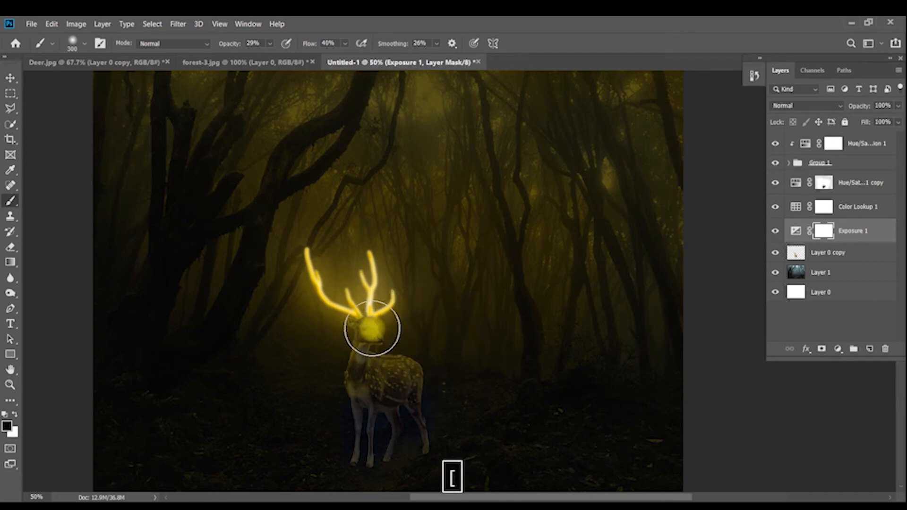
{"action": "left_click", "coordinate": [360, 315]}
{"action": "left_click", "coordinate": [408, 359]}
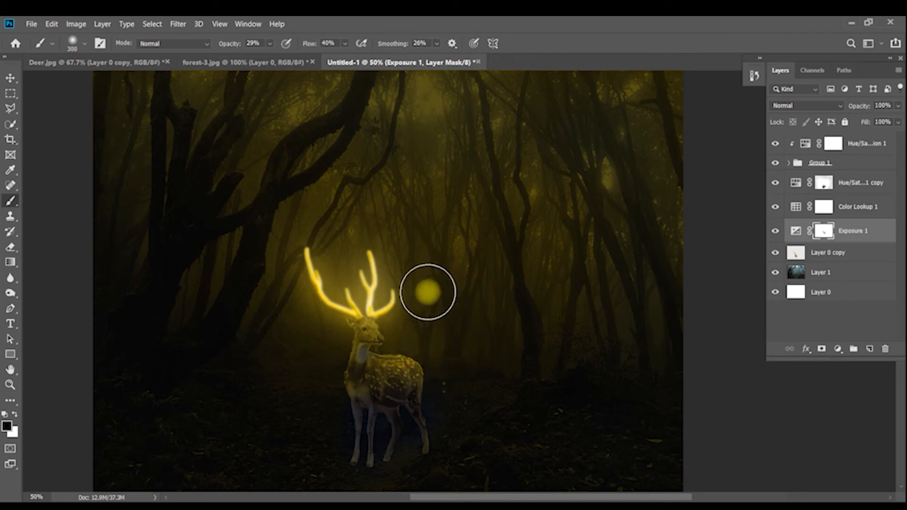
{"action": "scroll", "coordinate": [409, 346], "scroll_direction": "up", "scroll_amount": 4}
{"action": "mouse_move", "coordinate": [400, 366]}
{"action": "left_mouse_down"}
{"action": "mouse_move", "coordinate": [414, 277]}
{"action": "mouse_move", "coordinate": [431, 263]}
{"action": "left_mouse_up"}
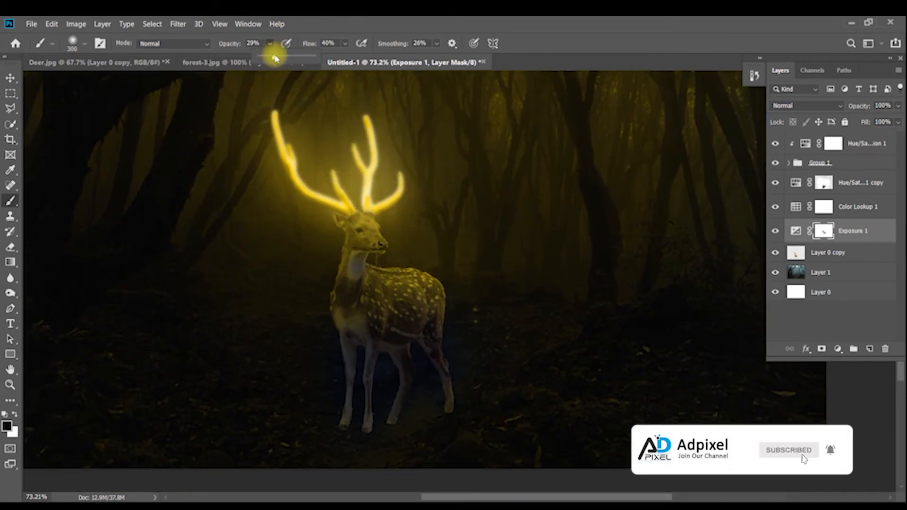
Set the brush opacity to 52% and paint the Exposure 1 mask over the deer's head and back again
{"action": "left_click_drag", "start_coordinate": [278, 61], "coordinate": [290, 60]}
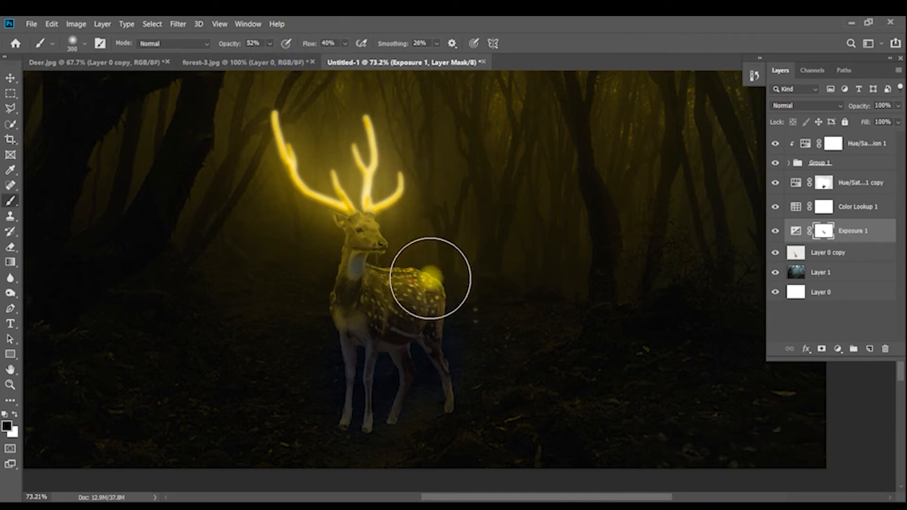
{"action": "mouse_move", "coordinate": [371, 215]}
{"action": "left_mouse_down"}
{"action": "mouse_move", "coordinate": [340, 168]}
{"action": "mouse_move", "coordinate": [362, 206]}
{"action": "mouse_move", "coordinate": [307, 182]}
{"action": "mouse_move", "coordinate": [330, 236]}
{"action": "mouse_move", "coordinate": [296, 232]}
{"action": "mouse_move", "coordinate": [311, 258]}
{"action": "mouse_move", "coordinate": [292, 293]}
{"action": "mouse_move", "coordinate": [302, 301]}
{"action": "mouse_move", "coordinate": [289, 277]}
{"action": "mouse_move", "coordinate": [348, 213]}
{"action": "left_mouse_up"}
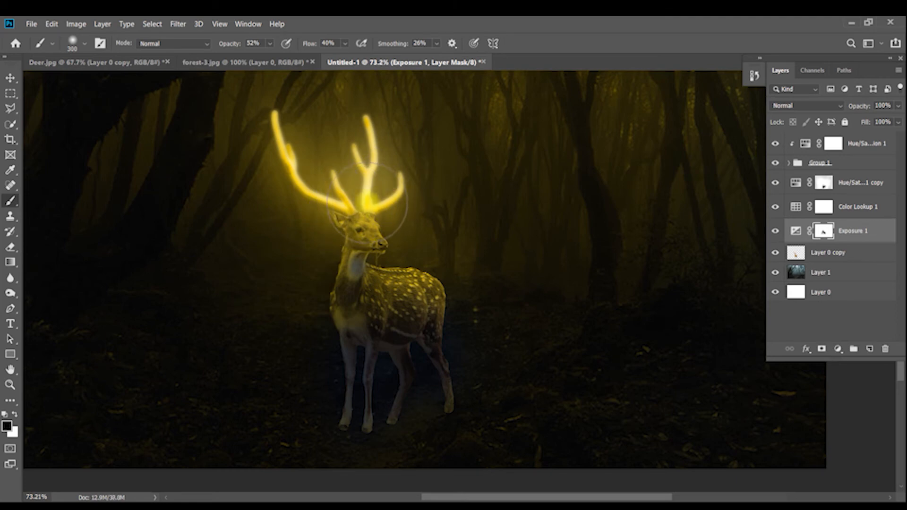
{"action": "mouse_move", "coordinate": [431, 265]}
{"action": "left_mouse_down"}
{"action": "mouse_move", "coordinate": [405, 268]}
{"action": "mouse_move", "coordinate": [405, 282]}
{"action": "mouse_move", "coordinate": [437, 263]}
{"action": "mouse_move", "coordinate": [409, 288]}
{"action": "left_mouse_up"}
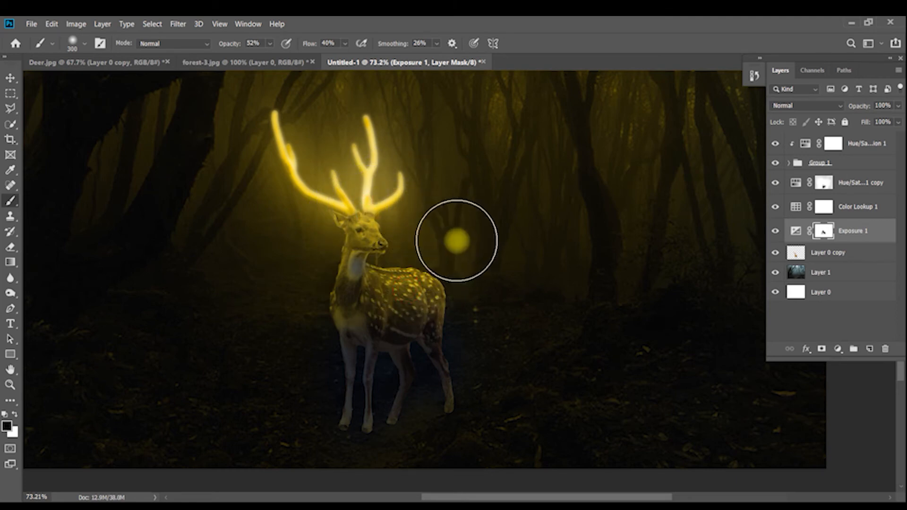
{"action": "left_click", "coordinate": [415, 282]}
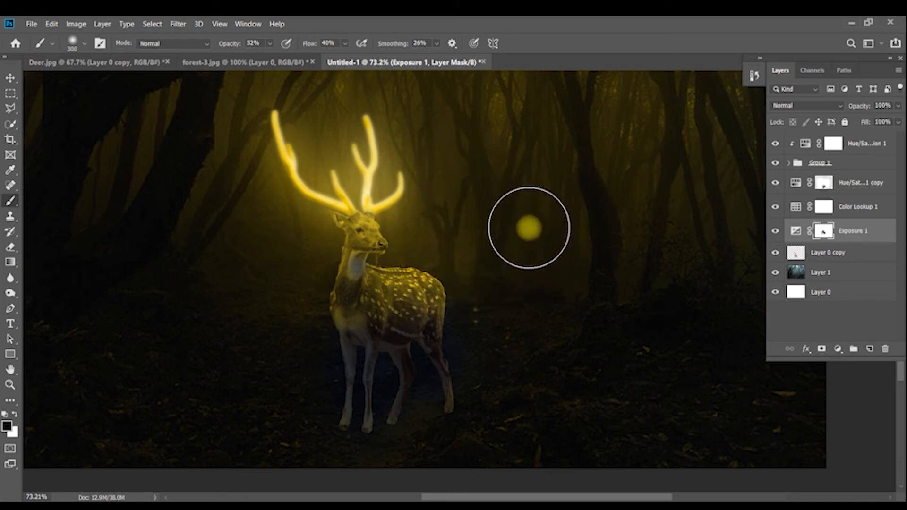
Paint black on the Exposure 1 mask over the forest floor left of the deer to lighten it
{"action": "key", "text": "ctrl+minus"}
{"action": "key", "text": "ctrl+minus"}
{"action": "key", "text": "space"}
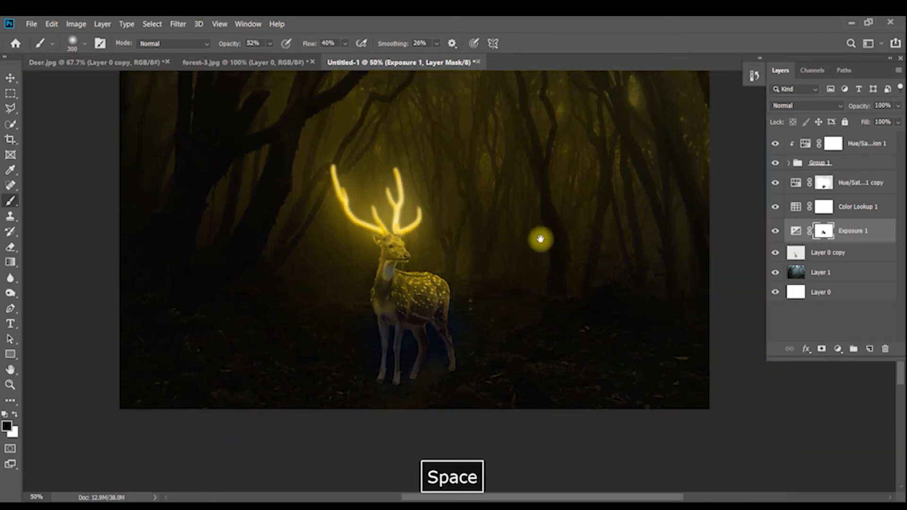
{"action": "left_click_drag", "start_coordinate": [551, 233], "coordinate": [545, 277]}
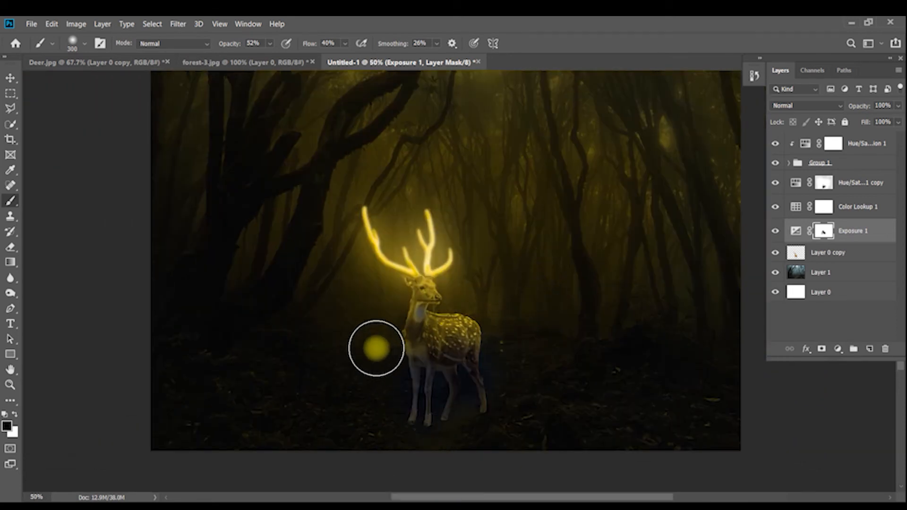
{"action": "mouse_move", "coordinate": [376, 349]}
{"action": "left_mouse_down"}
{"action": "mouse_move", "coordinate": [347, 464]}
{"action": "mouse_move", "coordinate": [387, 489]}
{"action": "left_mouse_up"}
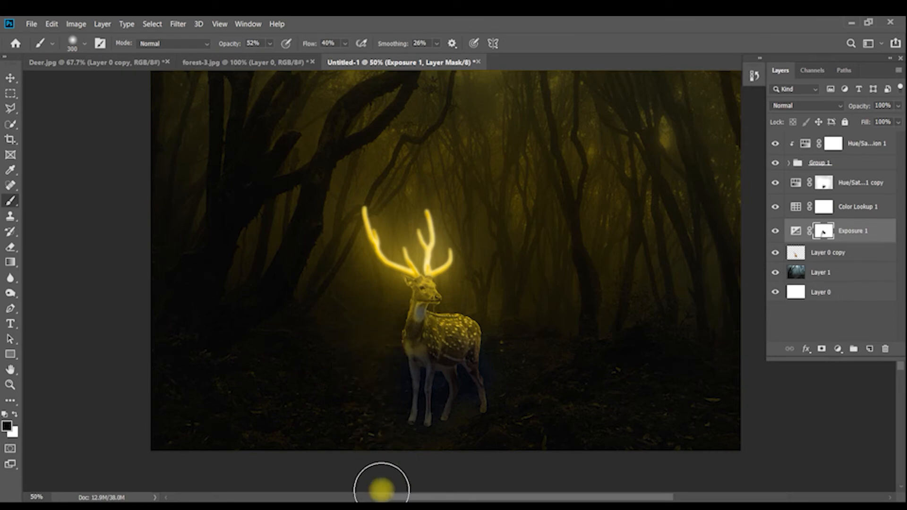
{"action": "left_click_drag", "start_coordinate": [363, 345], "coordinate": [245, 450]}
{"action": "left_click_drag", "start_coordinate": [338, 364], "coordinate": [321, 457]}
{"action": "mouse_move", "coordinate": [344, 346]}
{"action": "left_mouse_down"}
{"action": "mouse_move", "coordinate": [201, 436]}
{"action": "mouse_move", "coordinate": [216, 393]}
{"action": "left_mouse_up"}
{"action": "left_click_drag", "start_coordinate": [336, 320], "coordinate": [155, 373]}
{"action": "left_click_drag", "start_coordinate": [308, 336], "coordinate": [198, 415]}
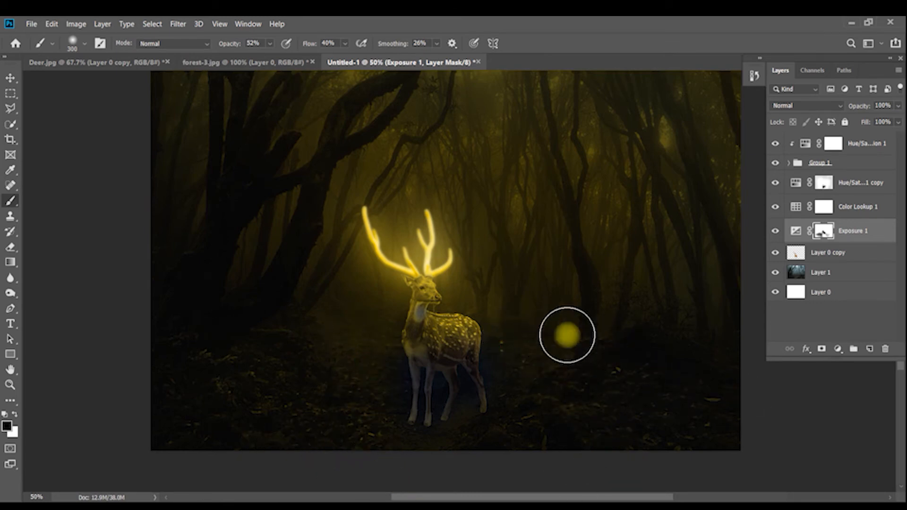
Paint black on the Exposure 1 mask over the forest floor right of the deer to lighten it
{"action": "mouse_move", "coordinate": [481, 301]}
{"action": "left_mouse_down"}
{"action": "mouse_move", "coordinate": [658, 382]}
{"action": "mouse_move", "coordinate": [730, 382]}
{"action": "left_mouse_up"}
{"action": "mouse_move", "coordinate": [696, 334]}
{"action": "left_mouse_down"}
{"action": "mouse_move", "coordinate": [723, 362]}
{"action": "mouse_move", "coordinate": [599, 362]}
{"action": "mouse_move", "coordinate": [580, 411]}
{"action": "mouse_move", "coordinate": [560, 401]}
{"action": "mouse_move", "coordinate": [590, 423]}
{"action": "left_mouse_up"}
{"action": "mouse_move", "coordinate": [573, 364]}
{"action": "left_mouse_down"}
{"action": "mouse_move", "coordinate": [666, 404]}
{"action": "mouse_move", "coordinate": [768, 413]}
{"action": "left_mouse_up"}
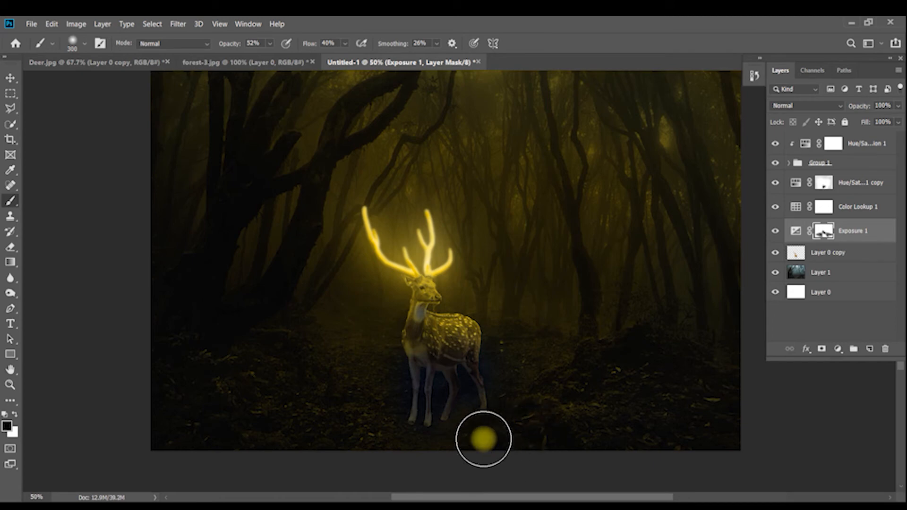
Touch up the Exposure 1 mask on the ground around the deer and raise the brush opacity to 73%
{"action": "left_click", "coordinate": [387, 342]}
{"action": "left_click", "coordinate": [372, 397]}
{"action": "left_click", "coordinate": [371, 446]}
{"action": "left_click", "coordinate": [530, 348]}
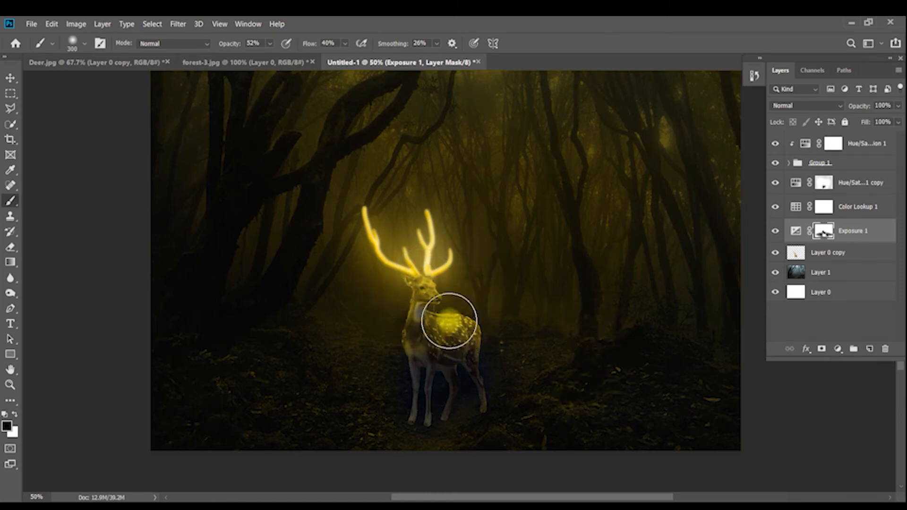
{"action": "left_click", "coordinate": [271, 43]}
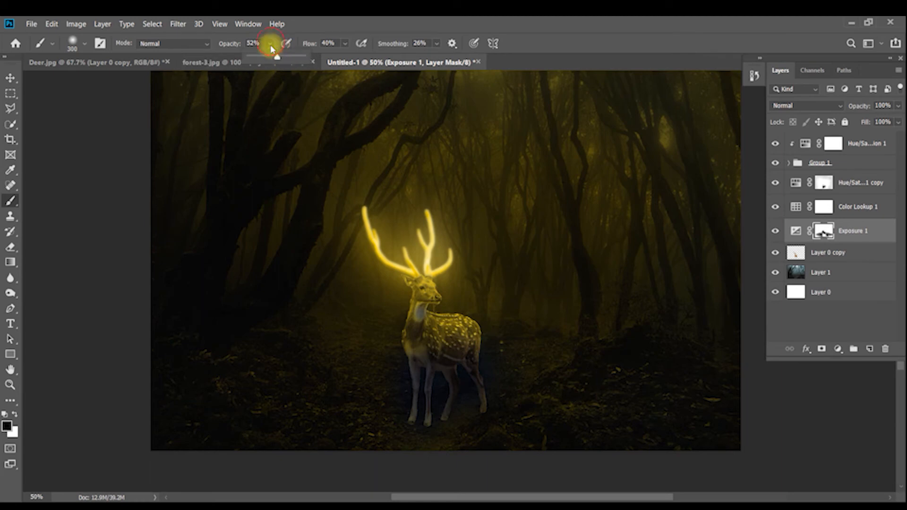
{"action": "left_click", "coordinate": [396, 292]}
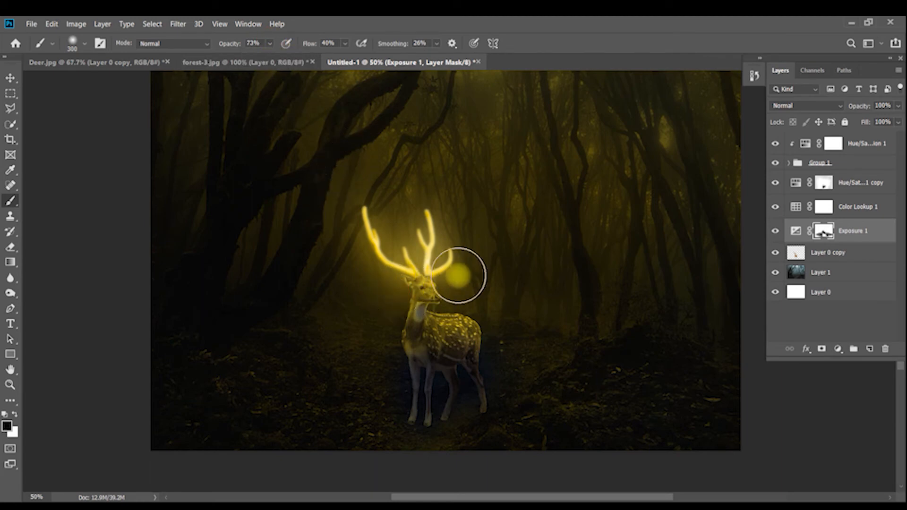
Hide and show the Exposure 1 adjustment repeatedly to compare the scene with and without it
{"action": "left_click", "coordinate": [776, 232]}
{"action": "left_click", "coordinate": [776, 232]}
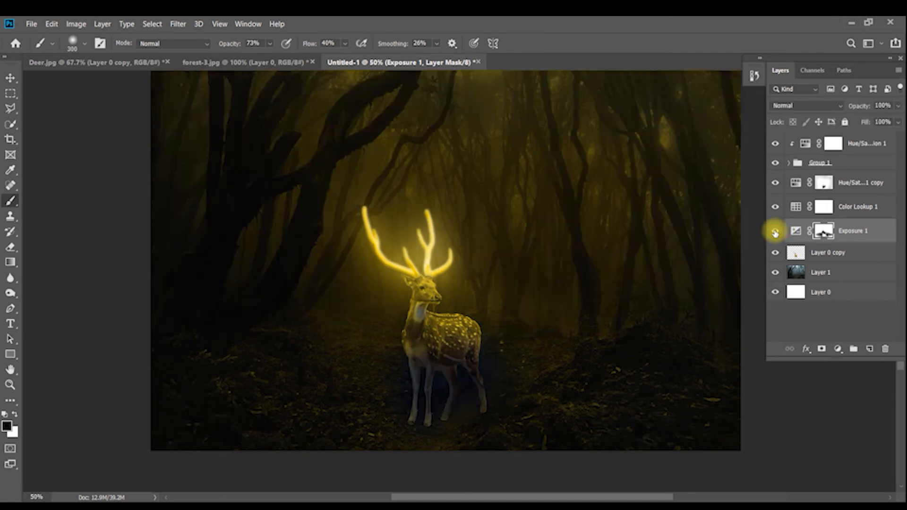
{"action": "left_click", "coordinate": [776, 232]}
{"action": "left_click", "coordinate": [775, 231]}
{"action": "left_click", "coordinate": [775, 232]}
{"action": "left_click", "coordinate": [776, 231]}
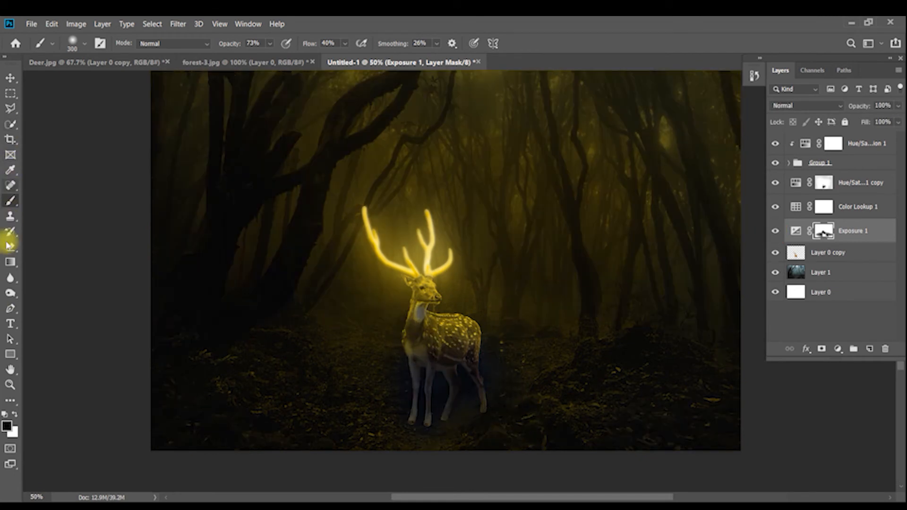
Burn the ground behind the deer's hind legs on Layer 1, using midtones range and 26% exposure
{"action": "left_click", "coordinate": [835, 275]}
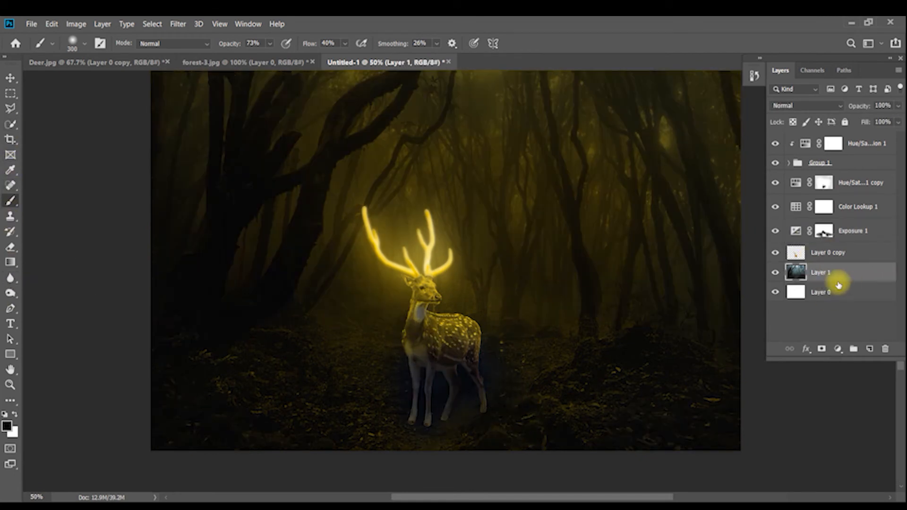
{"action": "left_click", "coordinate": [435, 333]}
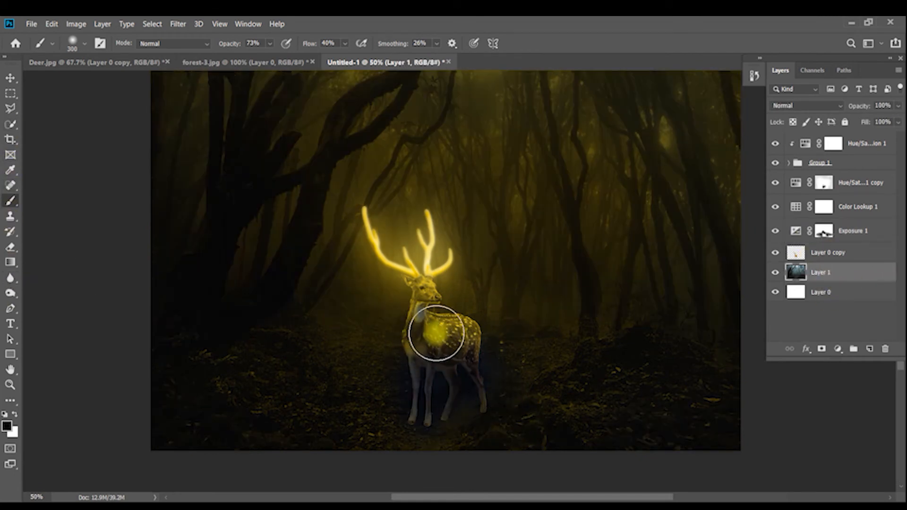
{"action": "left_click", "coordinate": [9, 293]}
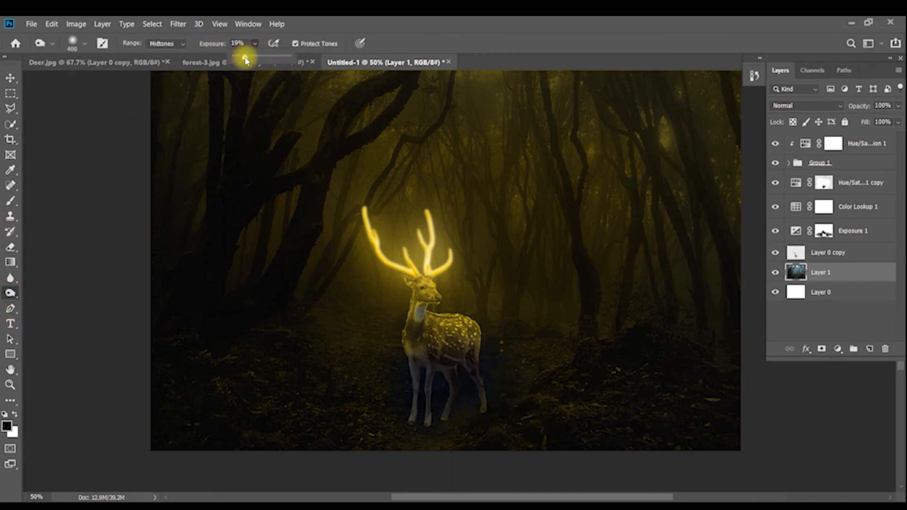
{"action": "left_click", "coordinate": [342, 21]}
{"action": "mouse_move", "coordinate": [508, 420]}
{"action": "left_mouse_down"}
{"action": "mouse_move", "coordinate": [496, 397]}
{"action": "mouse_move", "coordinate": [404, 401]}
{"action": "mouse_move", "coordinate": [469, 402]}
{"action": "mouse_move", "coordinate": [475, 420]}
{"action": "mouse_move", "coordinate": [486, 403]}
{"action": "left_mouse_up"}
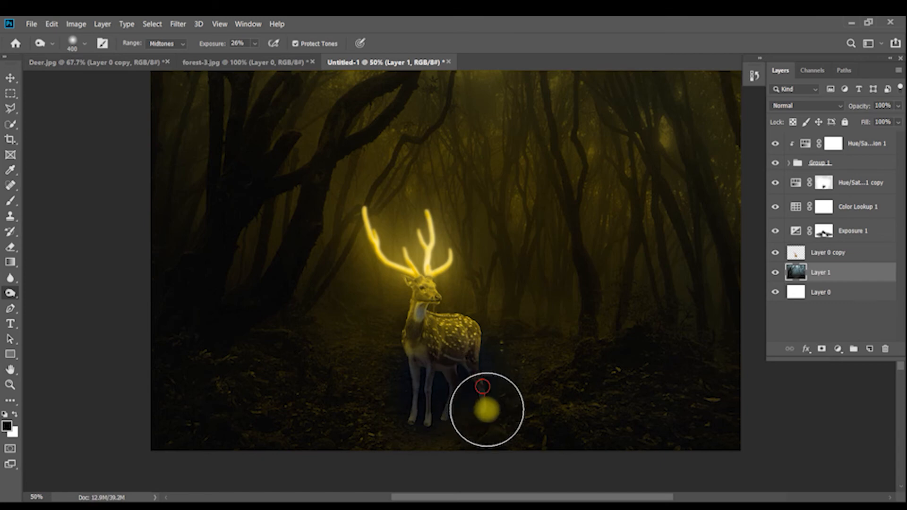
Burn the deer's hind legs on Layer 0 copy with the same midtones setting to darken them
{"action": "left_click", "coordinate": [832, 253]}
{"action": "mouse_move", "coordinate": [482, 397]}
{"action": "left_mouse_down"}
{"action": "mouse_move", "coordinate": [432, 402]}
{"action": "mouse_move", "coordinate": [426, 426]}
{"action": "mouse_move", "coordinate": [411, 420]}
{"action": "mouse_move", "coordinate": [406, 430]}
{"action": "mouse_move", "coordinate": [388, 393]}
{"action": "mouse_move", "coordinate": [426, 441]}
{"action": "mouse_move", "coordinate": [452, 439]}
{"action": "mouse_move", "coordinate": [481, 379]}
{"action": "mouse_move", "coordinate": [495, 378]}
{"action": "mouse_move", "coordinate": [495, 417]}
{"action": "mouse_move", "coordinate": [504, 378]}
{"action": "mouse_move", "coordinate": [484, 437]}
{"action": "mouse_move", "coordinate": [445, 434]}
{"action": "mouse_move", "coordinate": [434, 413]}
{"action": "mouse_move", "coordinate": [423, 413]}
{"action": "mouse_move", "coordinate": [496, 419]}
{"action": "mouse_move", "coordinate": [485, 423]}
{"action": "mouse_move", "coordinate": [488, 492]}
{"action": "mouse_move", "coordinate": [503, 489]}
{"action": "mouse_move", "coordinate": [439, 422]}
{"action": "mouse_move", "coordinate": [569, 452]}
{"action": "mouse_move", "coordinate": [630, 409]}
{"action": "left_mouse_up"}
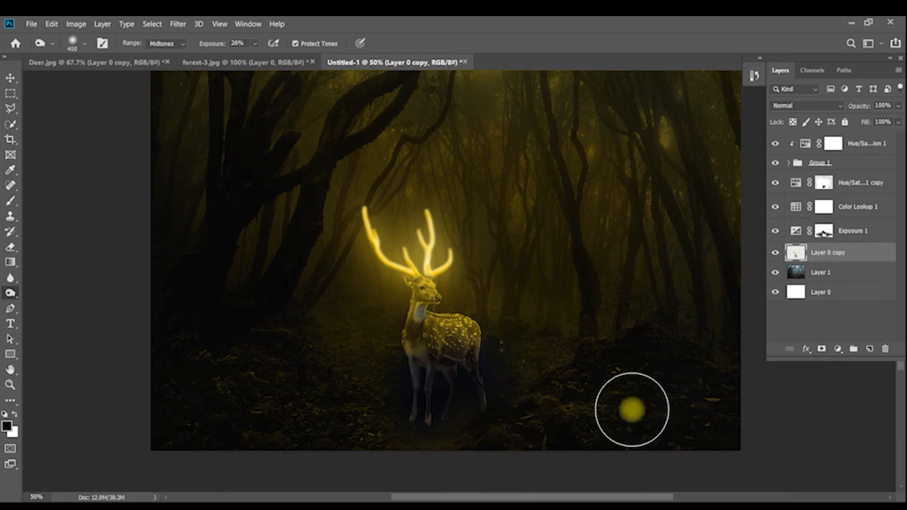
{"action": "key", "text": "space"}
{"action": "left_click_drag", "start_coordinate": [599, 318], "coordinate": [599, 330]}
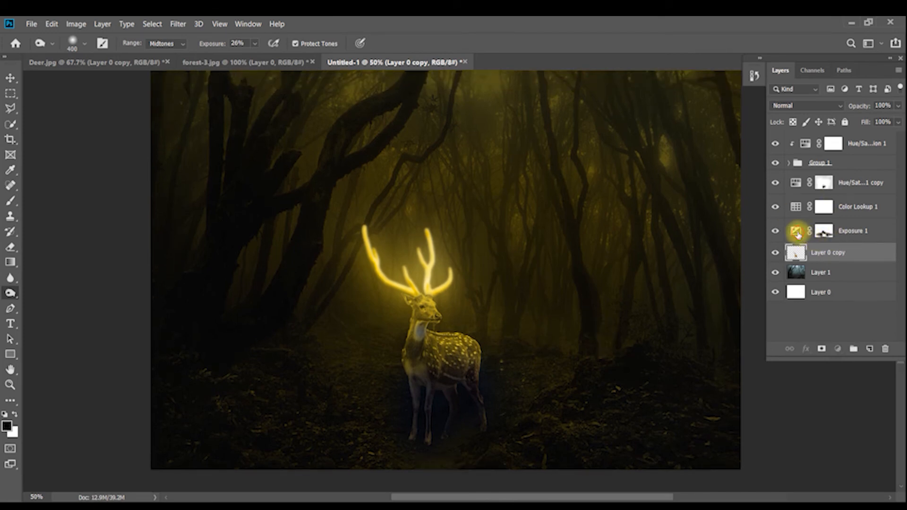
Lower the Exposure 1 adjustment's exposure to about -2.72
{"action": "left_click", "coordinate": [813, 237]}
{"action": "double_click", "coordinate": [797, 233]}
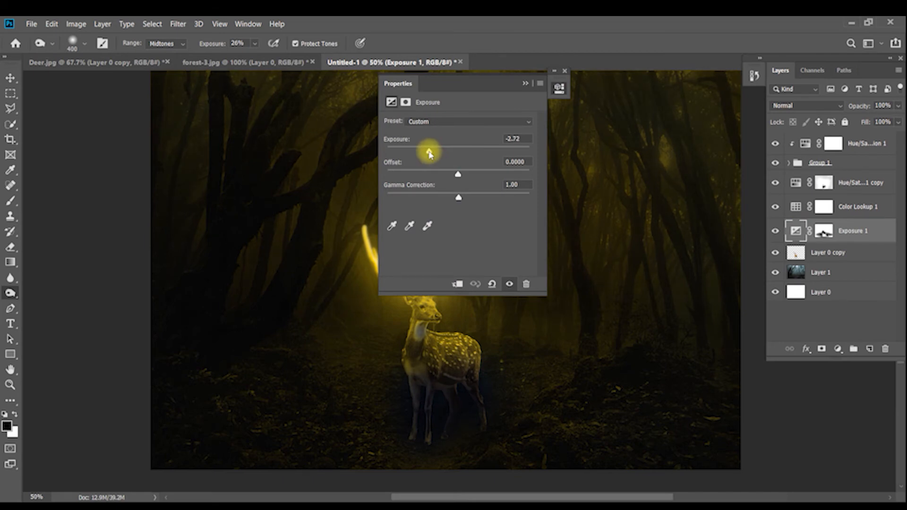
{"action": "left_click", "coordinate": [524, 85]}
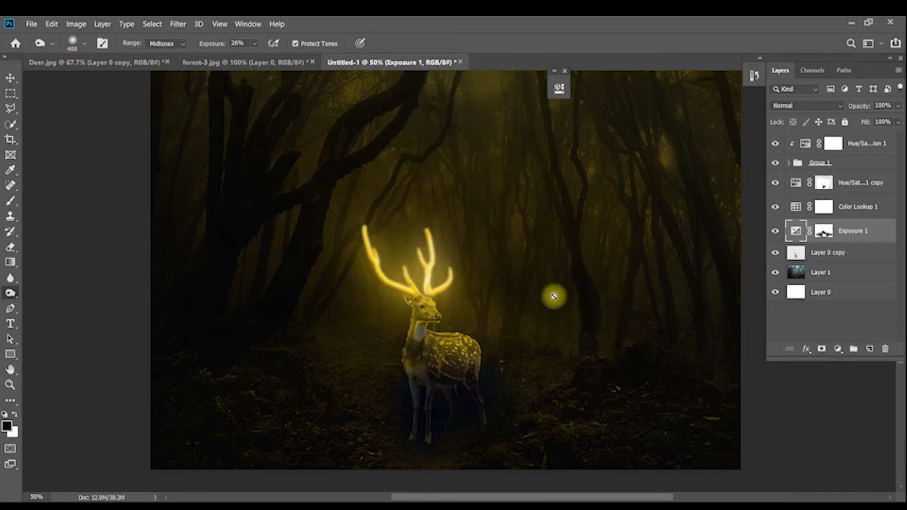
Enlarge the black brush and paint the Exposure 1 mask over the lower-left forest floor and across behind the deer
{"action": "left_click", "coordinate": [822, 231]}
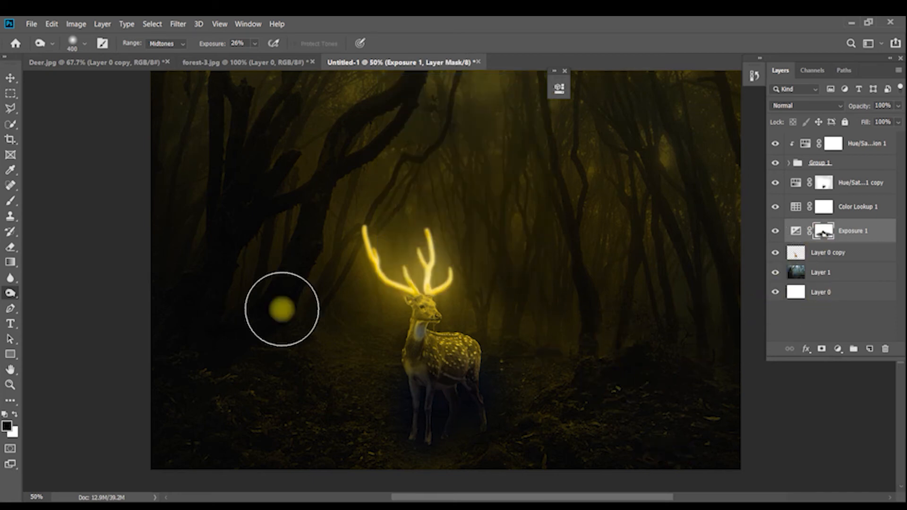
{"action": "left_click", "coordinate": [10, 202]}
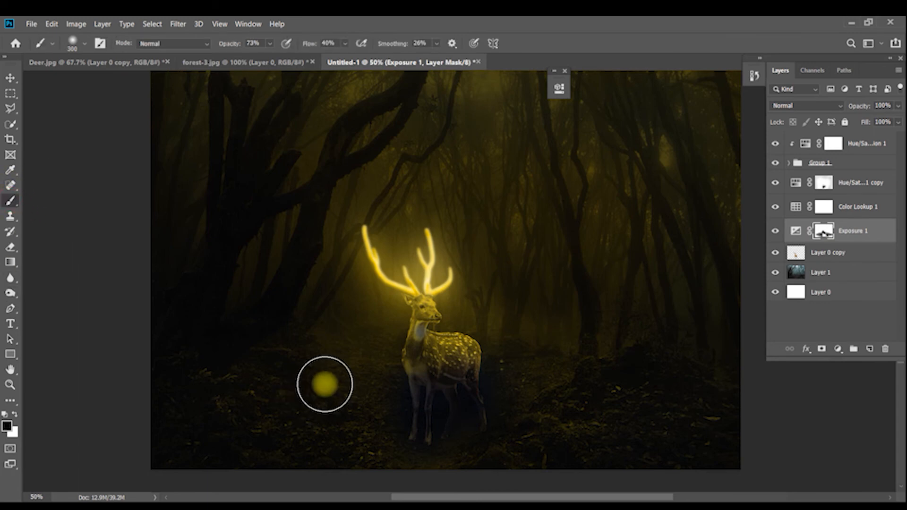
{"action": "key", "text": "bracketright"}
{"action": "key", "text": "bracketright"}
{"action": "mouse_move", "coordinate": [160, 452]}
{"action": "left_mouse_down"}
{"action": "mouse_move", "coordinate": [278, 413]}
{"action": "mouse_move", "coordinate": [318, 359]}
{"action": "left_mouse_up"}
{"action": "mouse_move", "coordinate": [320, 363]}
{"action": "left_mouse_down"}
{"action": "mouse_move", "coordinate": [319, 472]}
{"action": "mouse_move", "coordinate": [343, 407]}
{"action": "mouse_move", "coordinate": [335, 495]}
{"action": "mouse_move", "coordinate": [348, 375]}
{"action": "mouse_move", "coordinate": [265, 467]}
{"action": "mouse_move", "coordinate": [336, 372]}
{"action": "left_mouse_up"}
{"action": "mouse_move", "coordinate": [322, 349]}
{"action": "left_mouse_down"}
{"action": "mouse_move", "coordinate": [283, 359]}
{"action": "mouse_move", "coordinate": [288, 322]}
{"action": "mouse_move", "coordinate": [487, 254]}
{"action": "mouse_move", "coordinate": [563, 284]}
{"action": "left_mouse_up"}
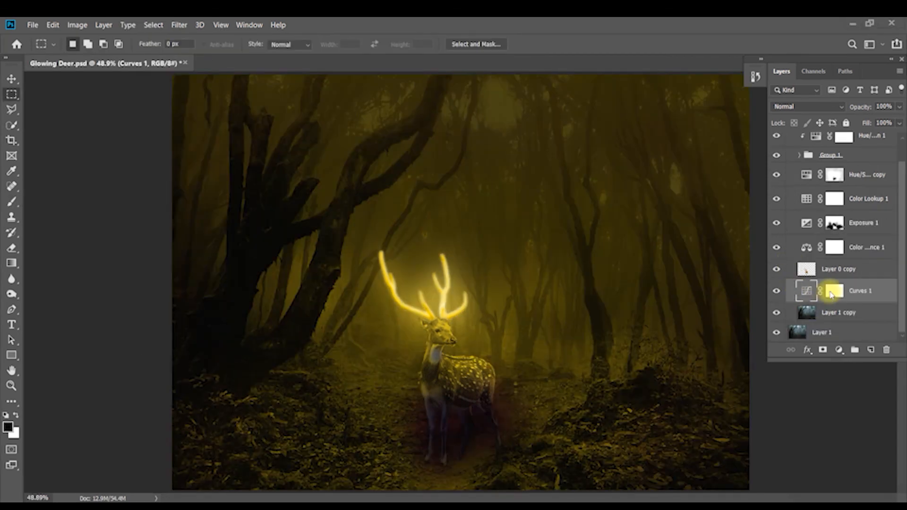
Target the Curves 1 layer mask in Glowing Deer.psd and set the Brush tool's opacity to 50%
{"action": "key", "text": "space"}
{"action": "left_click", "coordinate": [833, 291]}
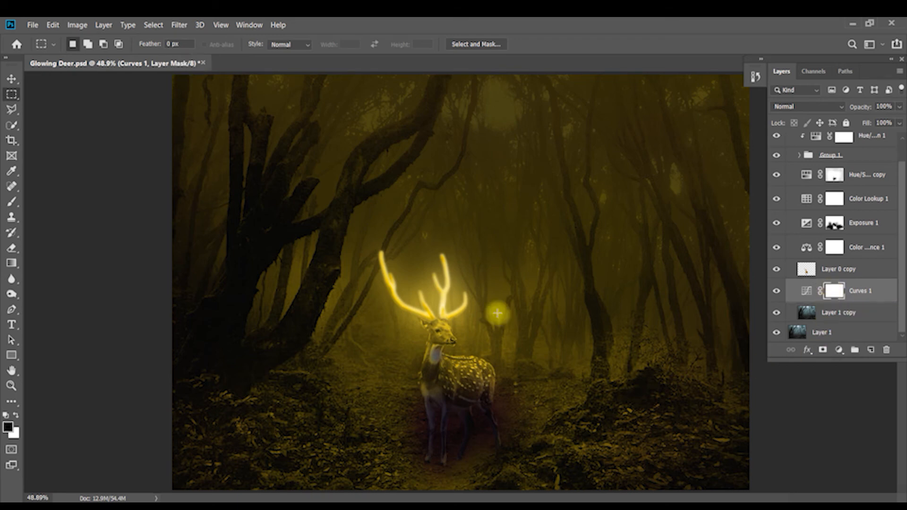
{"action": "left_click", "coordinate": [13, 202]}
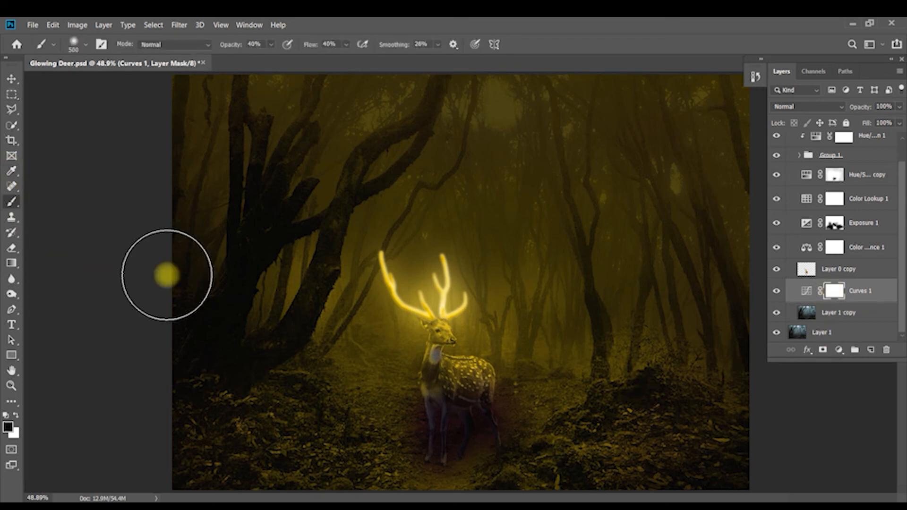
{"action": "left_click", "coordinate": [258, 44]}
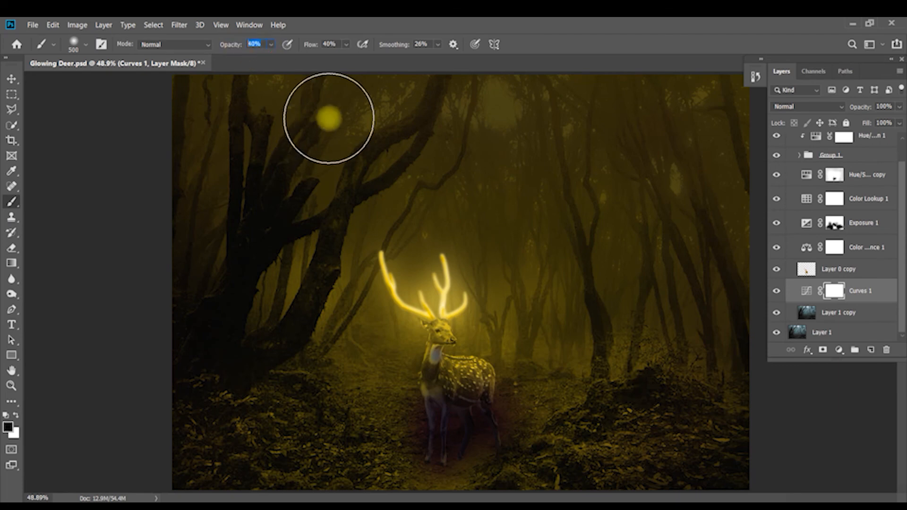
{"action": "type", "text": "50"}
{"action": "key", "text": "Return"}
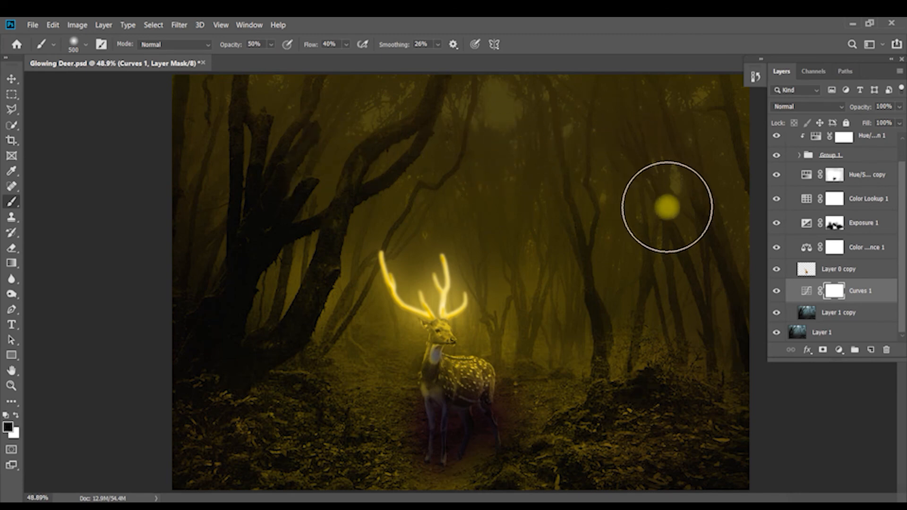
Paint black on the Curves 1 mask over the upper-right trees, the upper-left branches and the trunk beside the deer
{"action": "left_click", "coordinate": [571, 108]}
{"action": "left_click", "coordinate": [648, 106]}
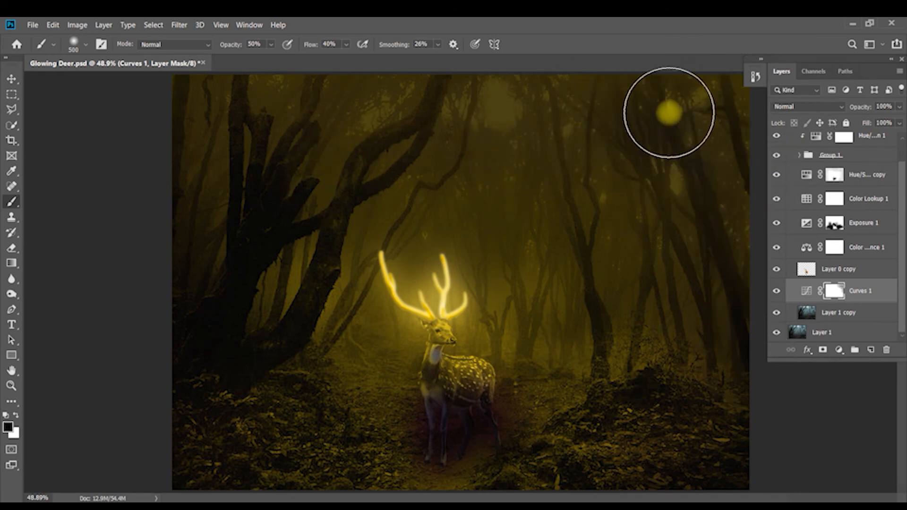
{"action": "left_click", "coordinate": [665, 107]}
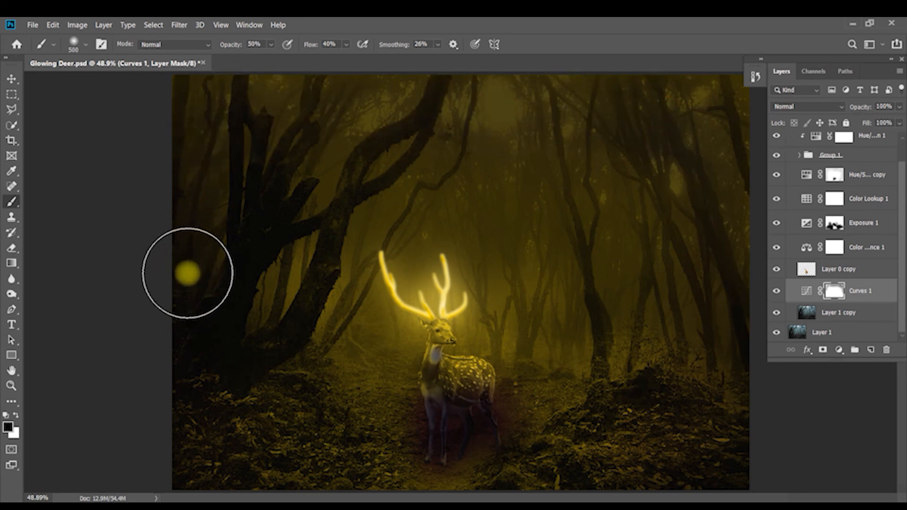
{"action": "left_click", "coordinate": [369, 110]}
{"action": "left_click", "coordinate": [318, 253]}
{"action": "left_click", "coordinate": [350, 323]}
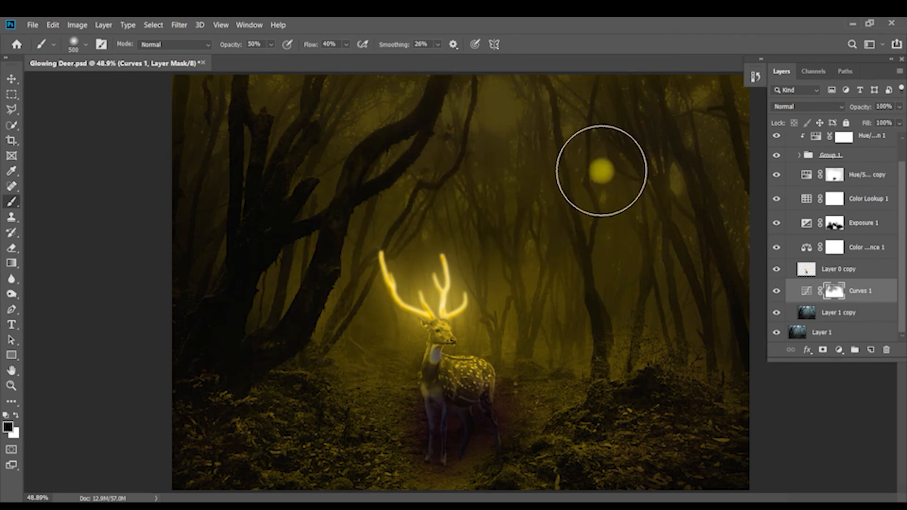
Paint black on the Curves 1 mask over the upper-right trees, right-hand undergrowth and lower-left forest floor, and lower the brush opacity to 4%
{"action": "left_click", "coordinate": [617, 133]}
{"action": "mouse_move", "coordinate": [536, 239]}
{"action": "left_mouse_down"}
{"action": "mouse_move", "coordinate": [638, 288]}
{"action": "mouse_move", "coordinate": [725, 336]}
{"action": "left_mouse_up"}
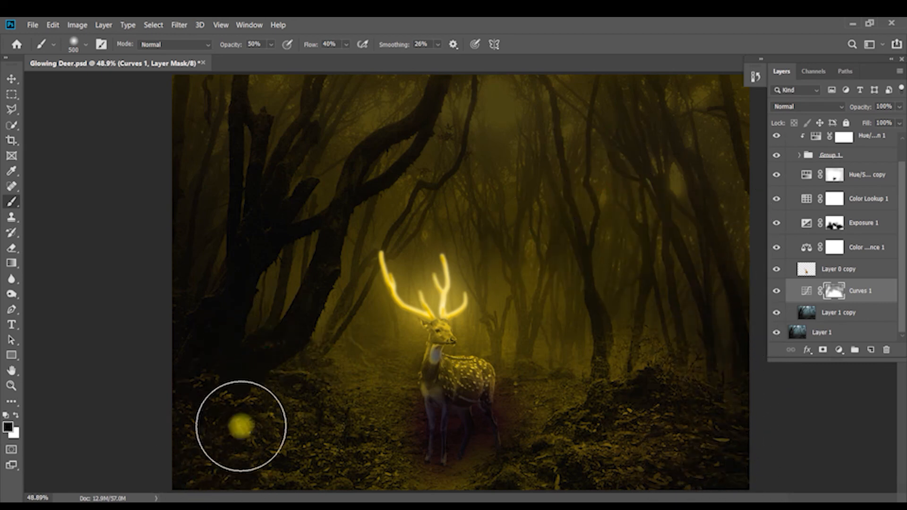
{"action": "left_click_drag", "start_coordinate": [227, 476], "coordinate": [250, 482]}
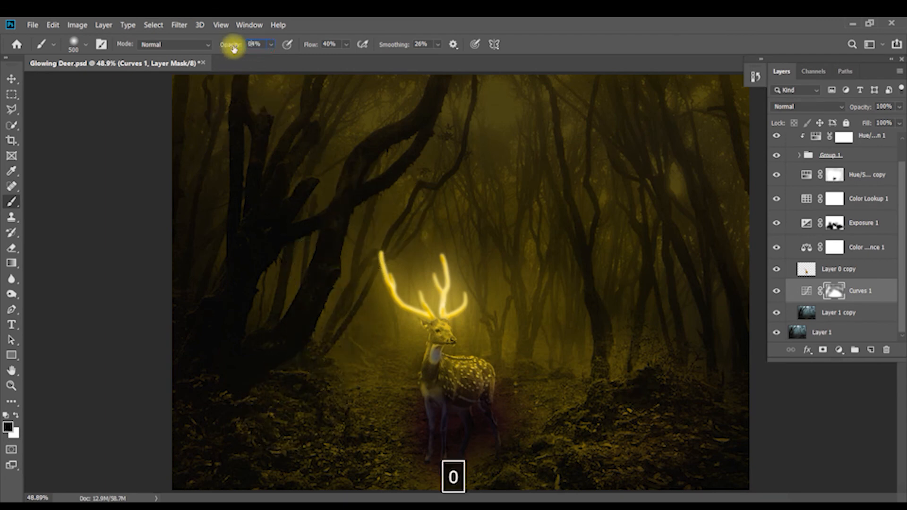
{"action": "key", "text": "Return"}
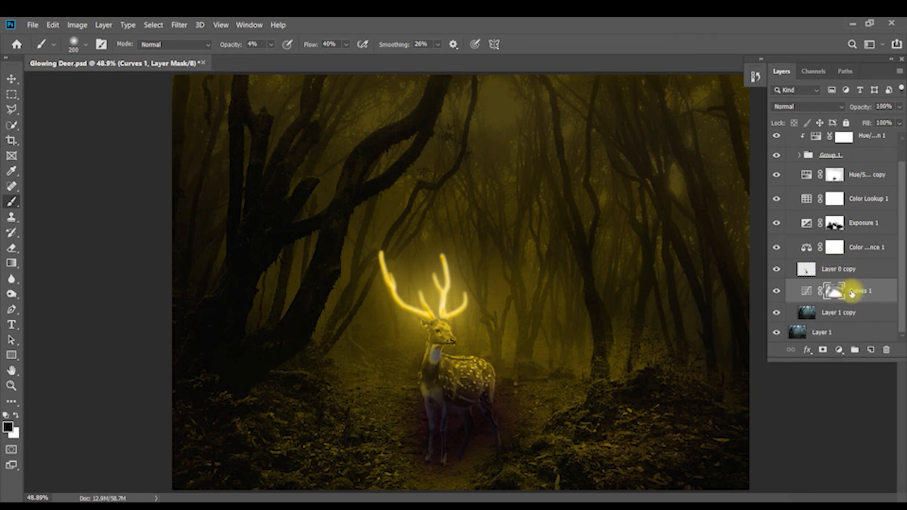
Compare the image with and without the Curves 1 adjustment, and collapse Group 2
{"action": "left_click", "coordinate": [777, 293]}
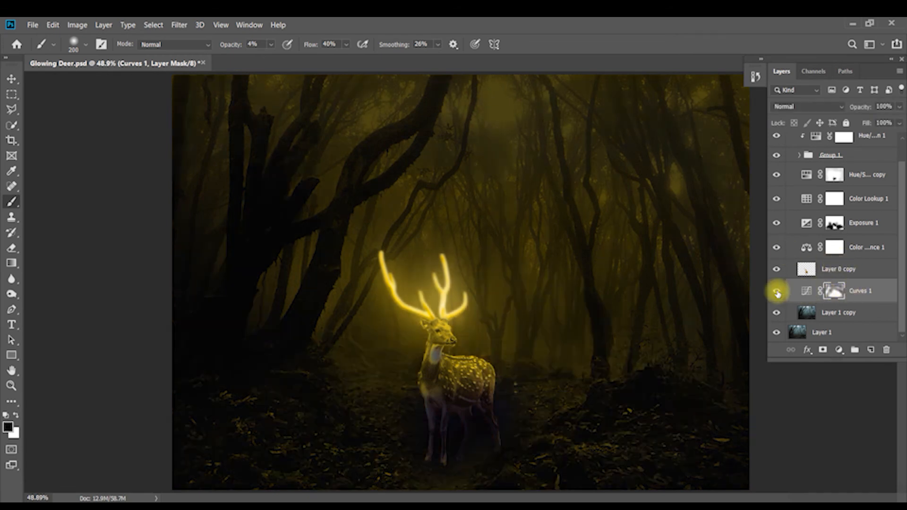
{"action": "left_click", "coordinate": [778, 292]}
{"action": "scroll", "coordinate": [832, 283], "scroll_direction": "up", "scroll_amount": 1}
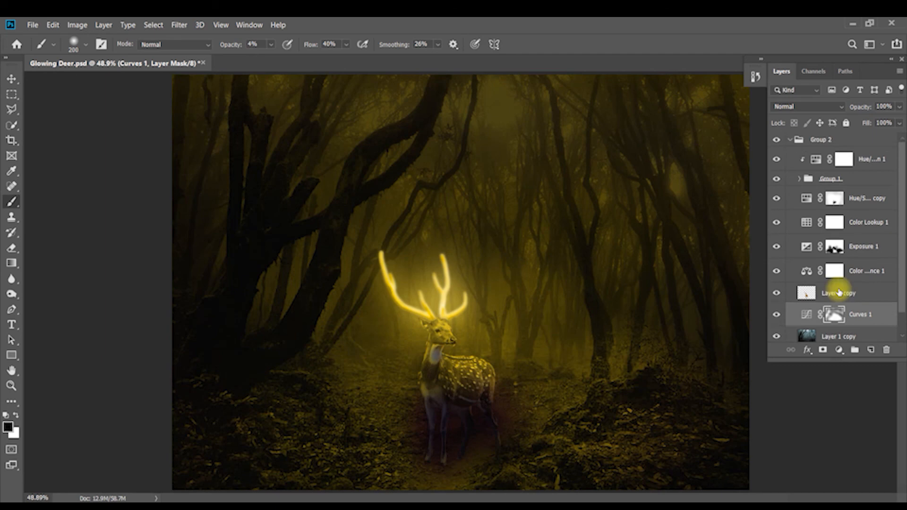
{"action": "left_click", "coordinate": [791, 141]}
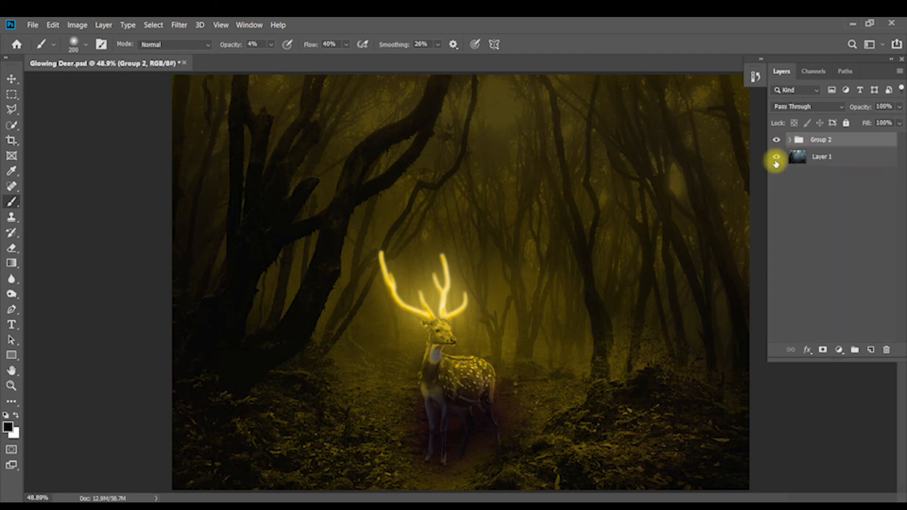
Add a Levels adjustment above Group 2 with the midtone input at 0.88 and the white input at 207
{"action": "left_click", "coordinate": [839, 350]}
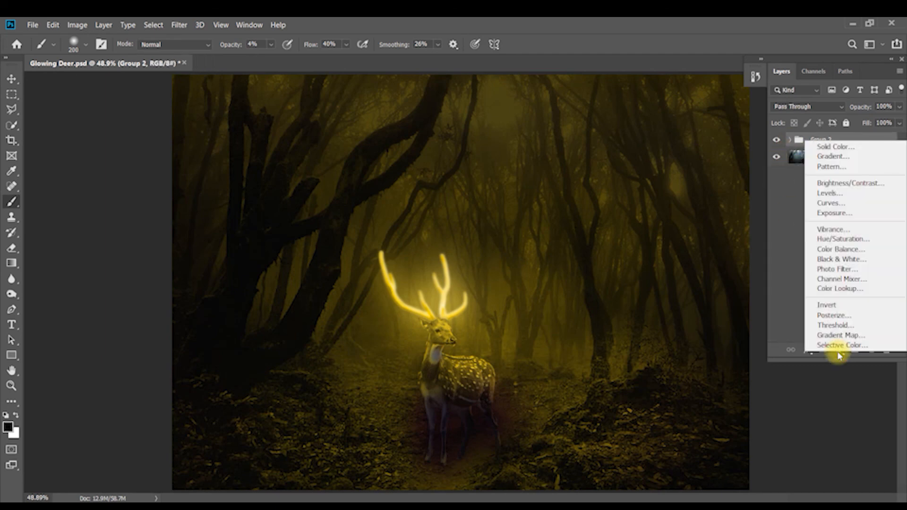
{"action": "left_click", "coordinate": [837, 194]}
{"action": "left_click_drag", "start_coordinate": [523, 112], "coordinate": [724, 109]}
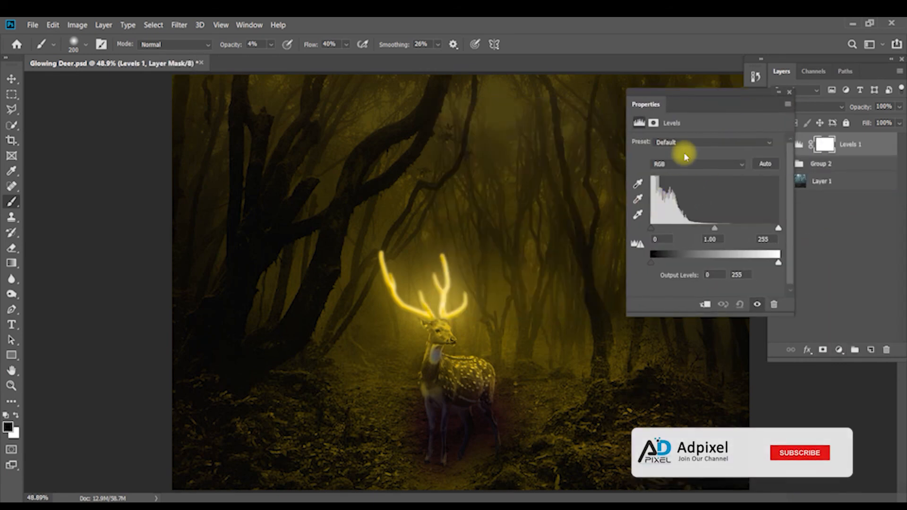
{"action": "mouse_move", "coordinate": [715, 230]}
{"action": "left_mouse_down"}
{"action": "mouse_move", "coordinate": [776, 230]}
{"action": "mouse_move", "coordinate": [708, 229]}
{"action": "left_mouse_up"}
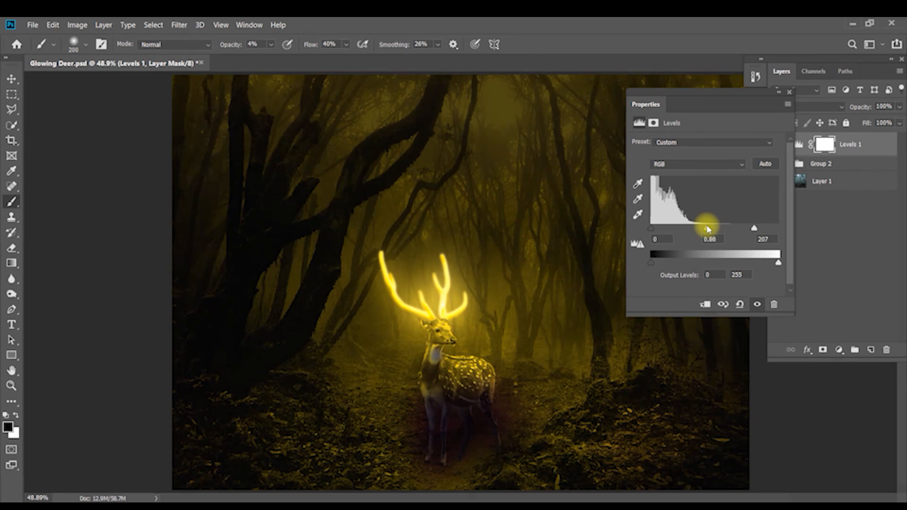
{"action": "left_click", "coordinate": [778, 92]}
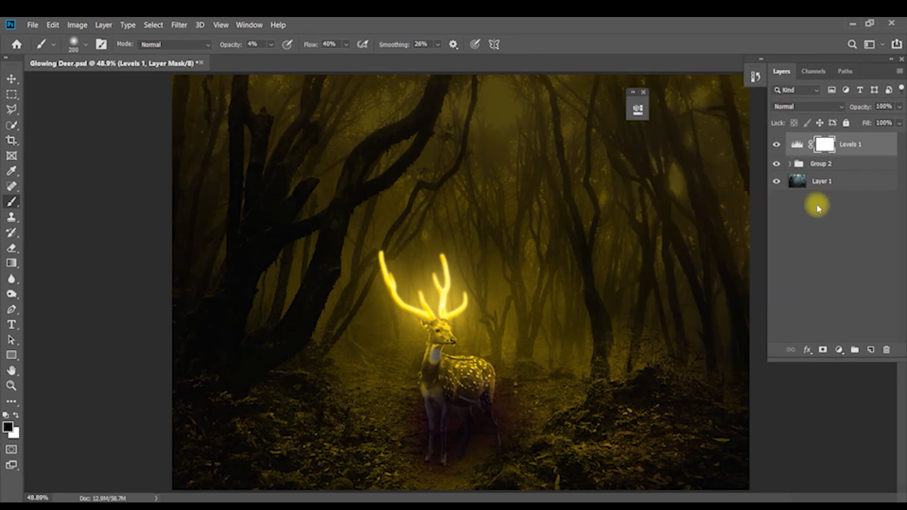
Compare the image with and without the Levels 1 adjustment
{"action": "left_click", "coordinate": [849, 165], "text": "shift"}
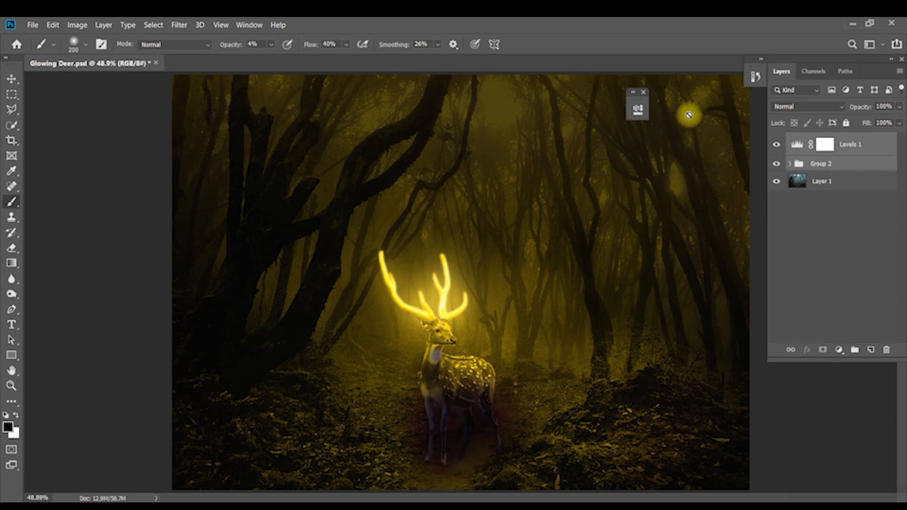
{"action": "left_click", "coordinate": [834, 233]}
{"action": "left_click", "coordinate": [849, 150]}
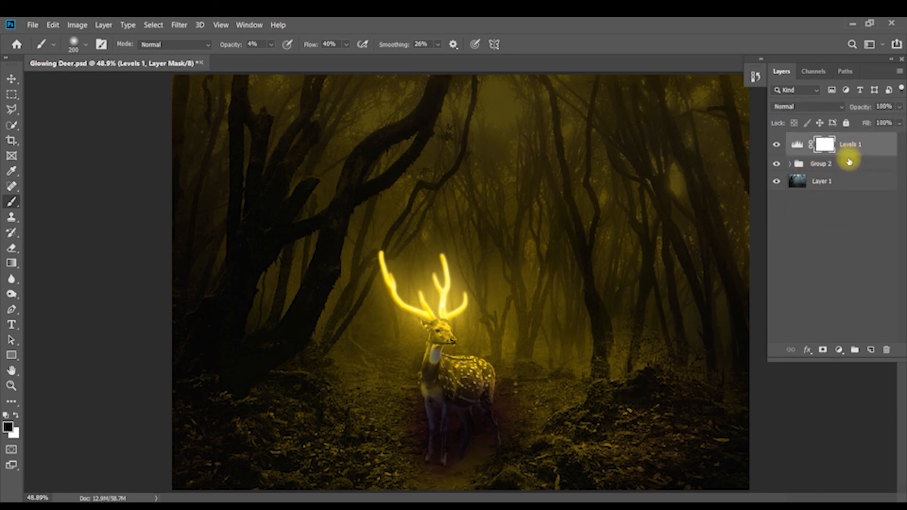
{"action": "left_click", "coordinate": [777, 145]}
{"action": "left_click", "coordinate": [776, 144]}
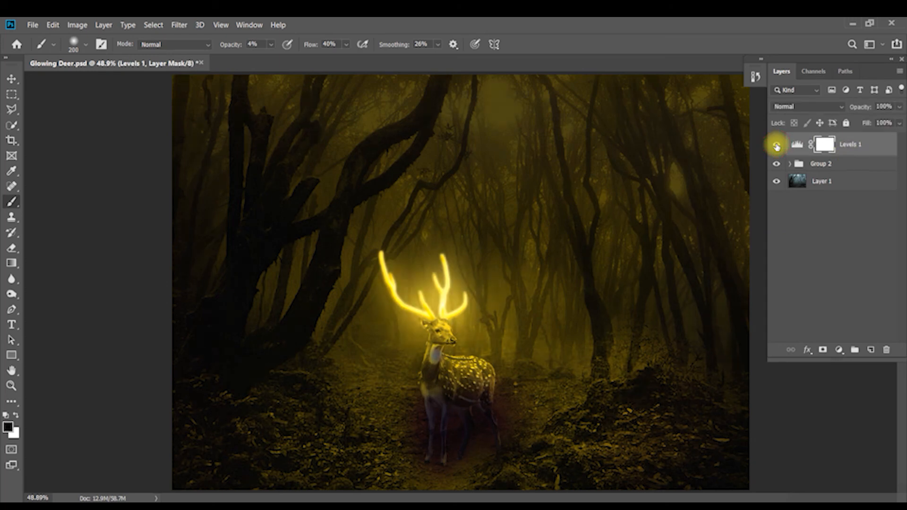
Group Levels 1 with Group 2 and compare the finished composite with the original forest
{"action": "left_click", "coordinate": [845, 164], "text": "shift"}
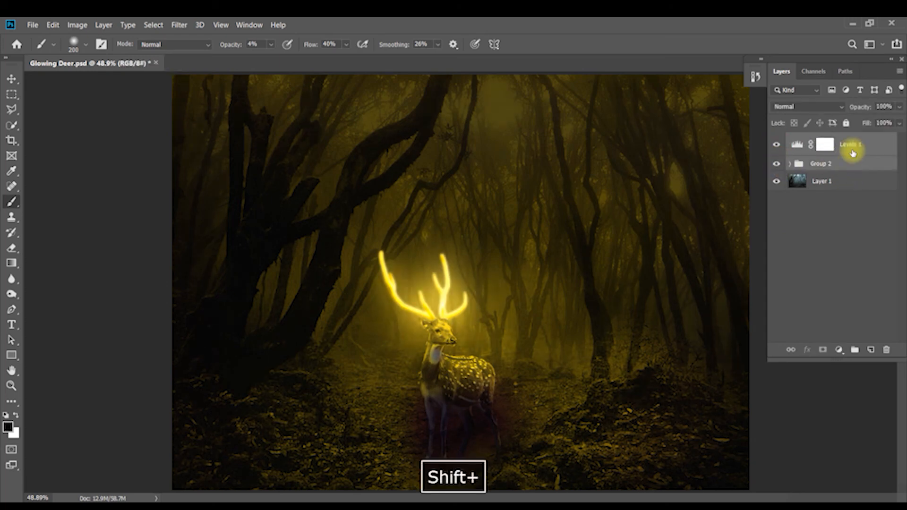
{"action": "key", "text": "ctrl+g"}
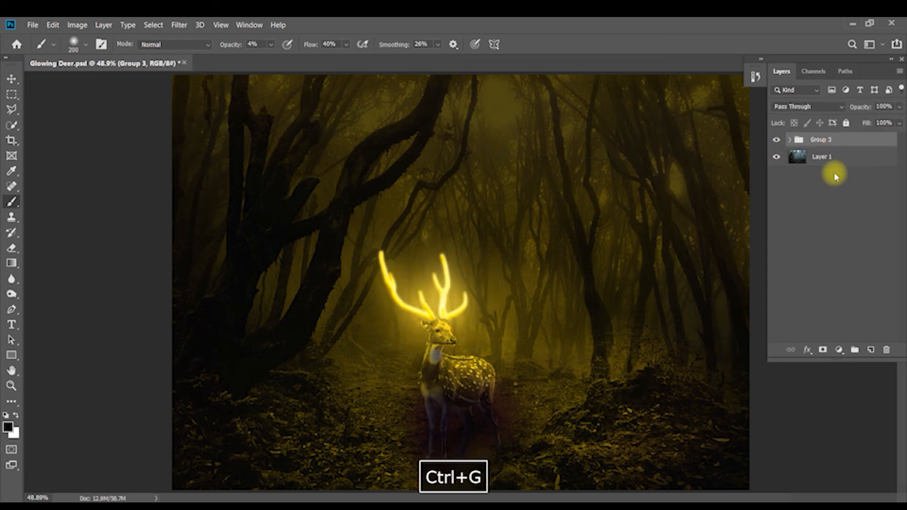
{"action": "left_click", "coordinate": [777, 142]}
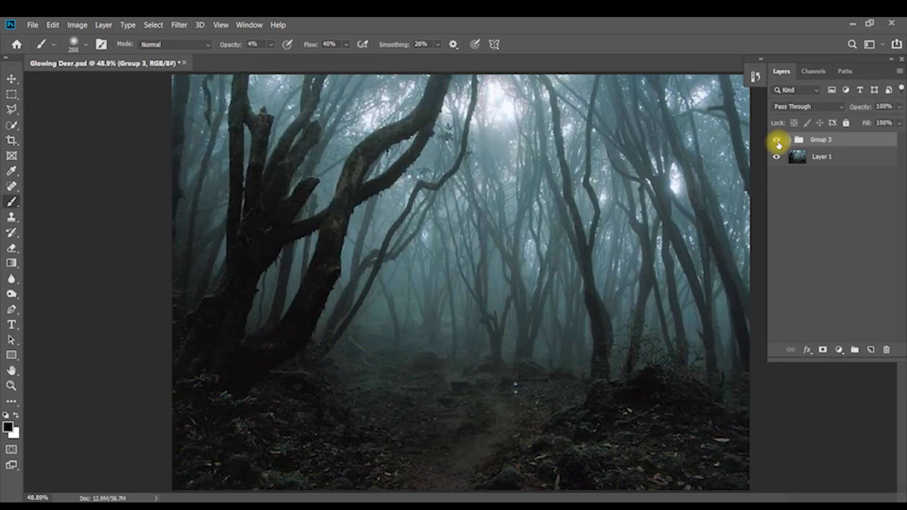
{"action": "left_click", "coordinate": [777, 141]}
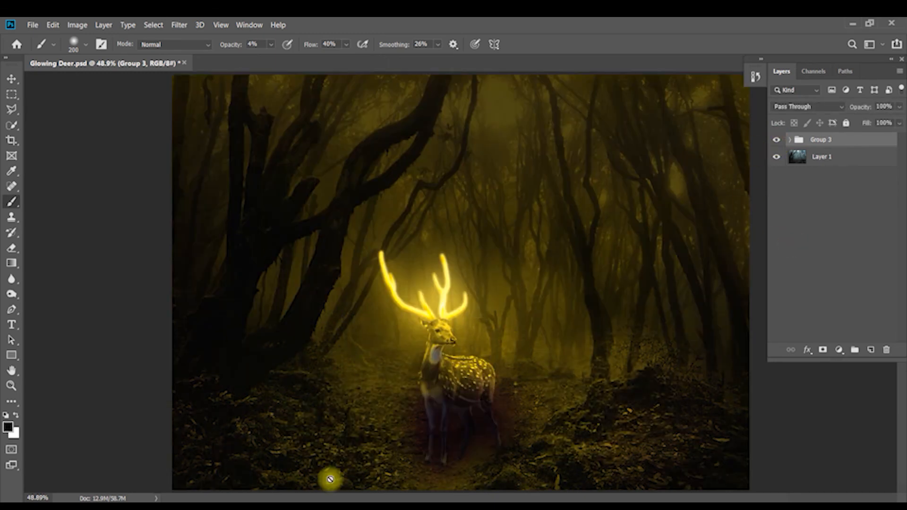